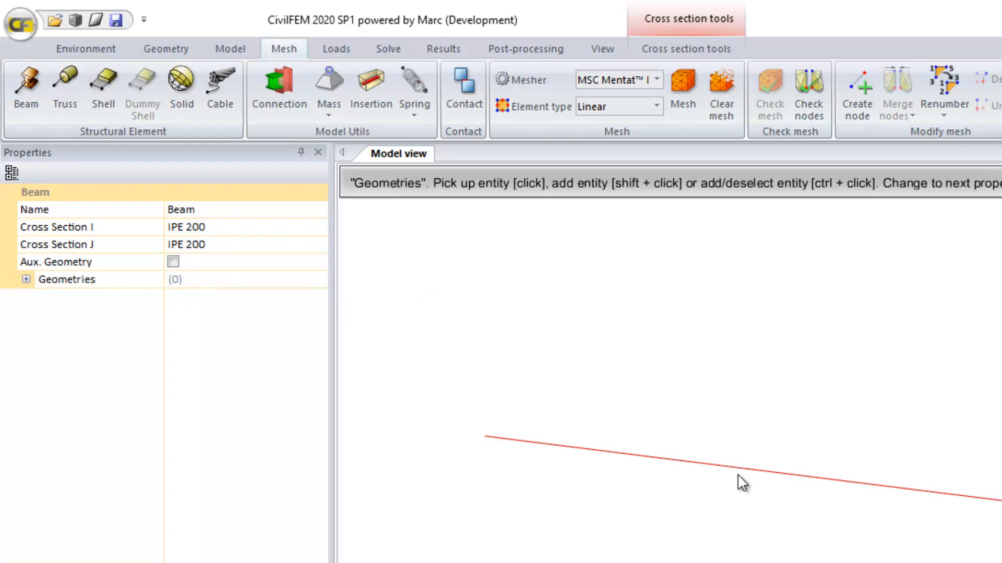
# - Create a beam structural element on the curve using the IPE 200 cross section
pyautogui.scroll(4, 712, 474)
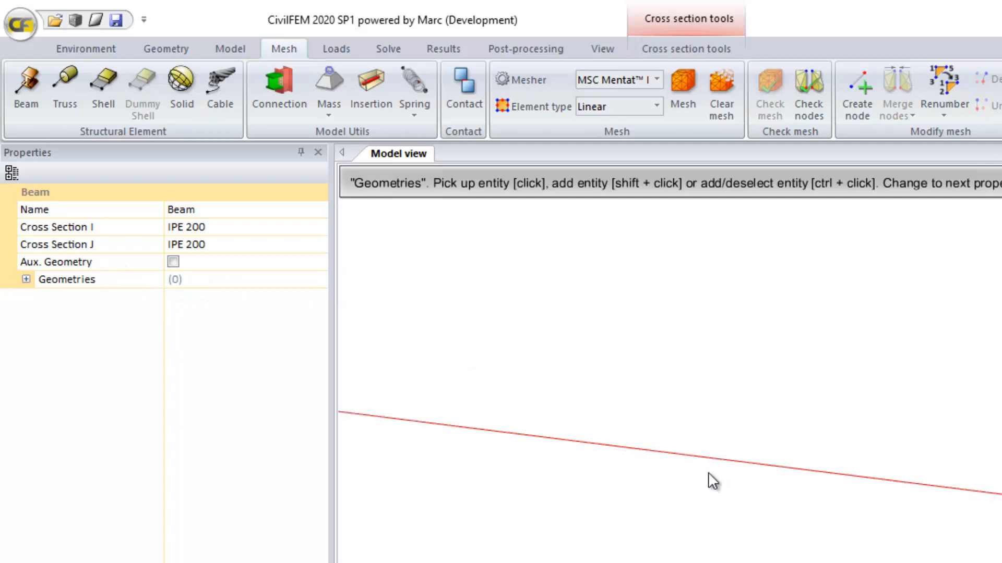
pyautogui.scroll(-2, 708, 471)
pyautogui.click(721, 472)
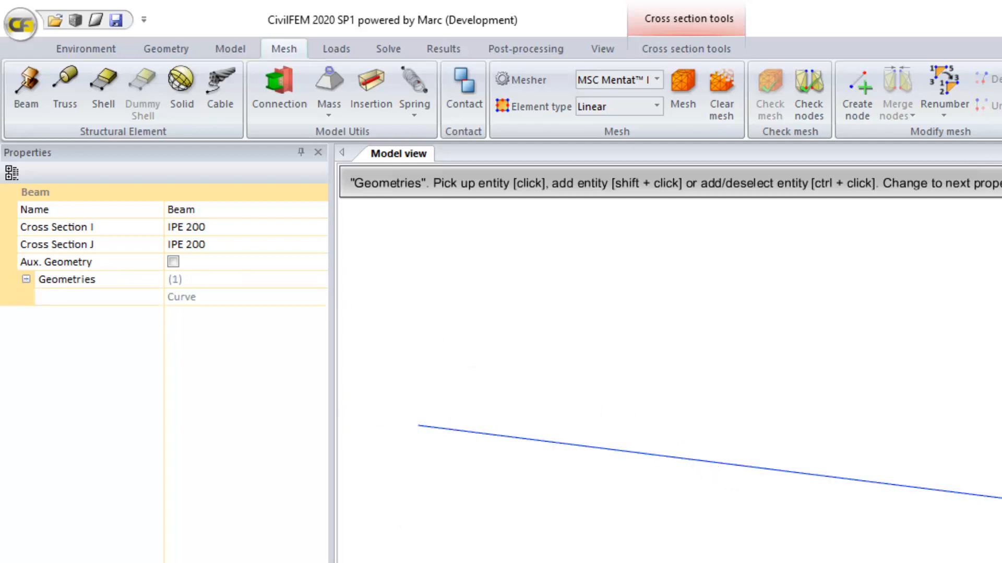
pyautogui.press('Return')
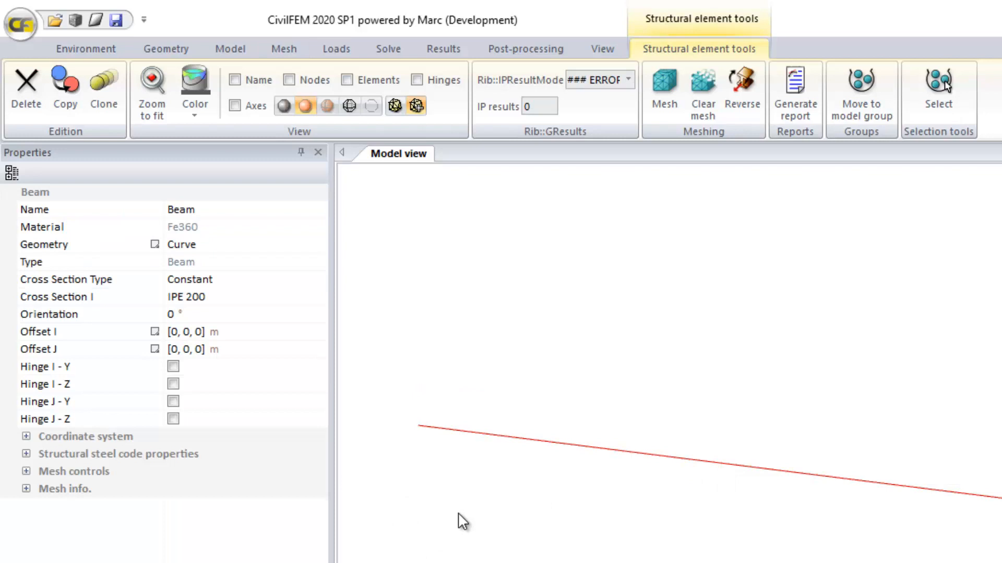
# - Examine the beam's coordinate system, structural steel code properties and mesh control parameters
pyautogui.moveTo(457, 513); pyautogui.dragTo(528, 506, button='middle')
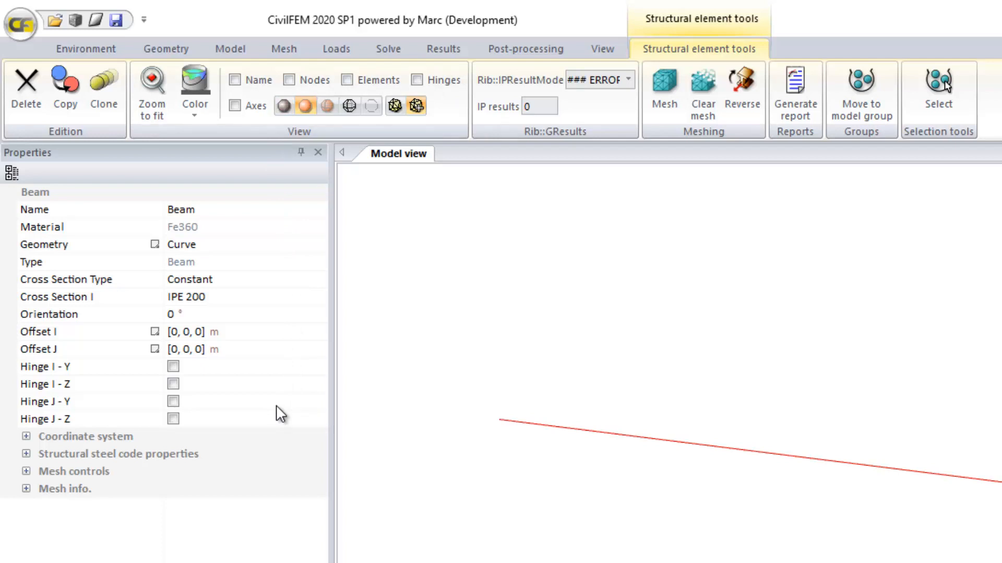
pyautogui.click(26, 436)
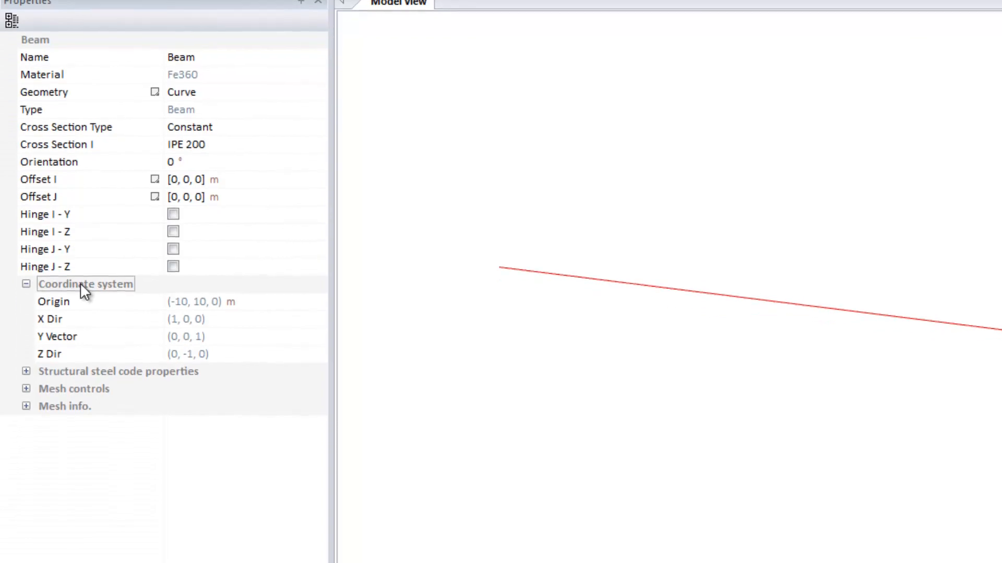
pyautogui.click(25, 366)
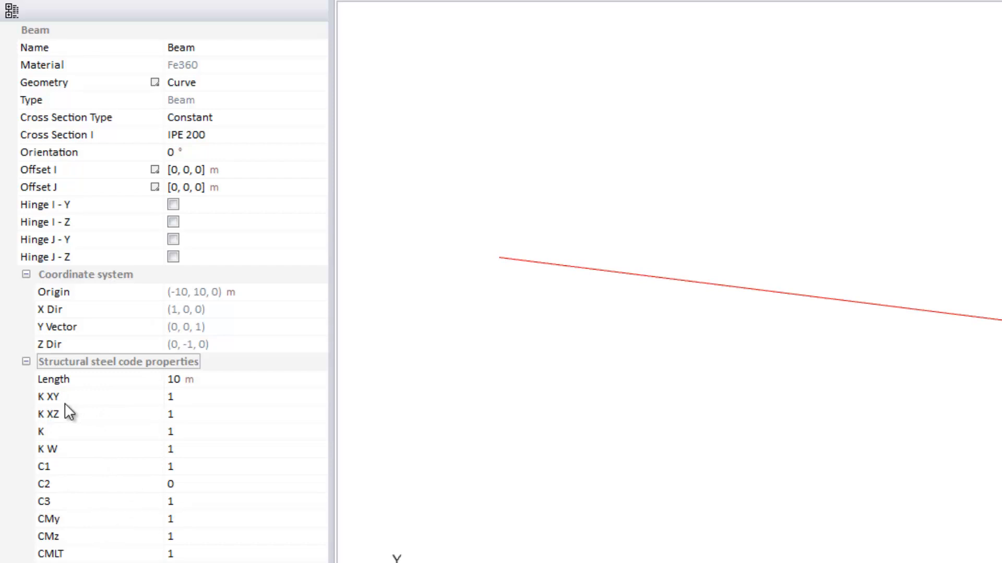
pyautogui.click(52, 399)
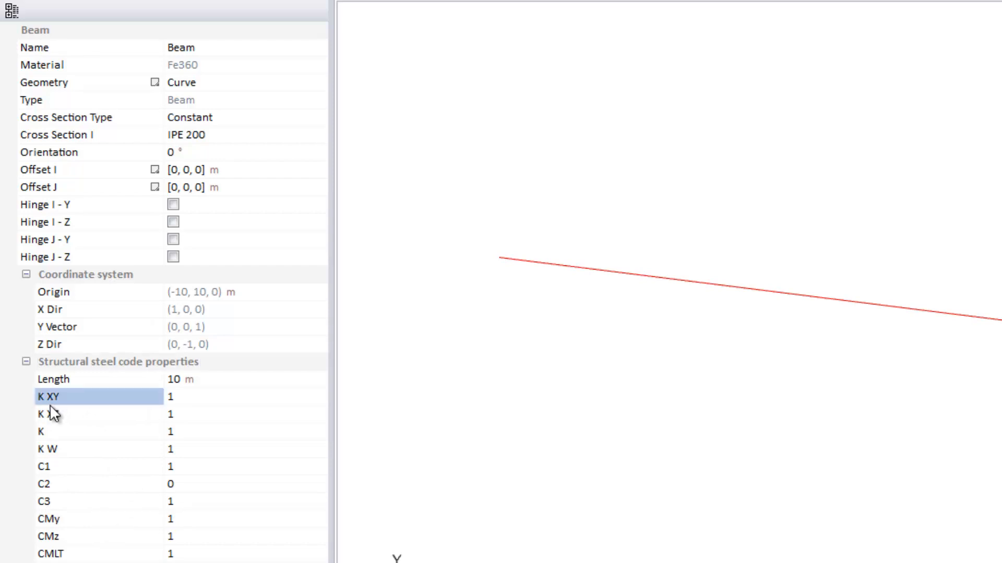
pyautogui.click(51, 464)
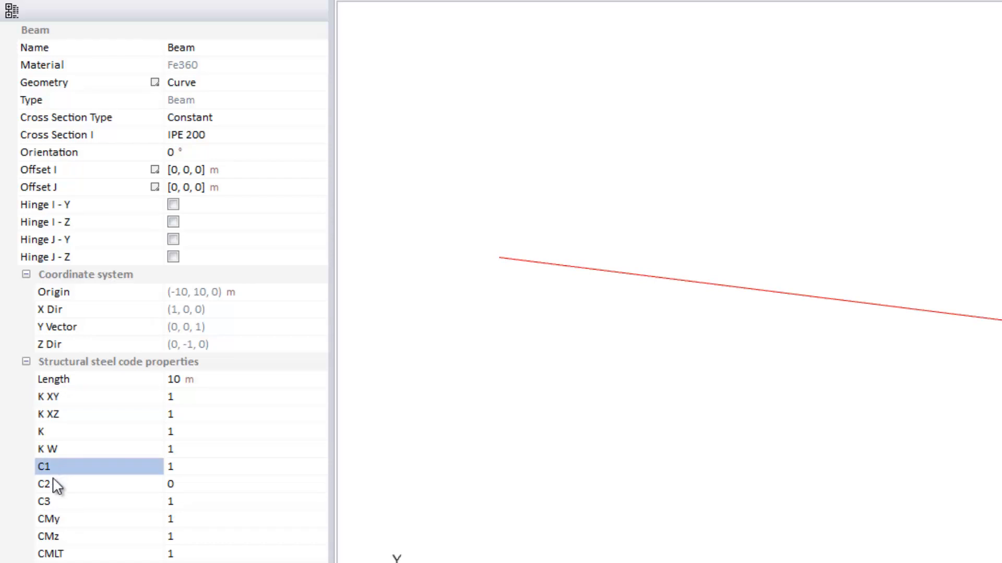
pyautogui.click(54, 484)
pyautogui.click(55, 502)
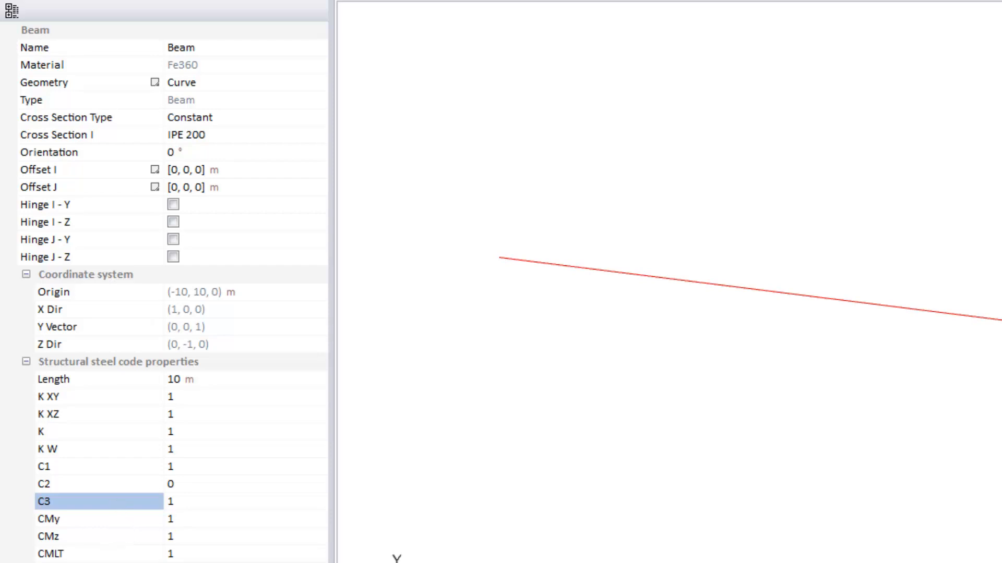
pyautogui.click(26, 274)
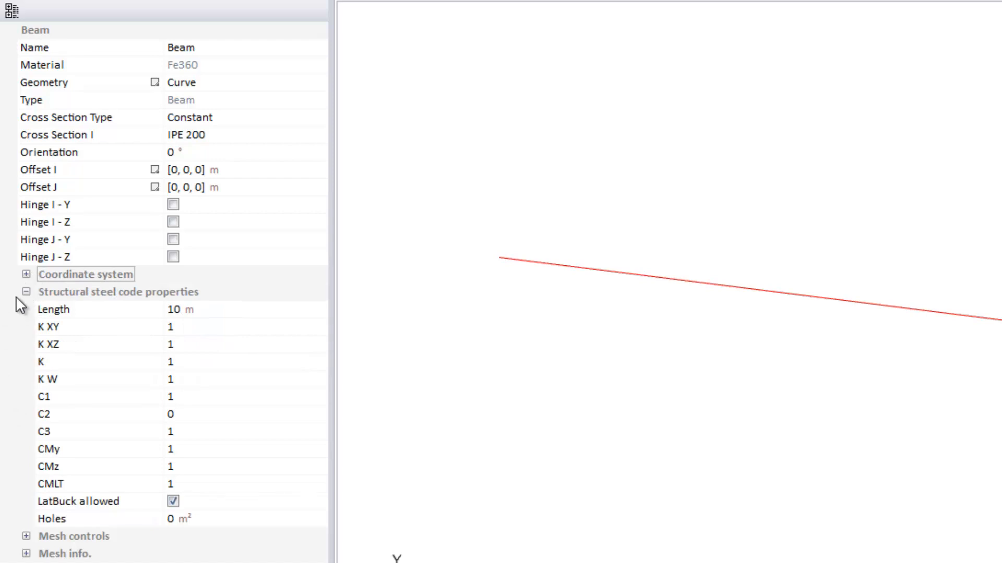
pyautogui.click(26, 292)
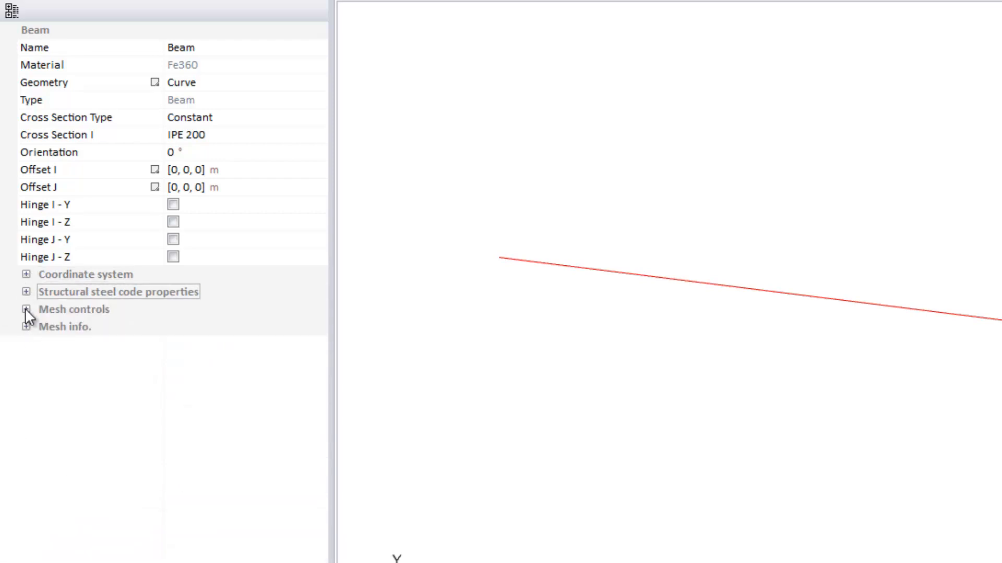
pyautogui.click(26, 310)
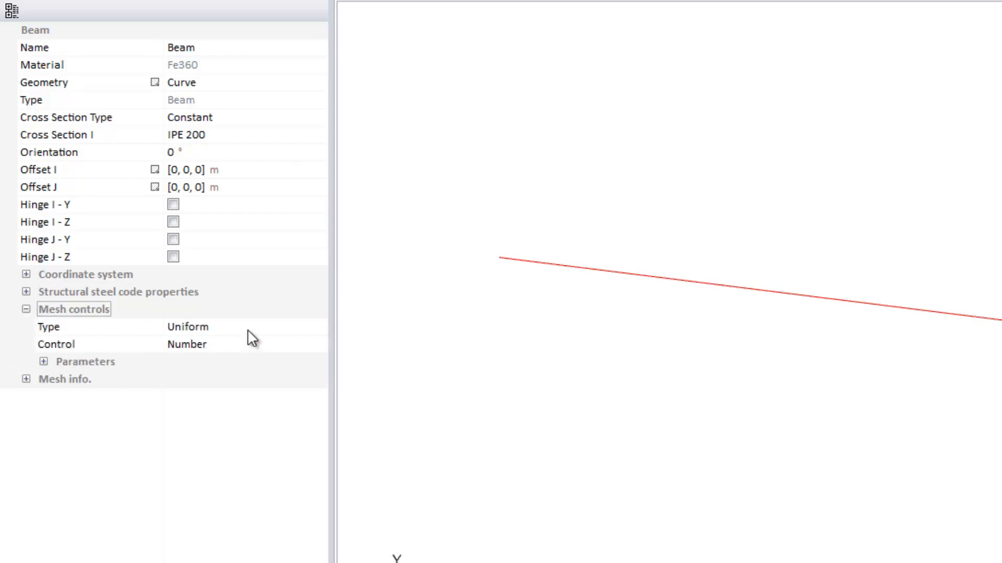
pyautogui.click(42, 361)
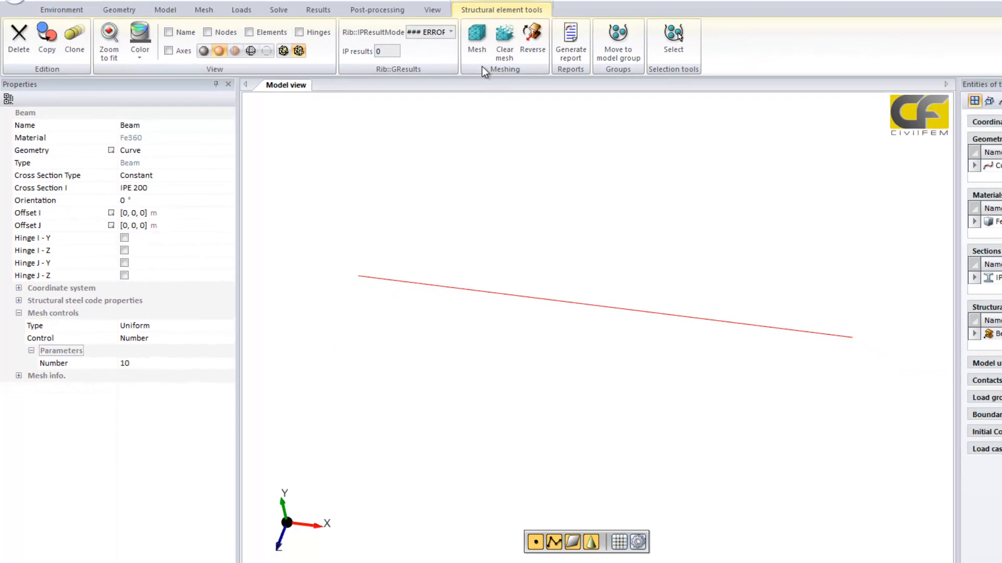
# - Mesh the beam, saving the model as beam.cf over the existing file
pyautogui.click(474, 46)
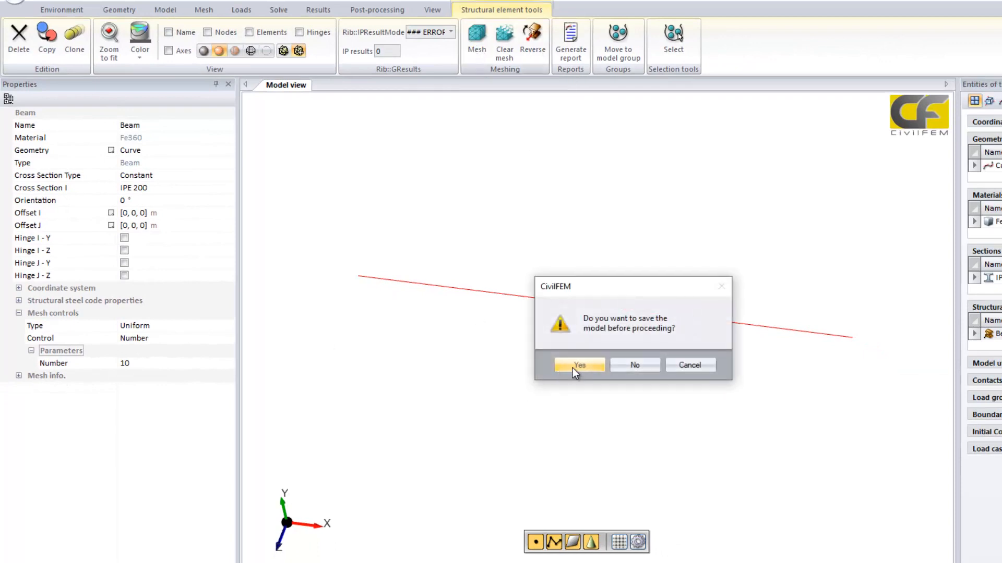
pyautogui.click(574, 366)
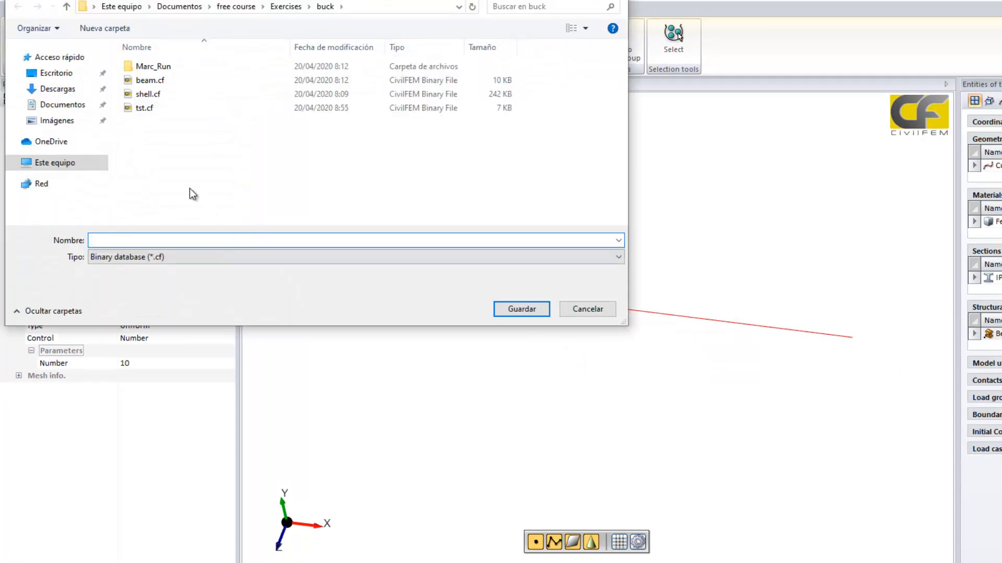
pyautogui.click(166, 79)
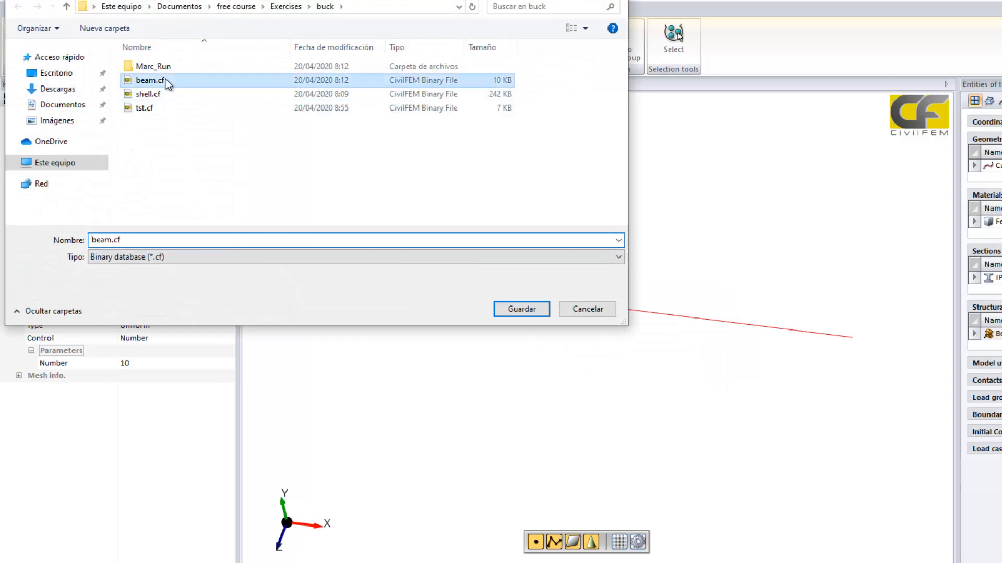
pyautogui.click(510, 307)
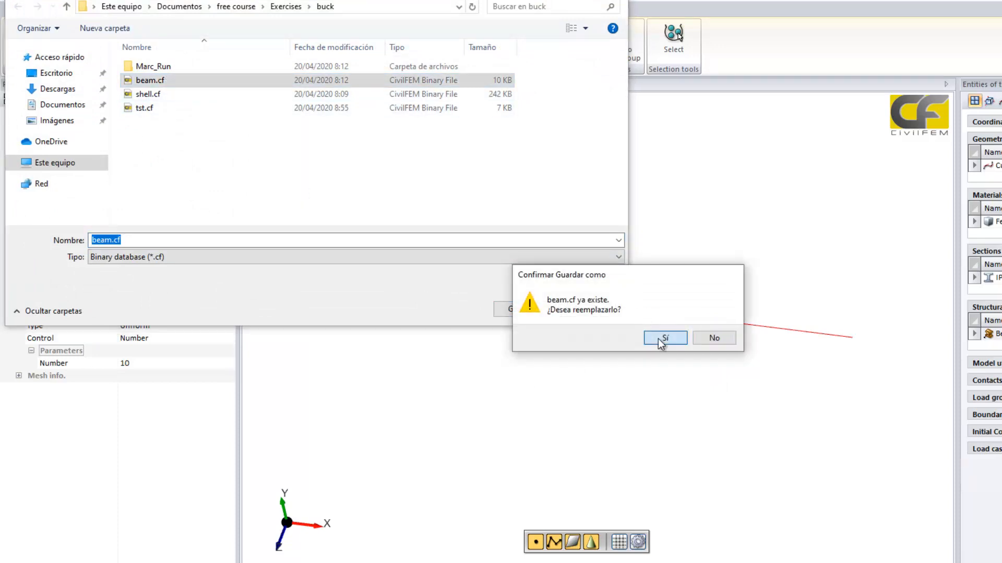
pyautogui.click(659, 339)
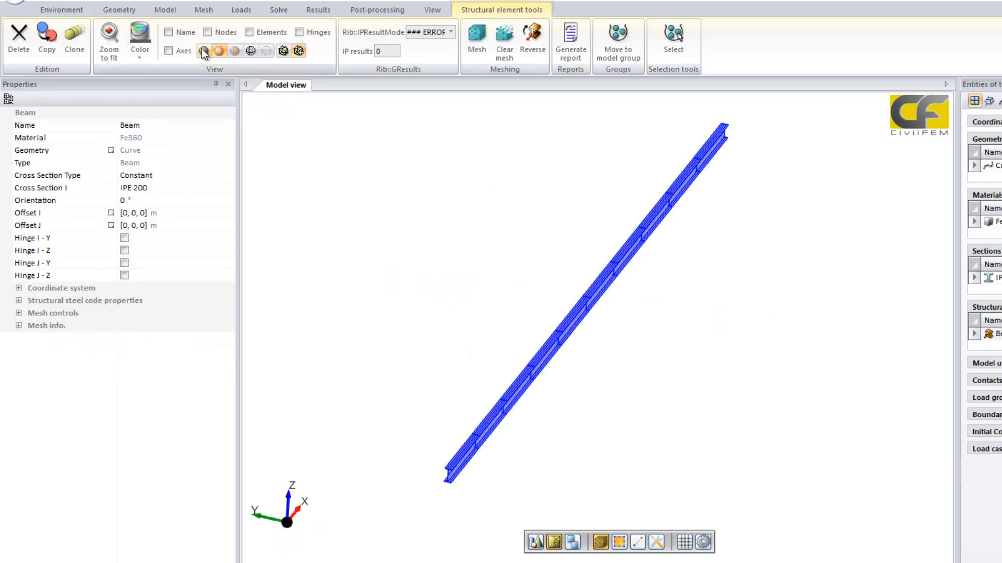
# - Show the meshed beam with textured material rendering and deselect it to inspect its profile
pyautogui.click(202, 50)
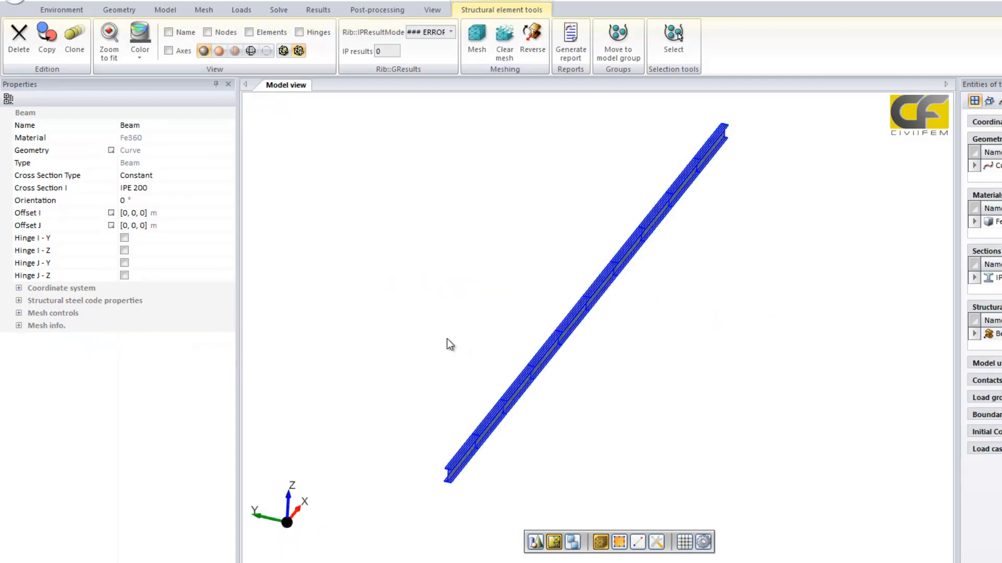
pyautogui.moveTo(446, 339)
pyautogui.mouseDown(button='middle')
pyautogui.moveTo(421, 221)
pyautogui.moveTo(483, 293)
pyautogui.moveTo(468, 323)
pyautogui.moveTo(494, 313)
pyautogui.moveTo(481, 365)
pyautogui.moveTo(504, 362)
pyautogui.moveTo(471, 375)
pyautogui.mouseUp(button='middle')
pyautogui.scroll(4, 474, 276)
pyautogui.click(483, 293)
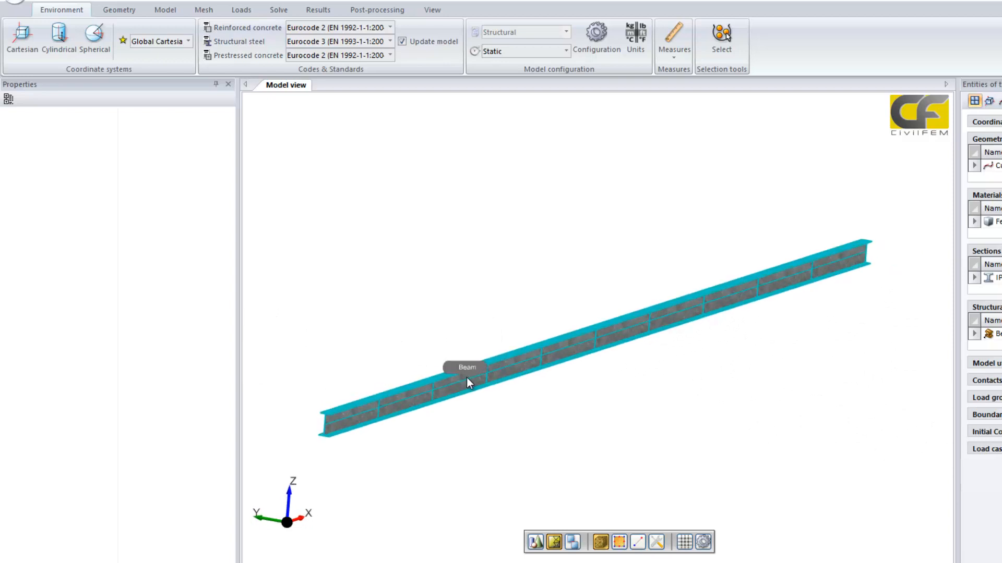
pyautogui.scroll(3, 466, 377)
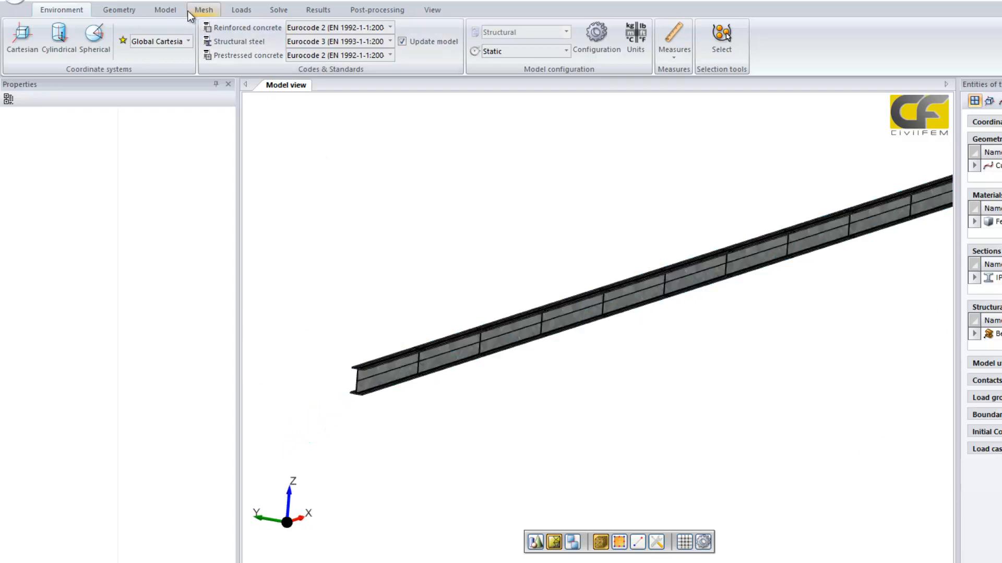
# - Create a library steel cross section with L shape and section L 200x200x16
pyautogui.click(166, 10)
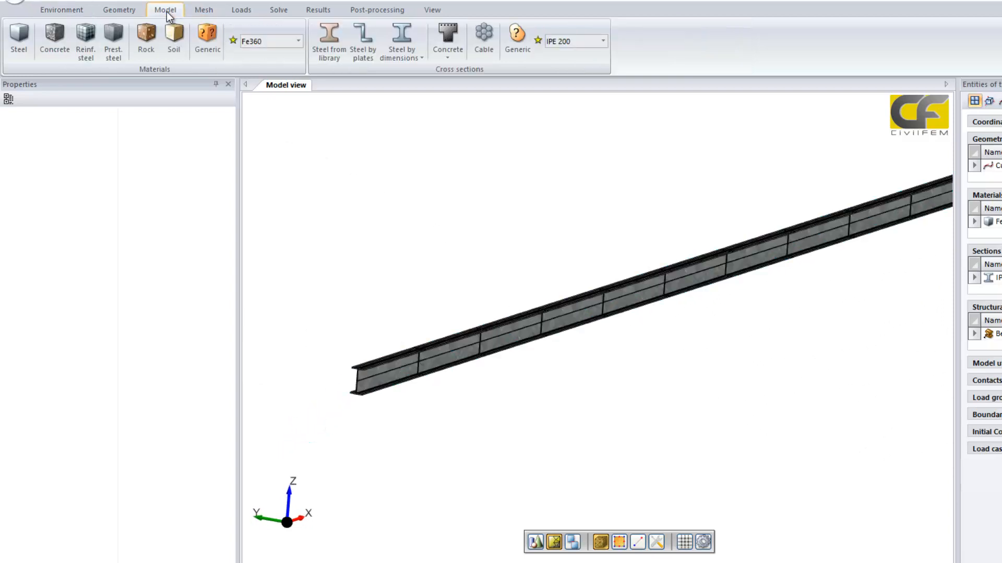
pyautogui.click(319, 54)
pyautogui.click(152, 176)
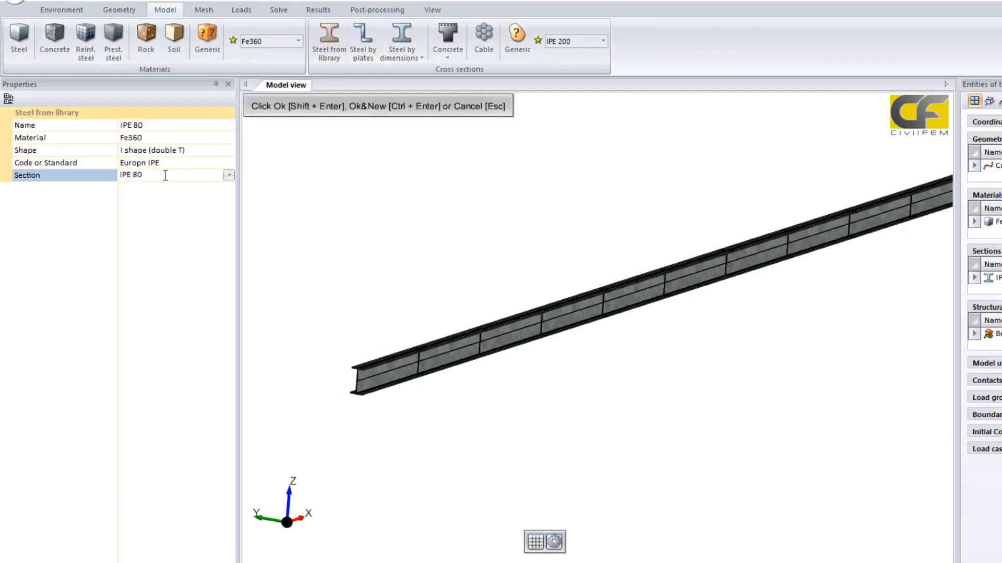
pyautogui.click(226, 151)
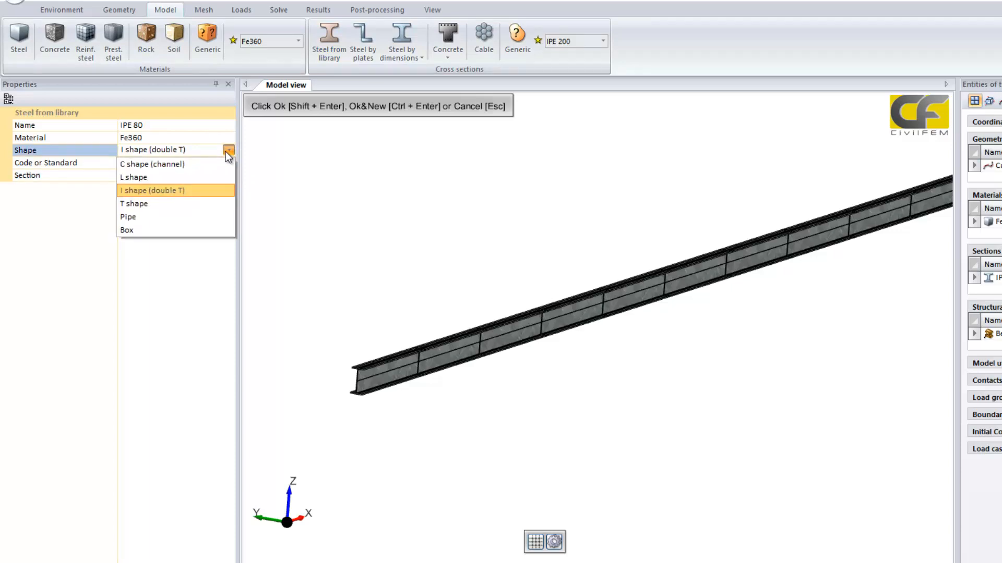
pyautogui.click(210, 176)
pyautogui.click(206, 177)
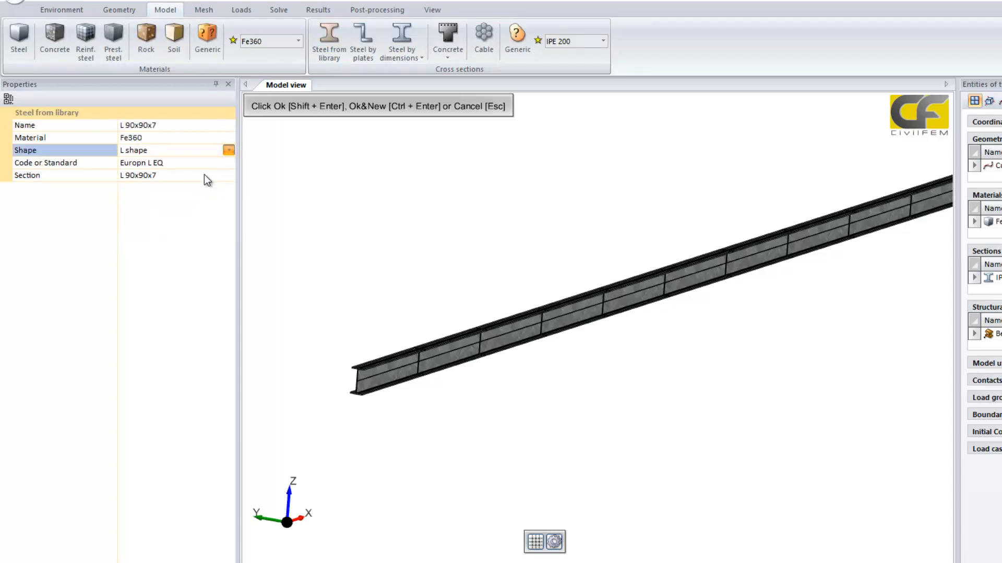
pyautogui.click(230, 176)
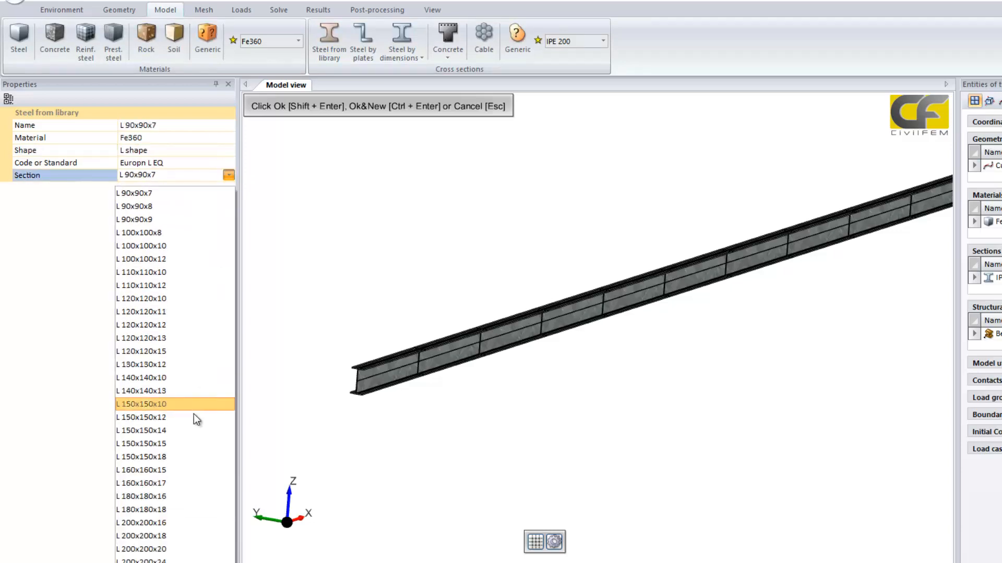
pyautogui.click(178, 523)
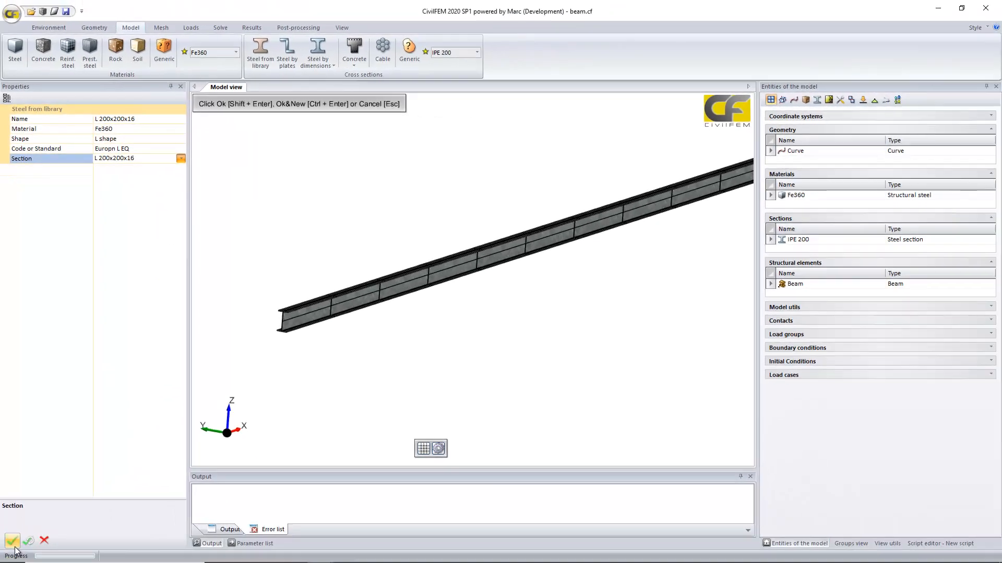
pyautogui.hotkey('shift', 'Return')
# - Assign the L 200x200x16 section to the beam as Cross Section I
pyautogui.click(786, 294)
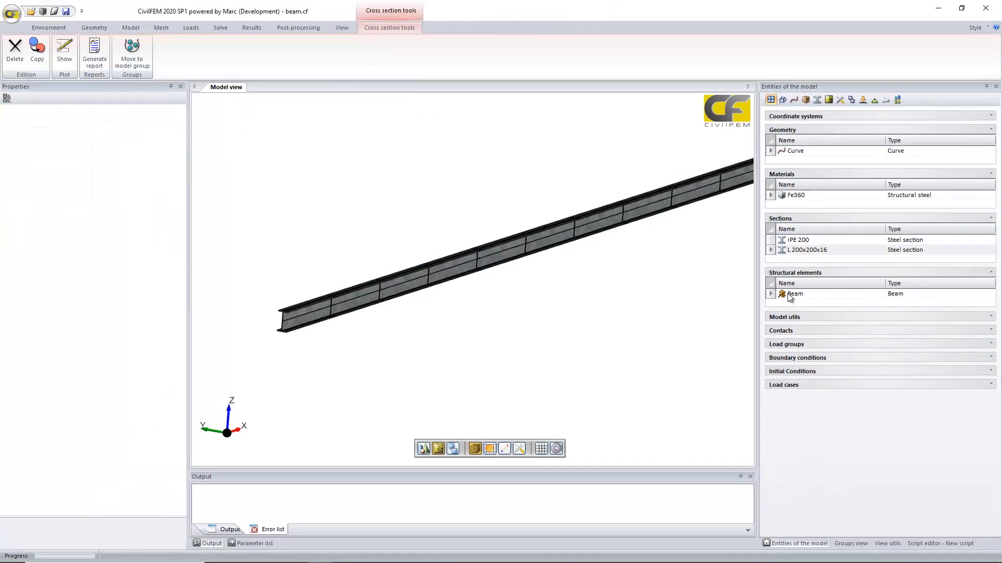
pyautogui.click(179, 170)
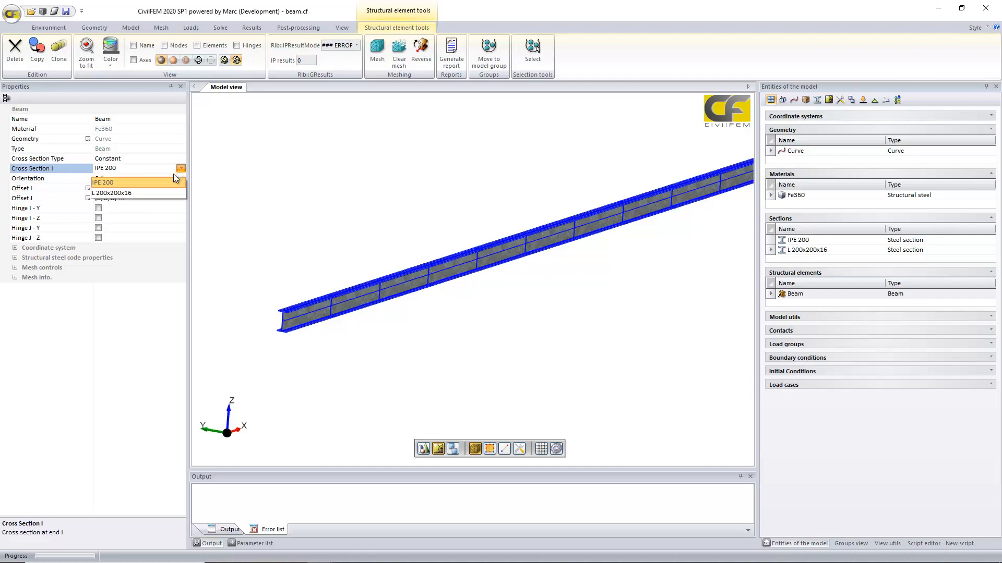
pyautogui.click(164, 192)
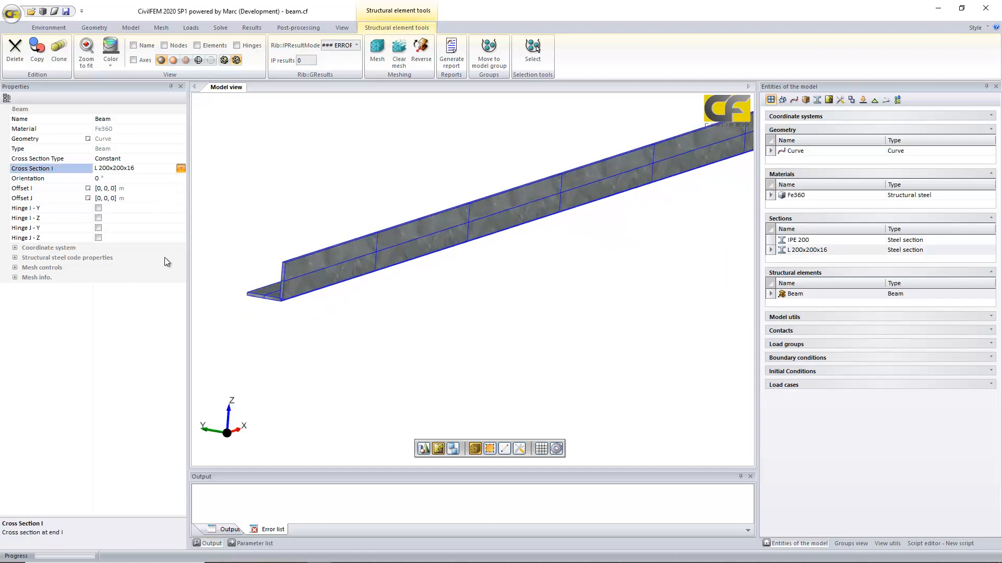
# - Expand the beam's mesh control parameters and set its orientation to 45°
pyautogui.click(778, 294)
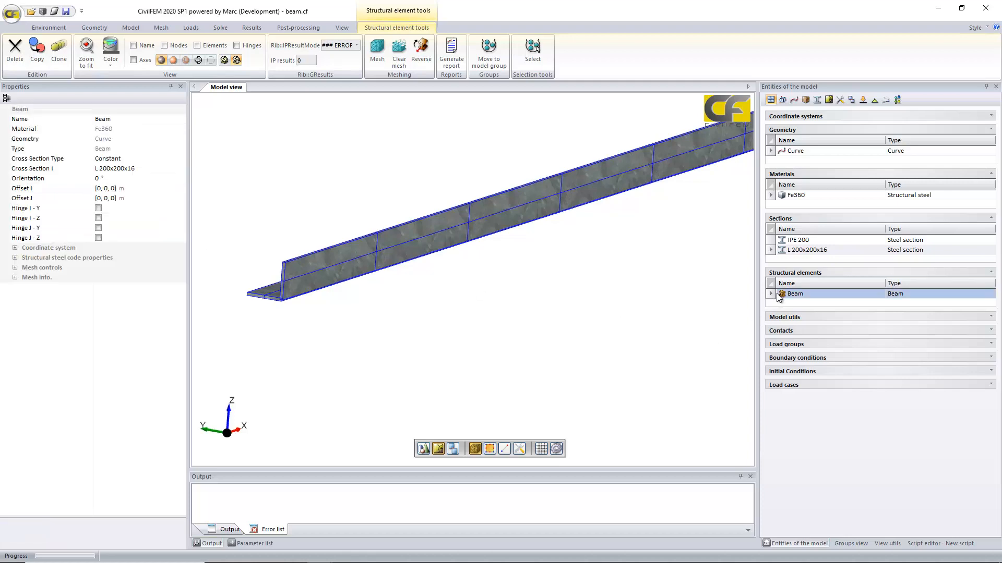
pyautogui.click(14, 268)
pyautogui.click(29, 349)
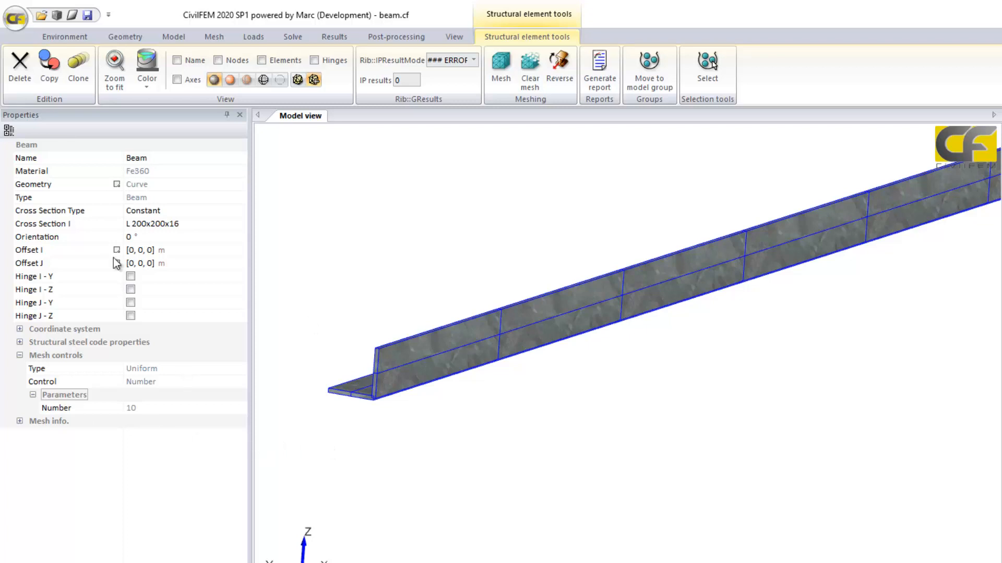
pyautogui.click(97, 237)
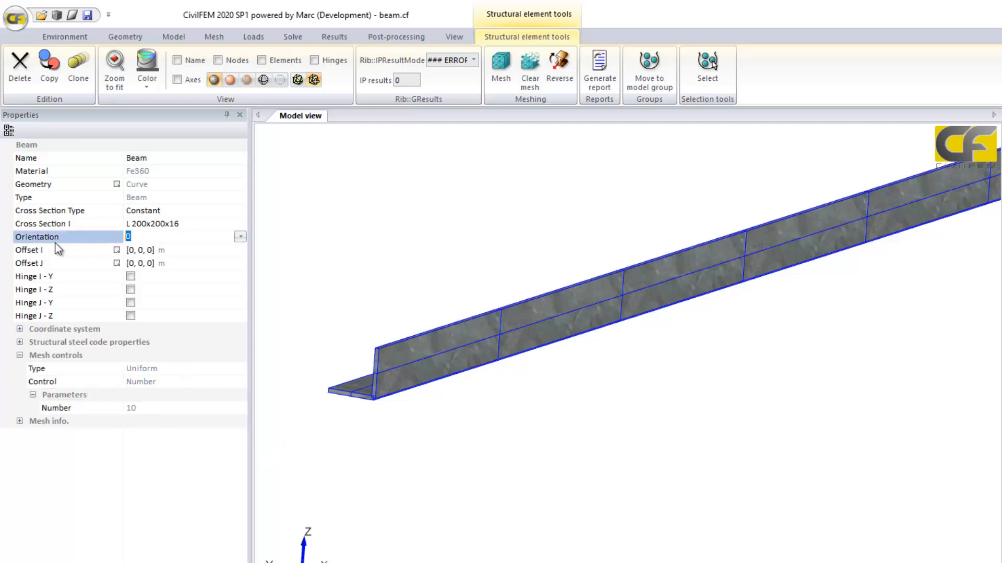
pyautogui.write('45')
pyautogui.press('Return')
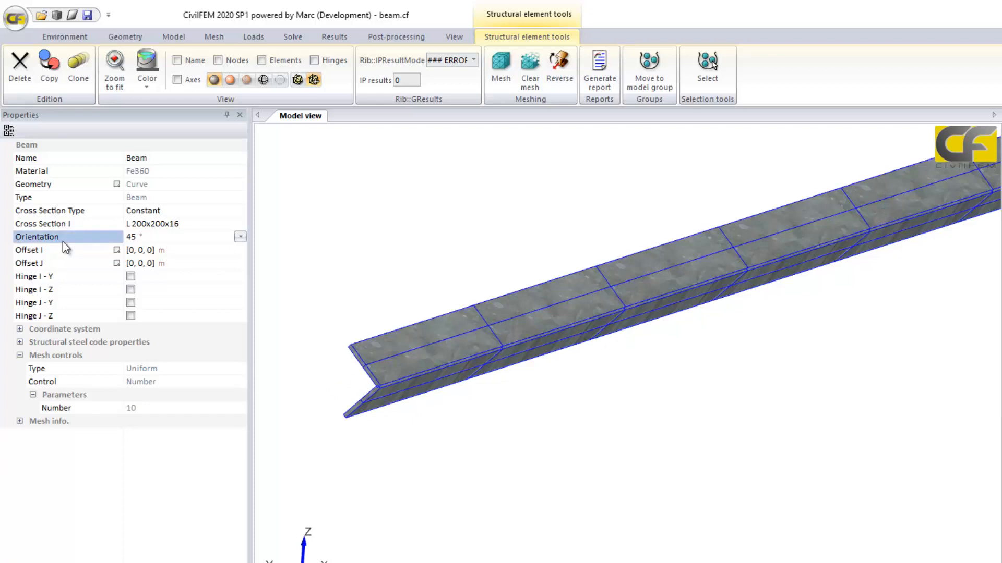
# - Clear the beam's mesh and remesh it uniformly, controlled by Length at 0.5 m, saving the model first
pyautogui.click(529, 73)
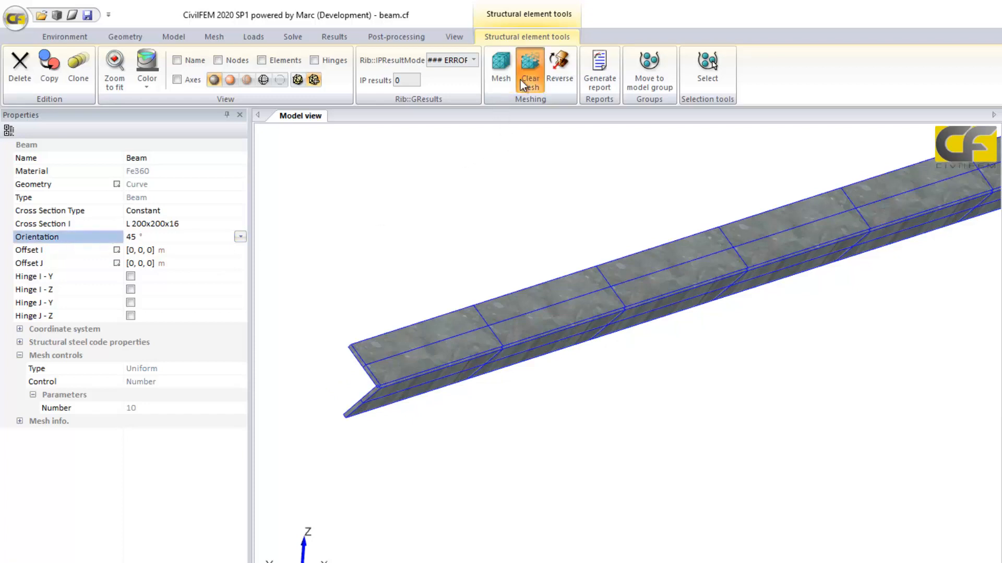
pyautogui.click(639, 408)
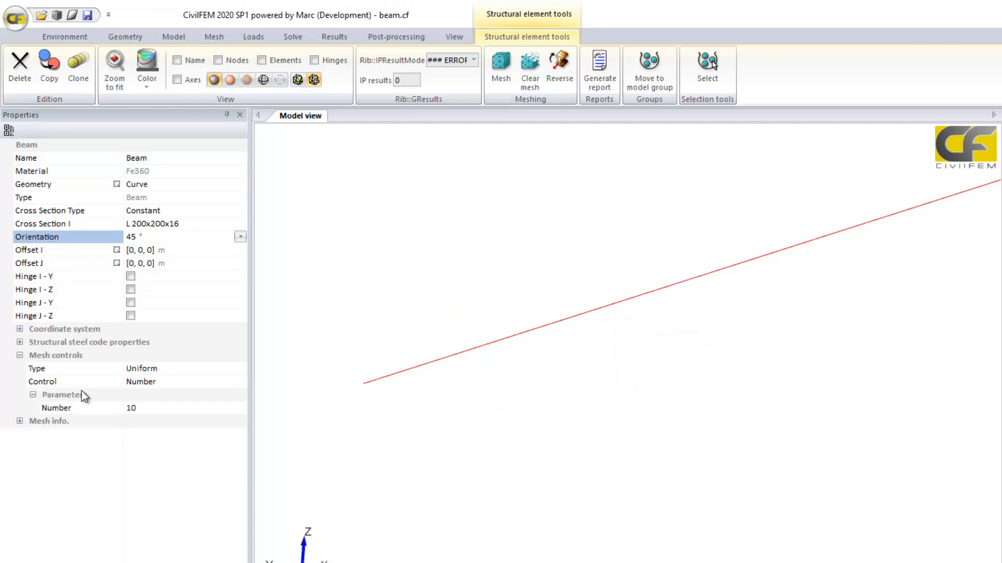
pyautogui.click(226, 384)
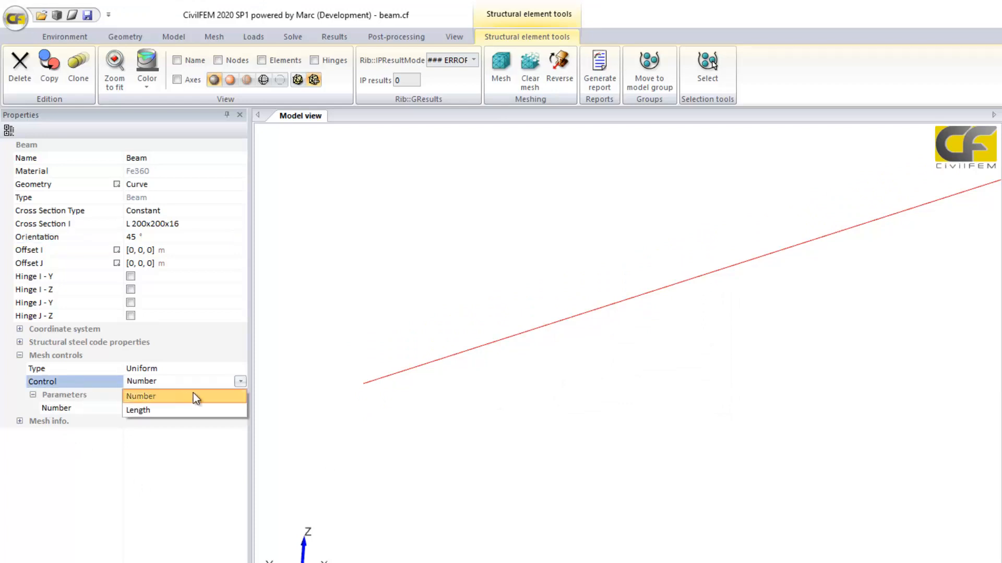
pyautogui.click(181, 412)
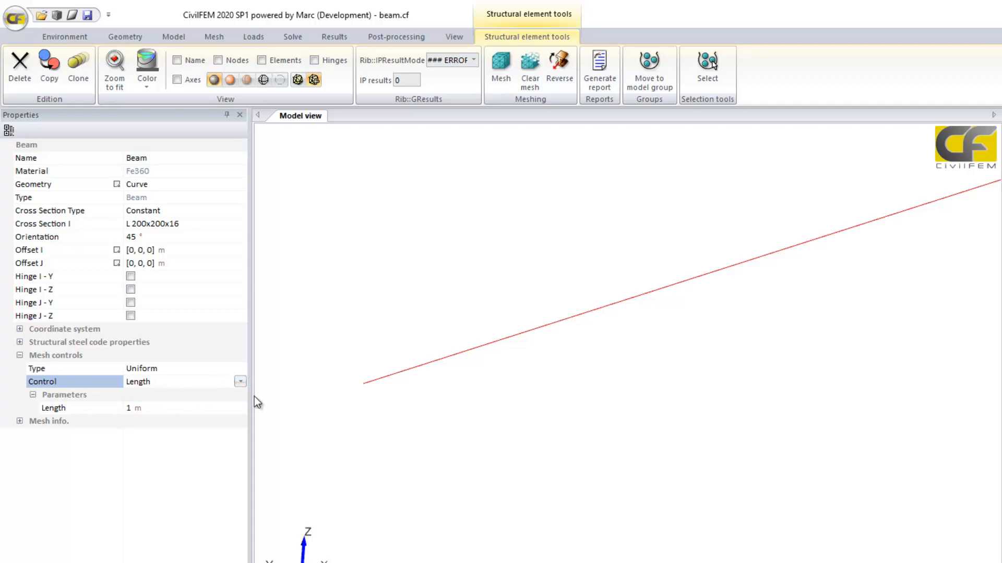
pyautogui.click(162, 411)
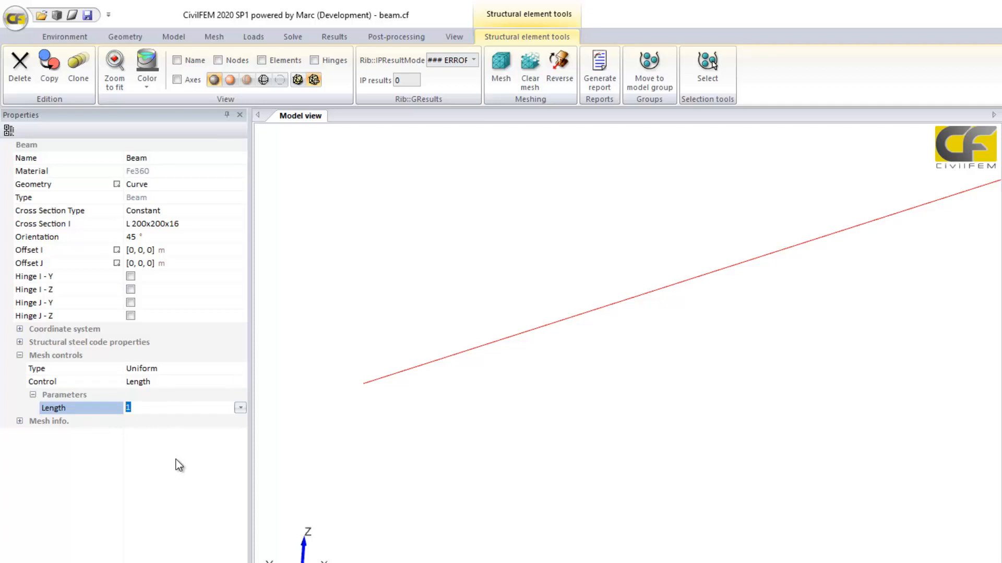
pyautogui.write('0.5')
pyautogui.click(501, 65)
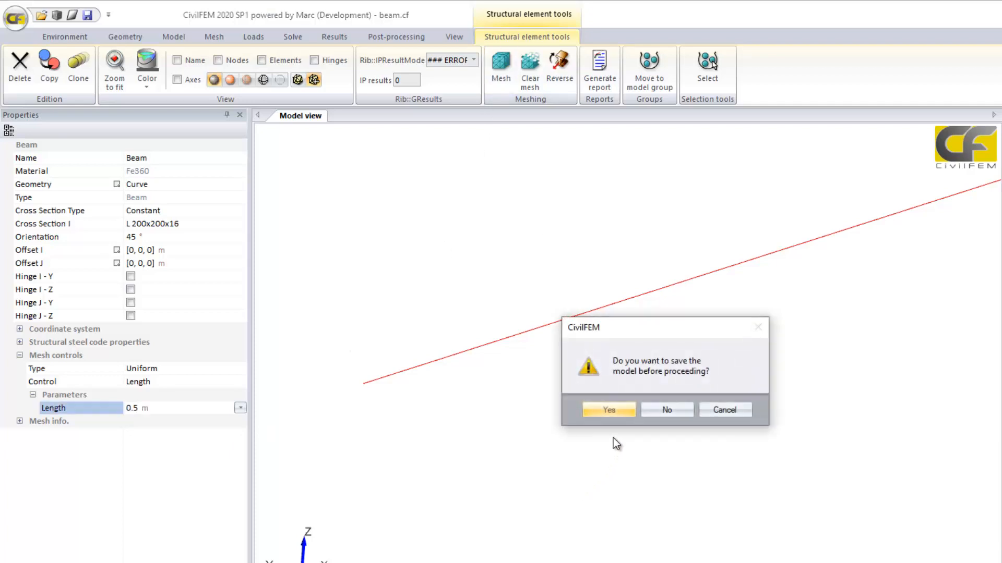
pyautogui.click(609, 409)
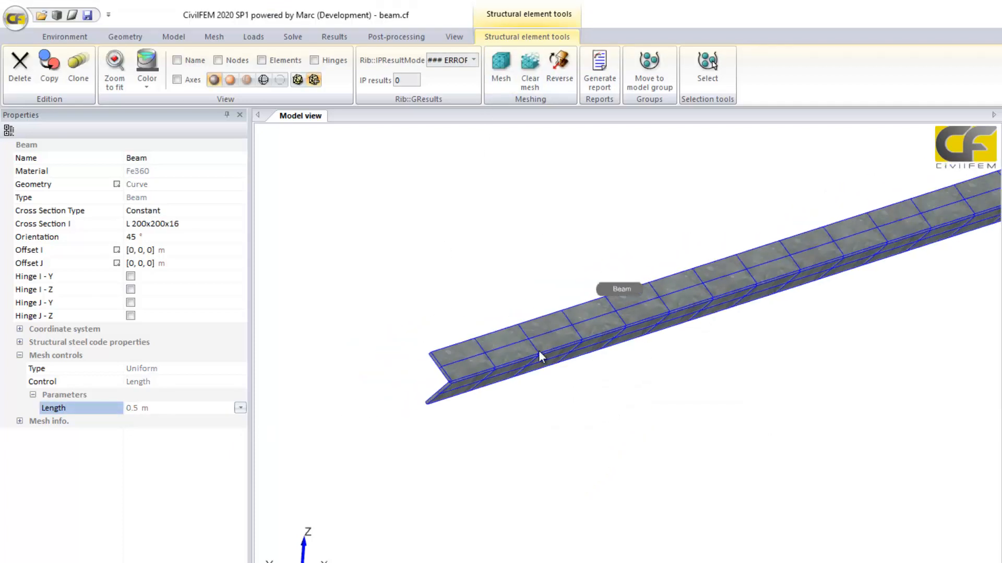
# - Expand the beam's mesh info to check the node and element counts against the full-length mesh
pyautogui.click(21, 422)
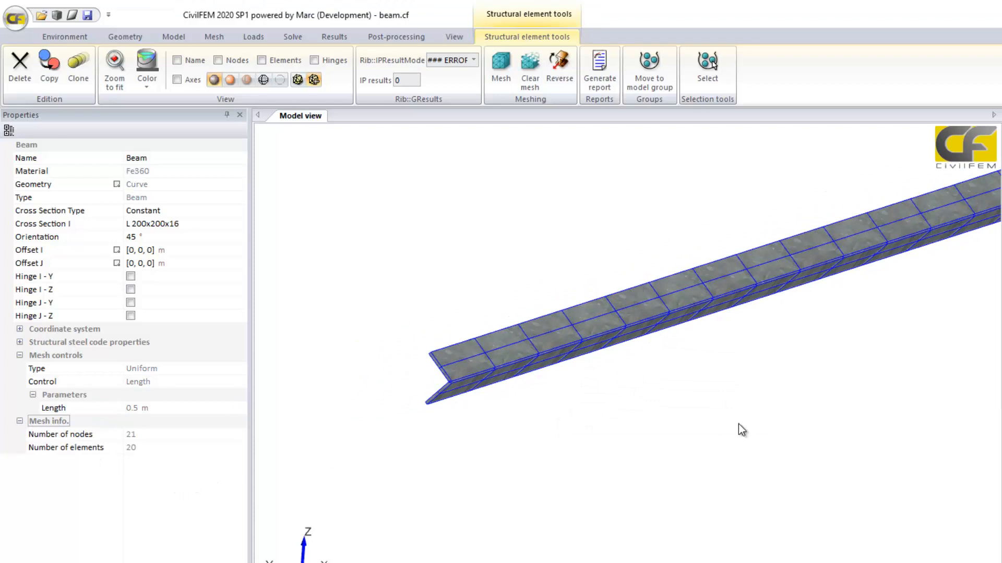
pyautogui.scroll(-1, 738, 423)
pyautogui.moveTo(708, 431); pyautogui.dragTo(453, 463, button='middle')
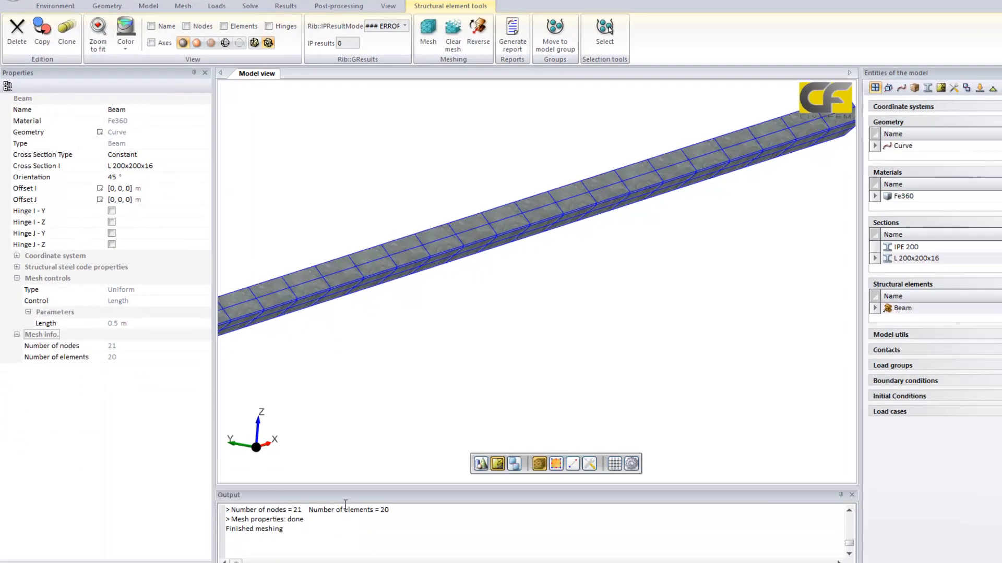
pyautogui.scroll(-1, 392, 325)
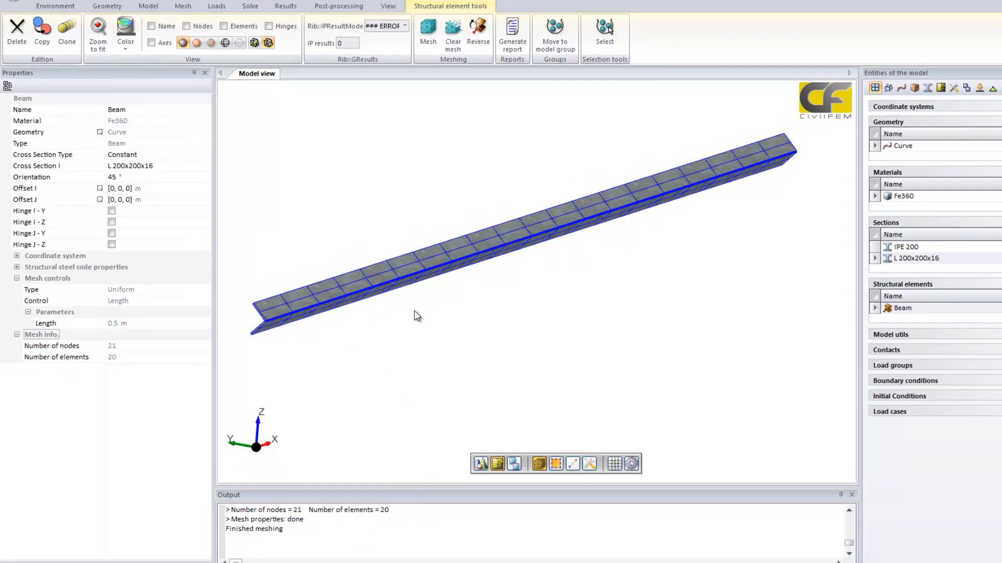
# - Clear the beam's mesh and set its mesh control type to Variable L1->L2
pyautogui.click(453, 33)
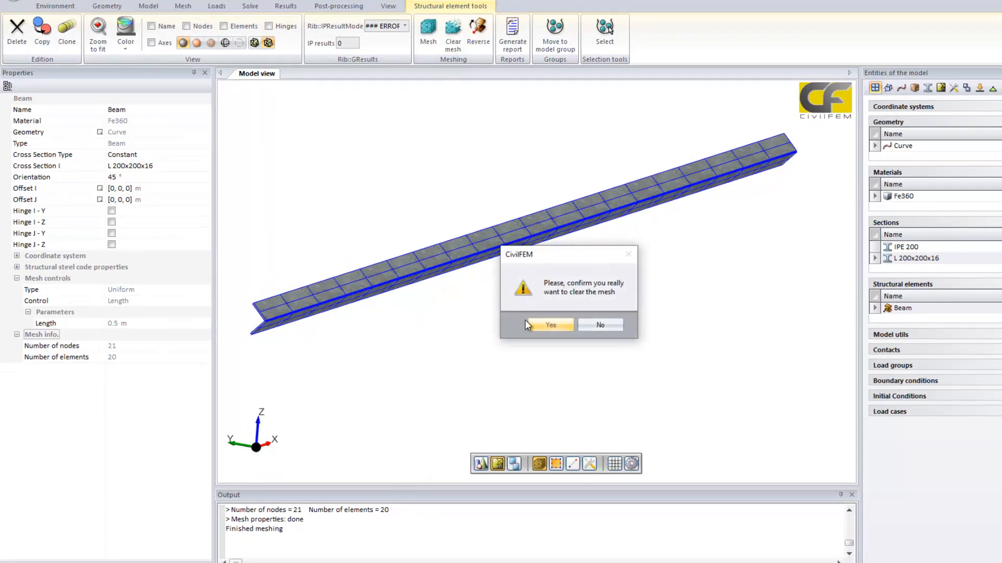
pyautogui.click(551, 325)
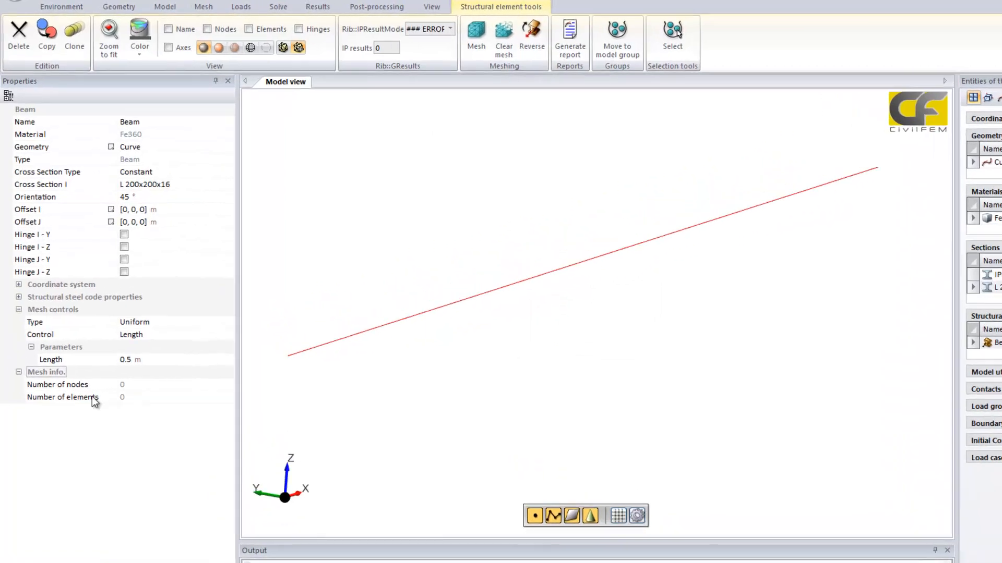
pyautogui.click(242, 359)
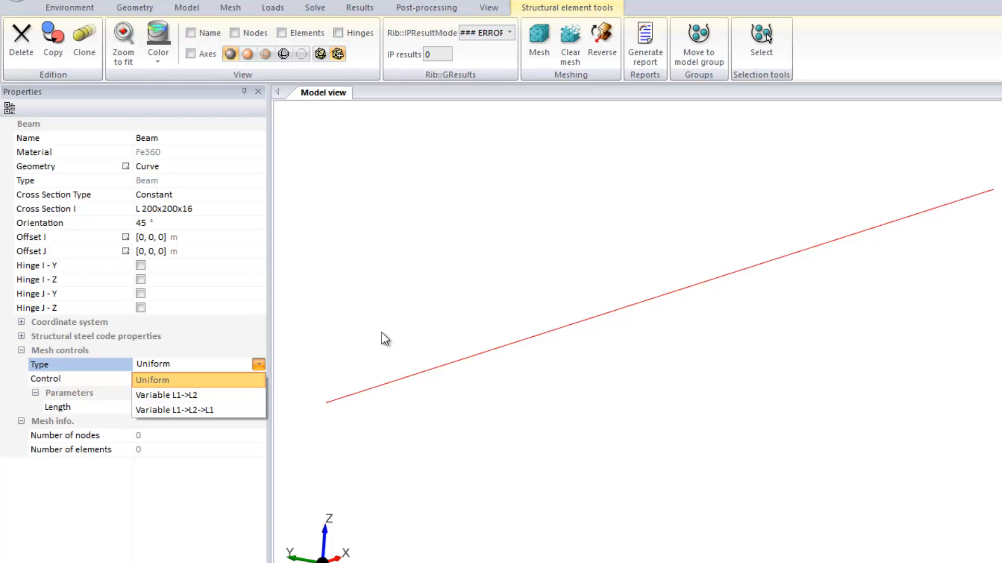
pyautogui.click(224, 398)
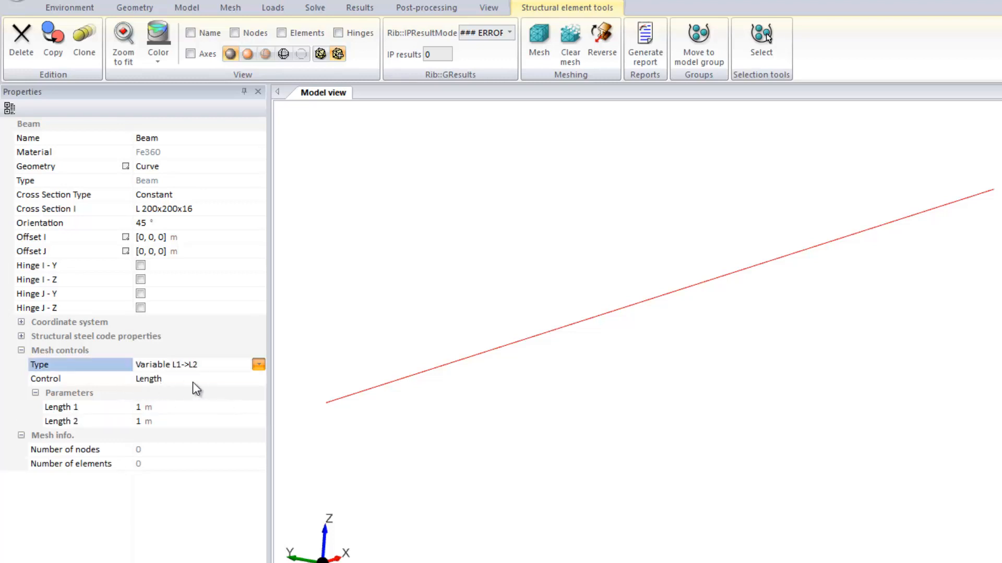
# - Set the mesh control to Number with a relation of 2, mesh the beam and inspect the element distribution
pyautogui.click(244, 384)
pyautogui.click(241, 396)
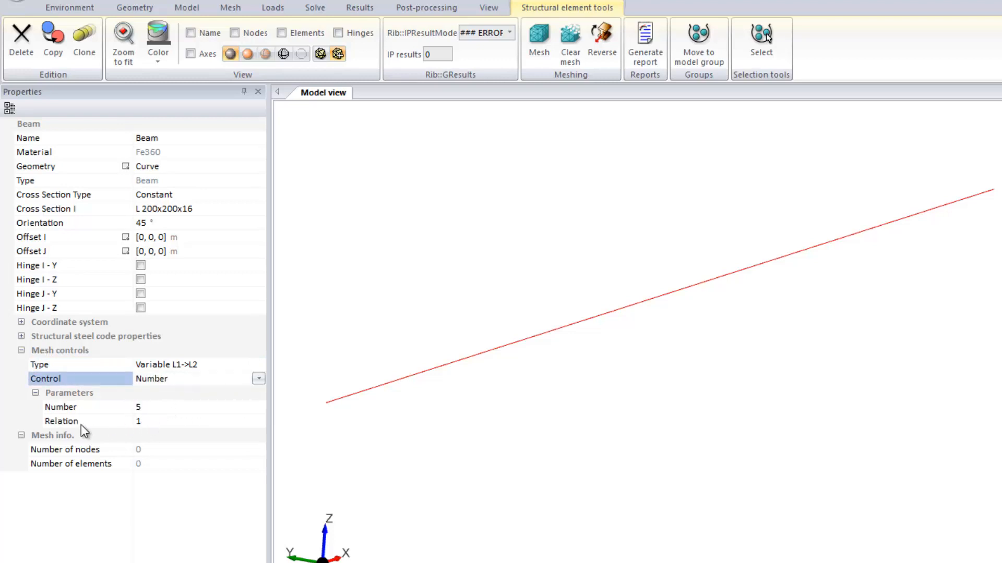
pyautogui.click(139, 421)
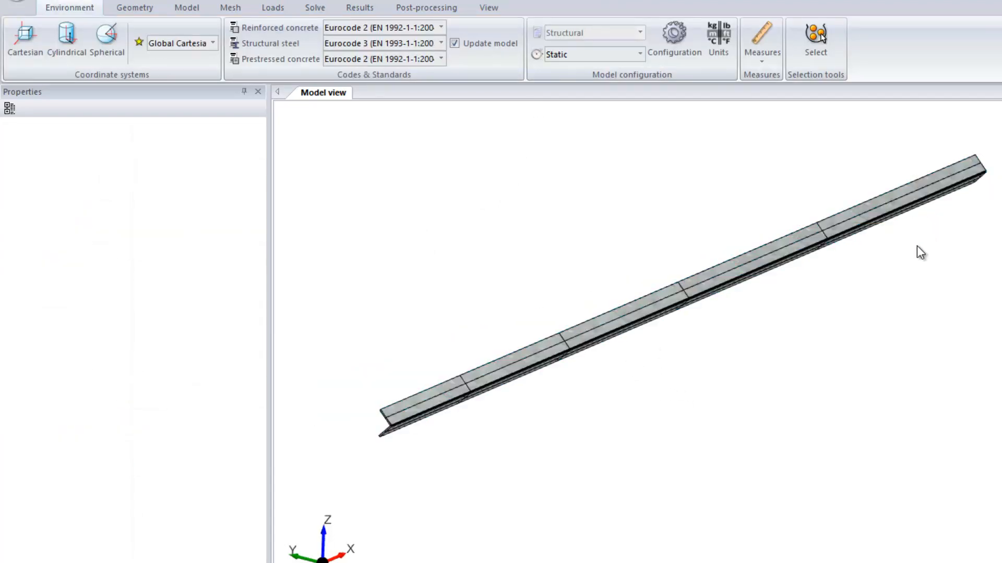
pyautogui.moveTo(916, 245); pyautogui.dragTo(894, 240, button='middle')
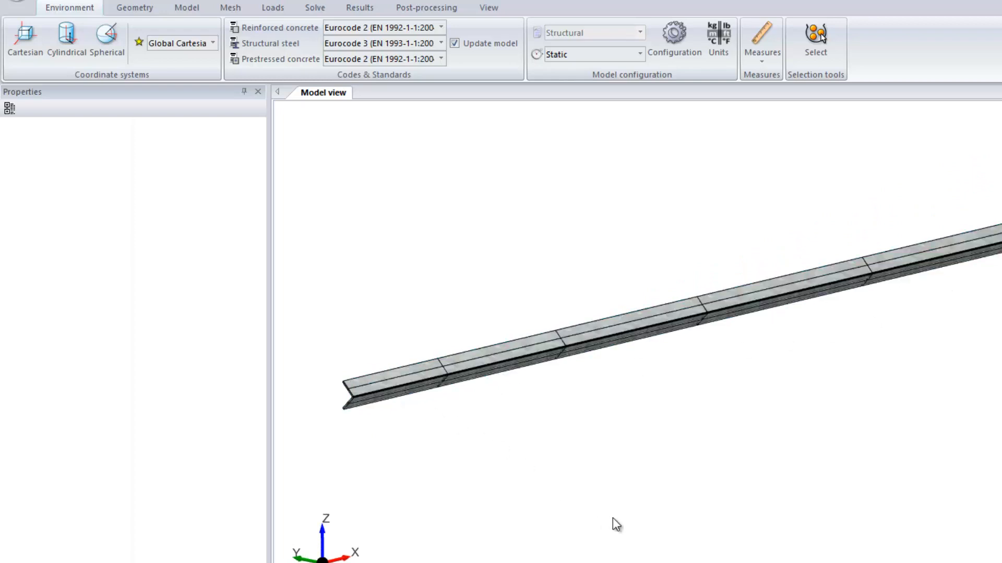
pyautogui.moveTo(614, 525); pyautogui.dragTo(568, 400, button='middle')
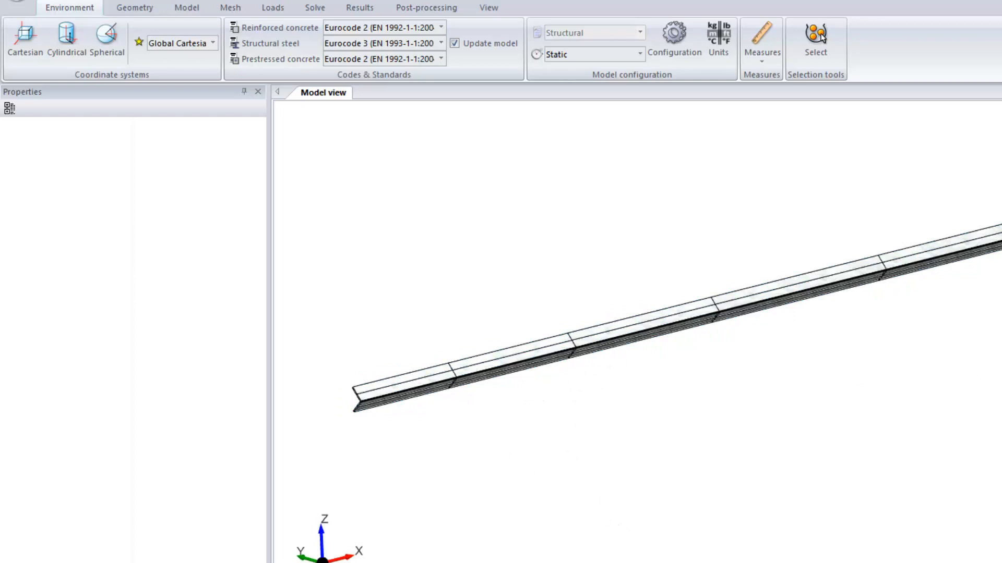
# - Clear the beam's mesh and remesh it with the relation set to 0.5
pyautogui.click(21, 350)
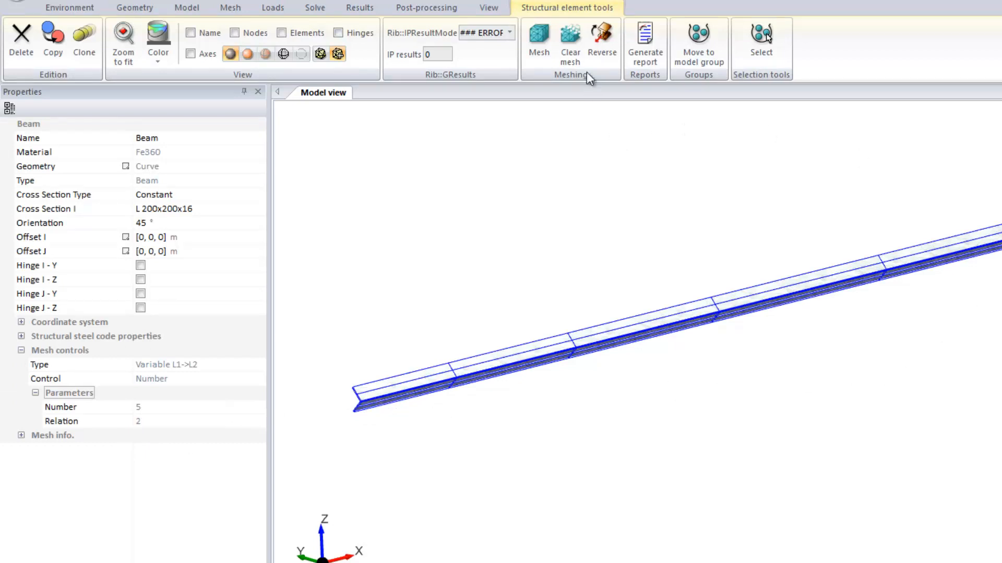
pyautogui.click(572, 50)
pyautogui.click(693, 407)
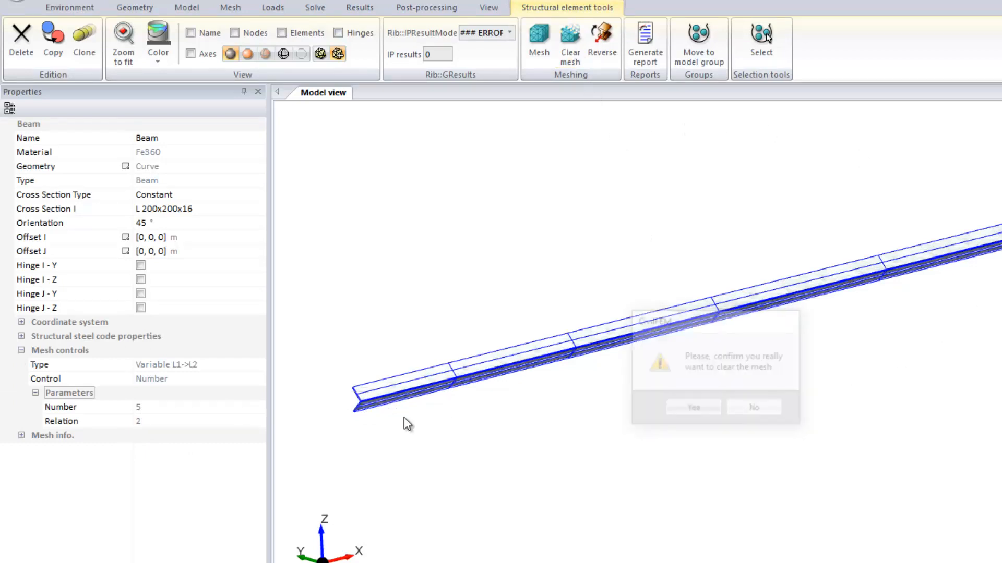
pyautogui.click(151, 421)
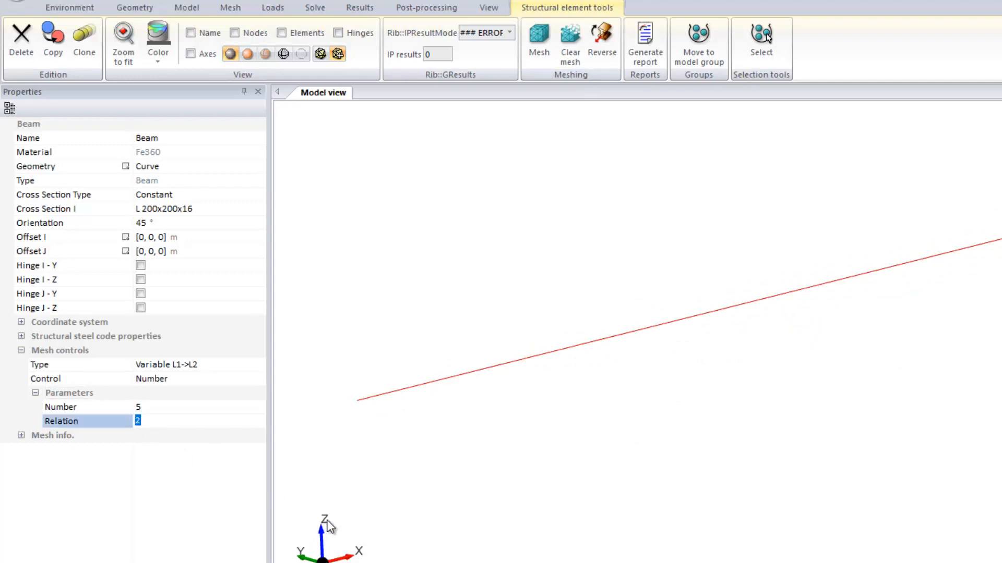
pyautogui.write('0.5')
pyautogui.click(538, 45)
pyautogui.click(662, 410)
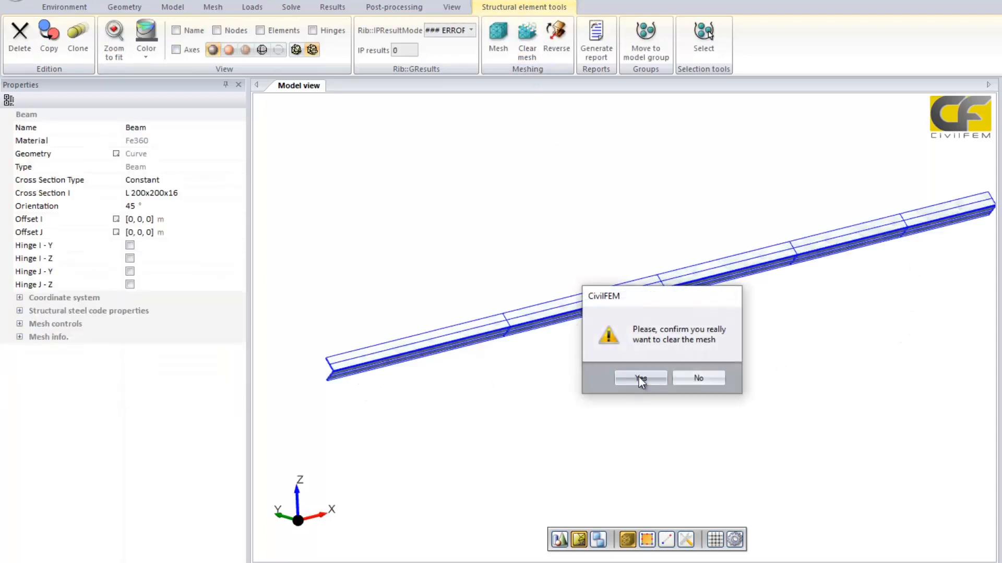
# - Clear the beam's mesh and change its mesh control type to Variable L1->L2->L1
pyautogui.click(638, 376)
pyautogui.doubleClick(55, 324)
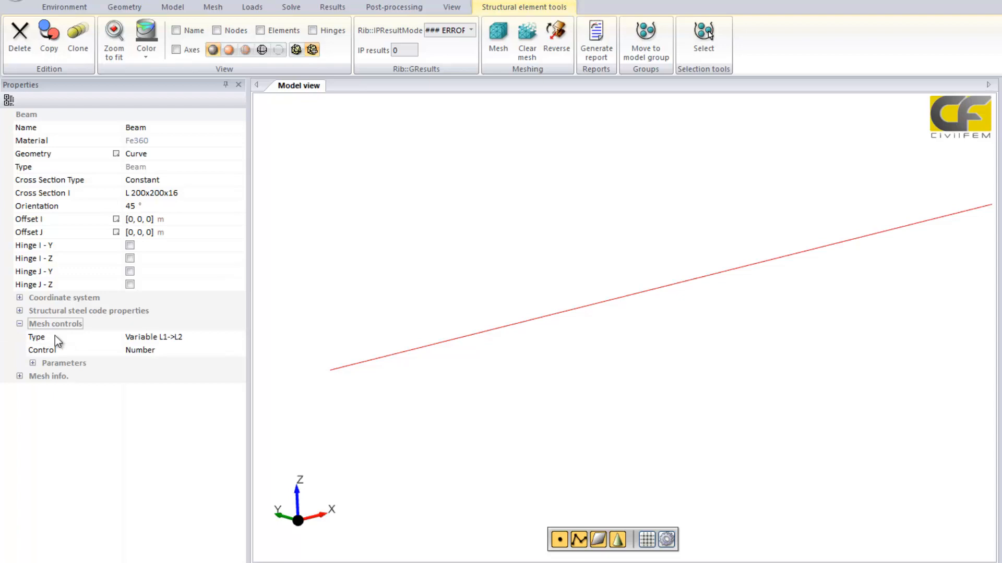
pyautogui.click(33, 364)
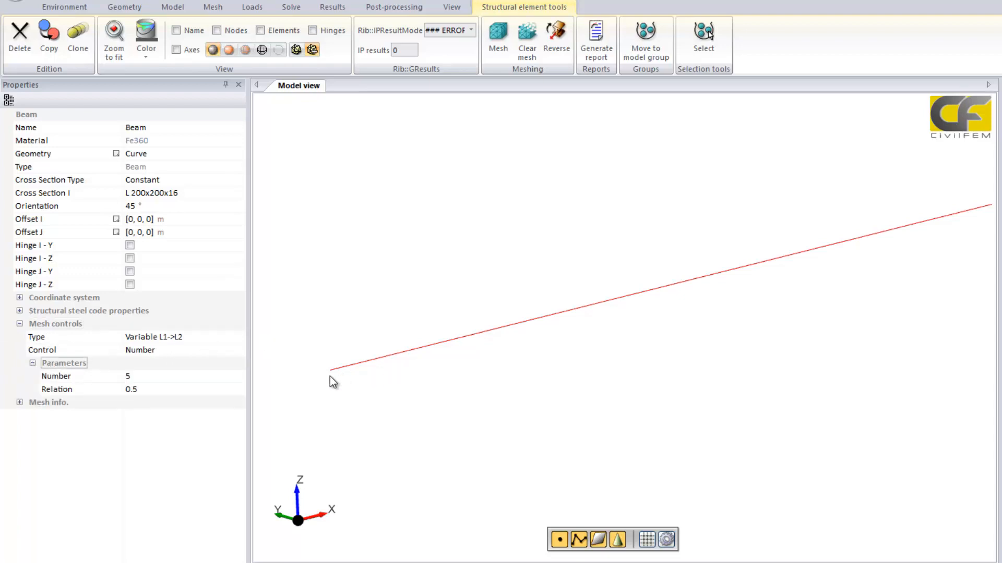
pyautogui.click(222, 339)
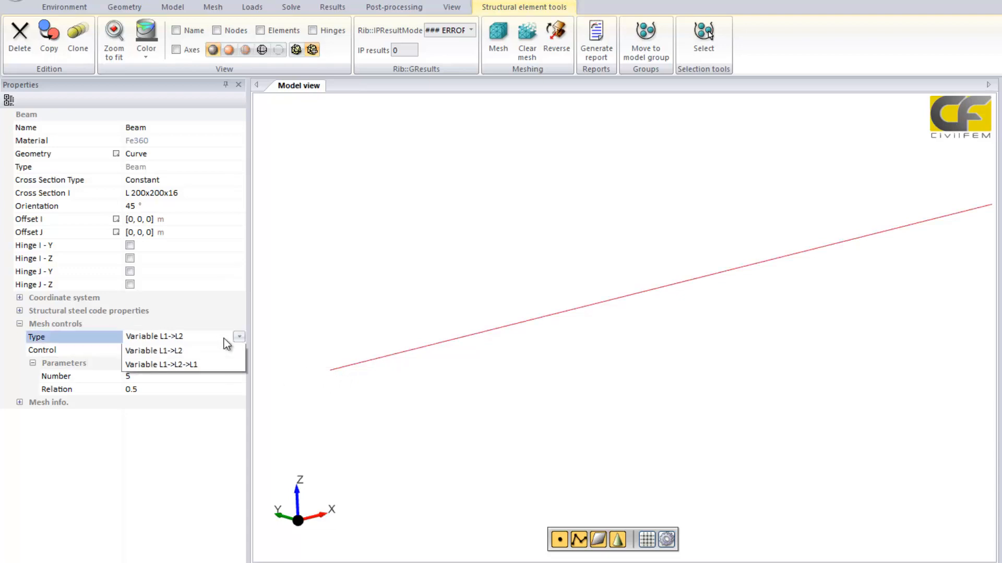
pyautogui.click(209, 378)
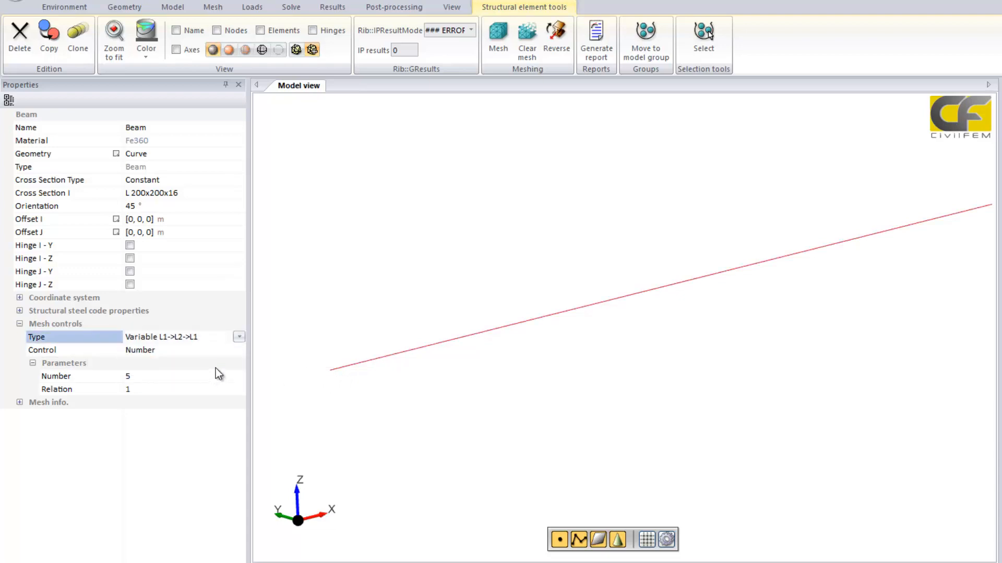
# - Set the mesh relation to 0.25 and mesh the beam, saving the model first
pyautogui.click(85, 392)
pyautogui.write('0.25')
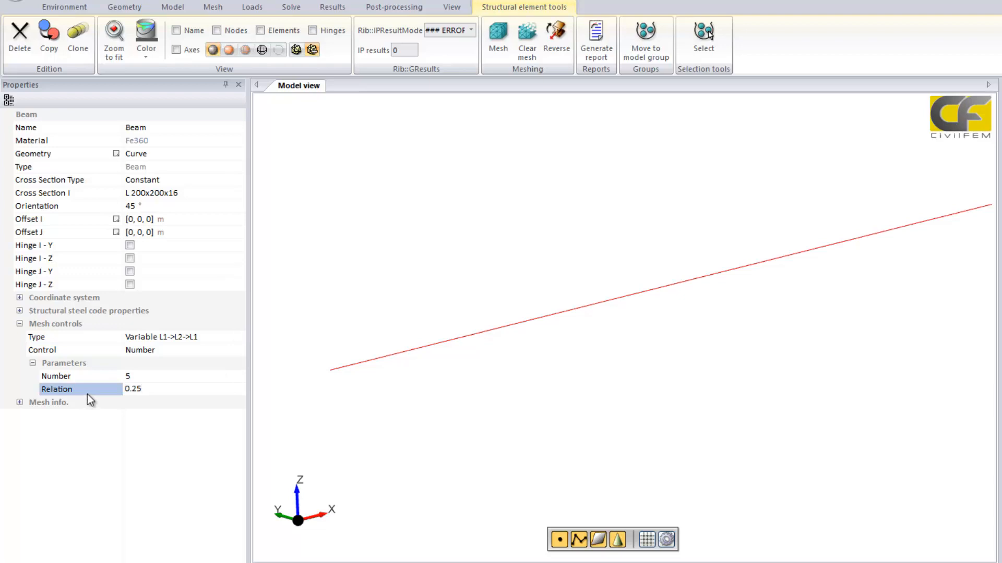
pyautogui.click(496, 45)
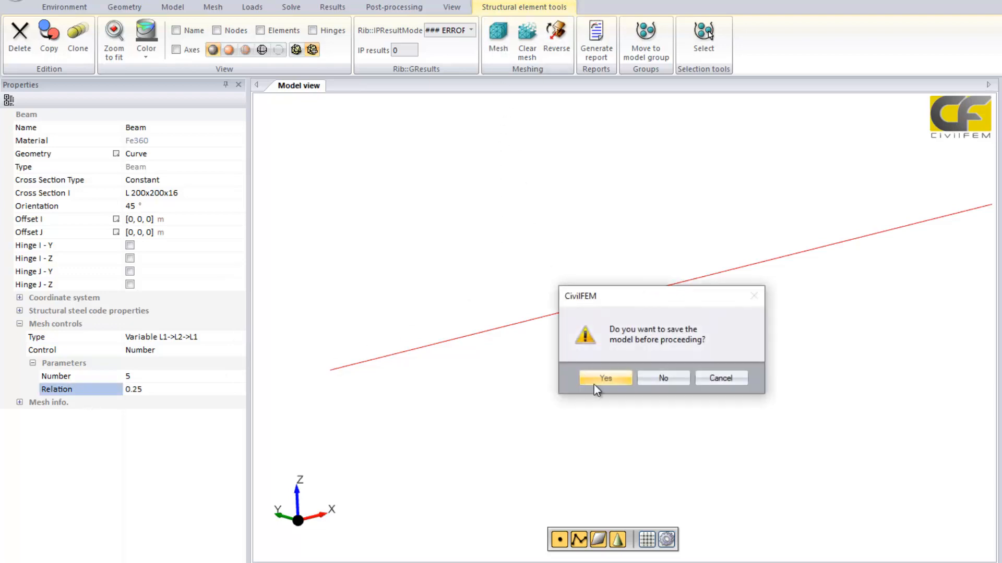
pyautogui.click(598, 376)
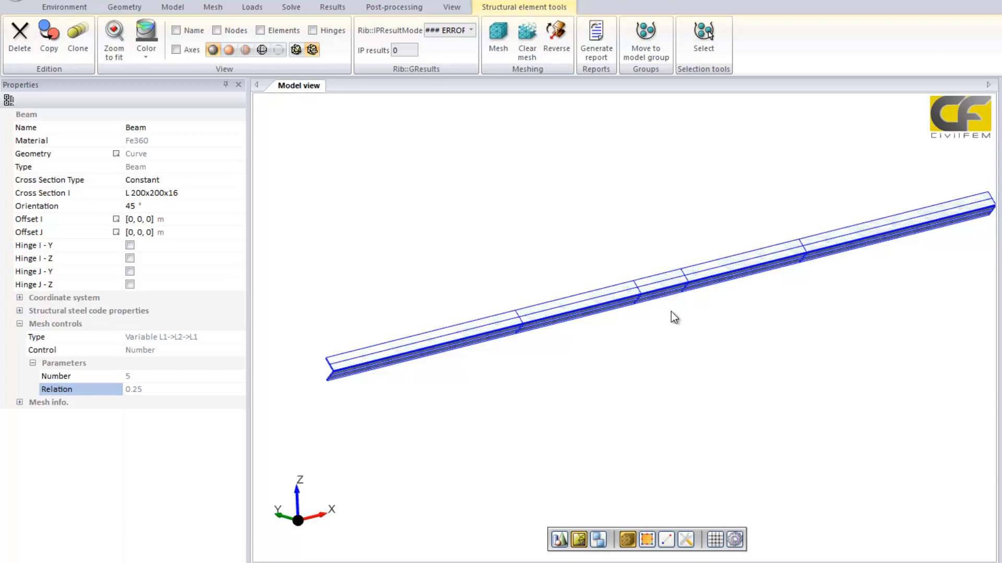
# - Deselect the beam to examine how element lengths vary from both ends towards the middle, and select it again
pyautogui.click(671, 311)
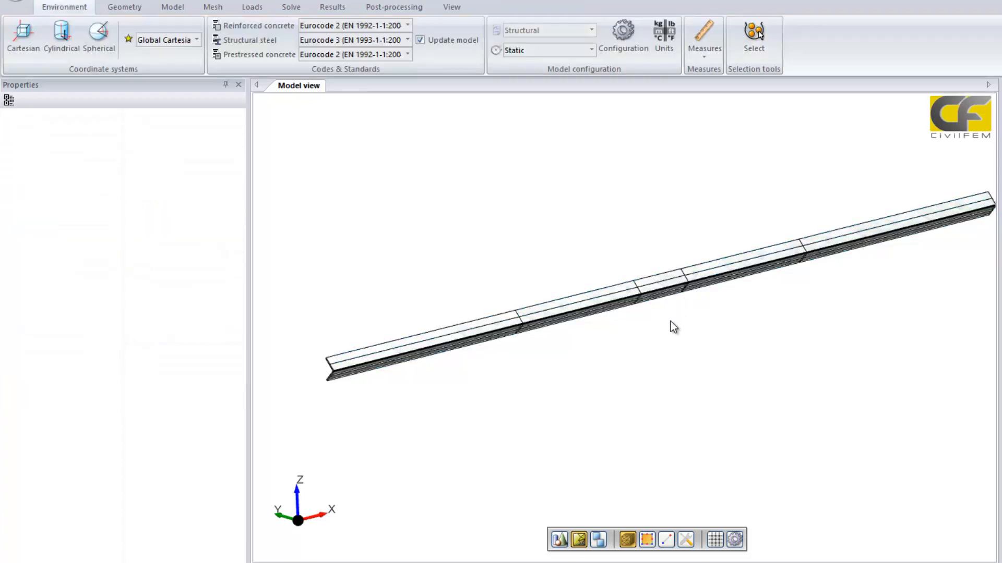
pyautogui.moveTo(671, 321); pyautogui.dragTo(642, 336, button='middle')
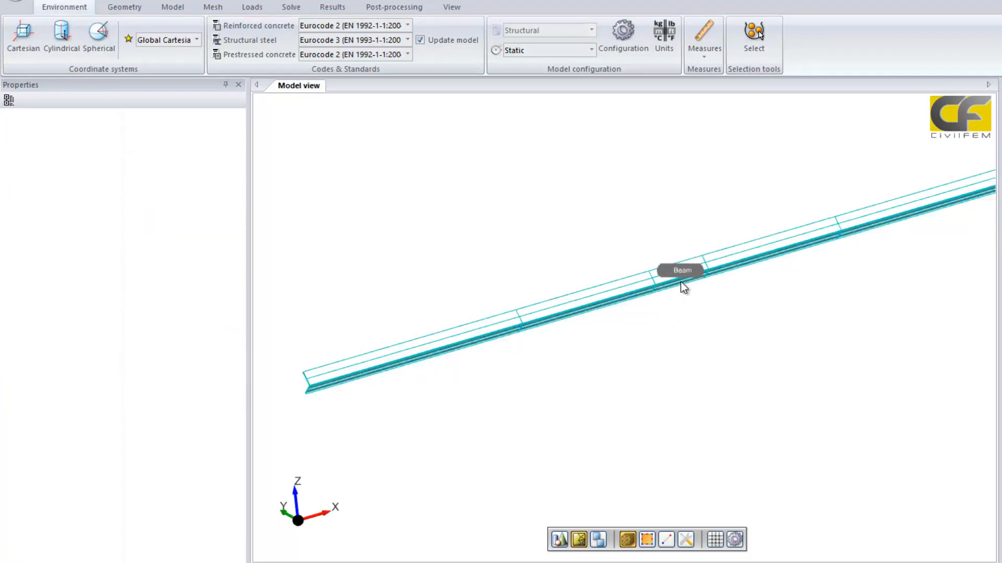
pyautogui.scroll(-1, 680, 281)
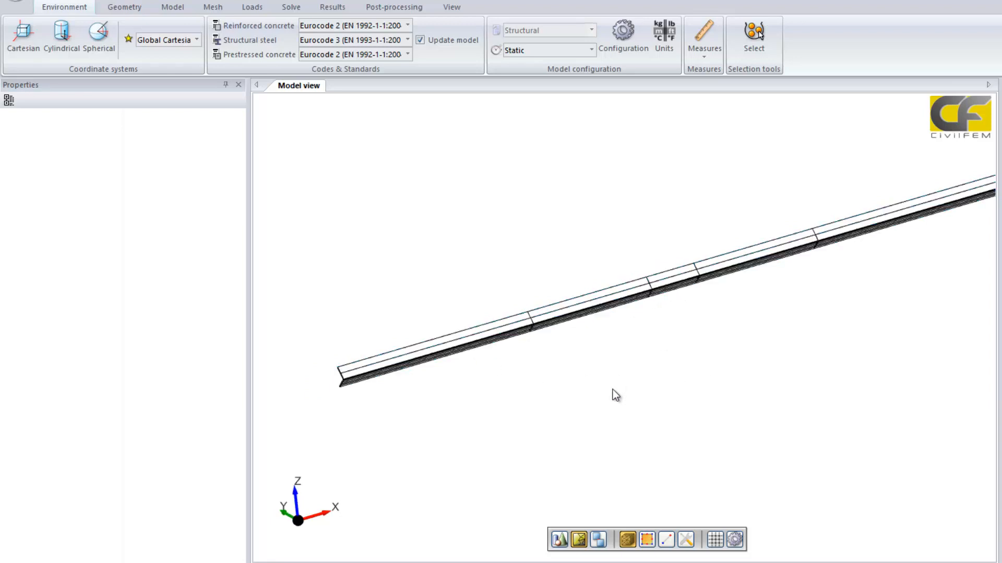
pyautogui.scroll(-1, 613, 390)
pyautogui.keyDown('ctrl'); pyautogui.moveTo(685, 362); pyautogui.dragTo(733, 344, button='middle'); pyautogui.keyUp('ctrl')
pyautogui.scroll(-1, 668, 372)
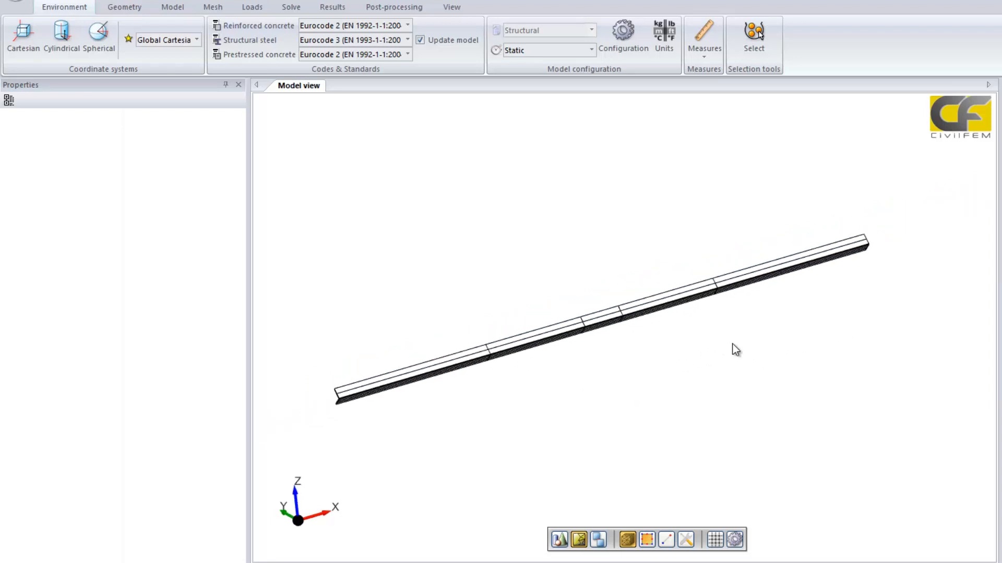
pyautogui.click(353, 391)
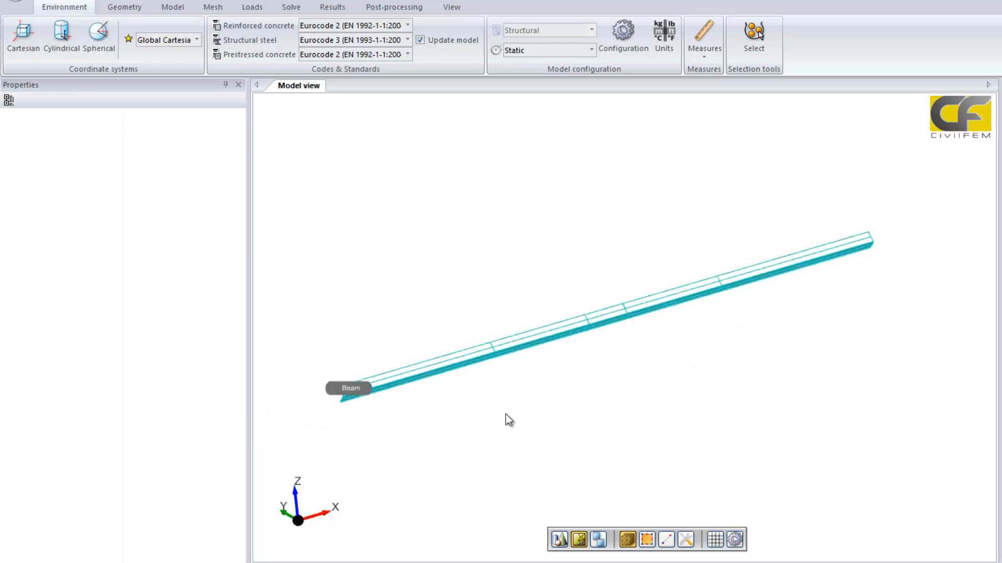
pyautogui.click(709, 35)
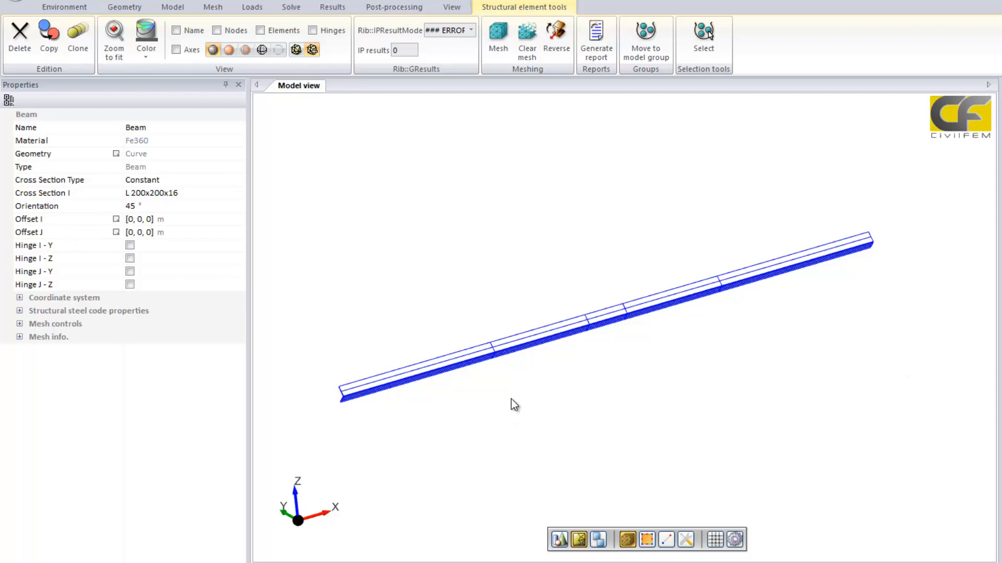
# - Enable the beam's Y and Z hinges at both end I and end J
pyautogui.moveTo(522, 377); pyautogui.dragTo(584, 285, button='middle')
pyautogui.scroll(1, 585, 285)
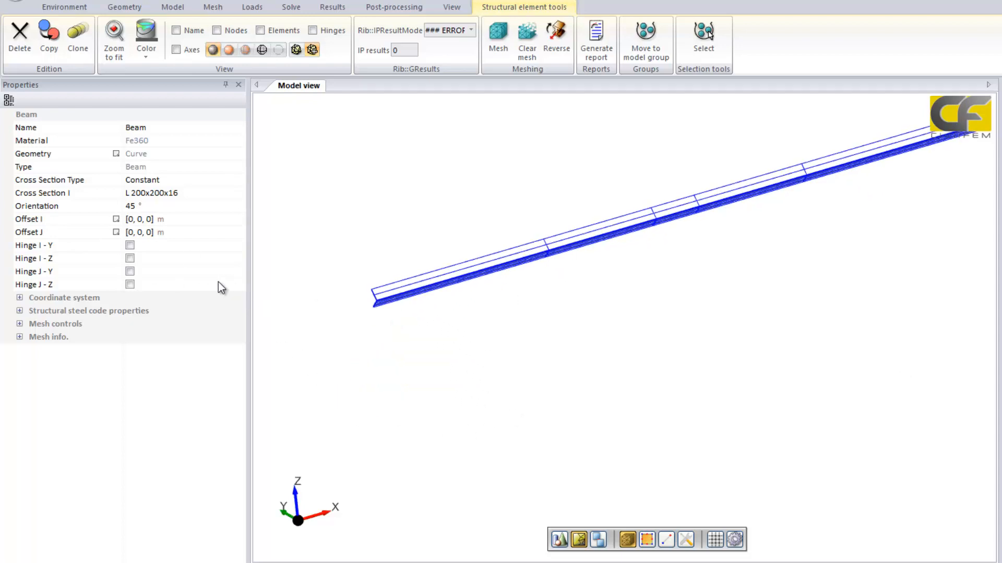
pyautogui.click(145, 245)
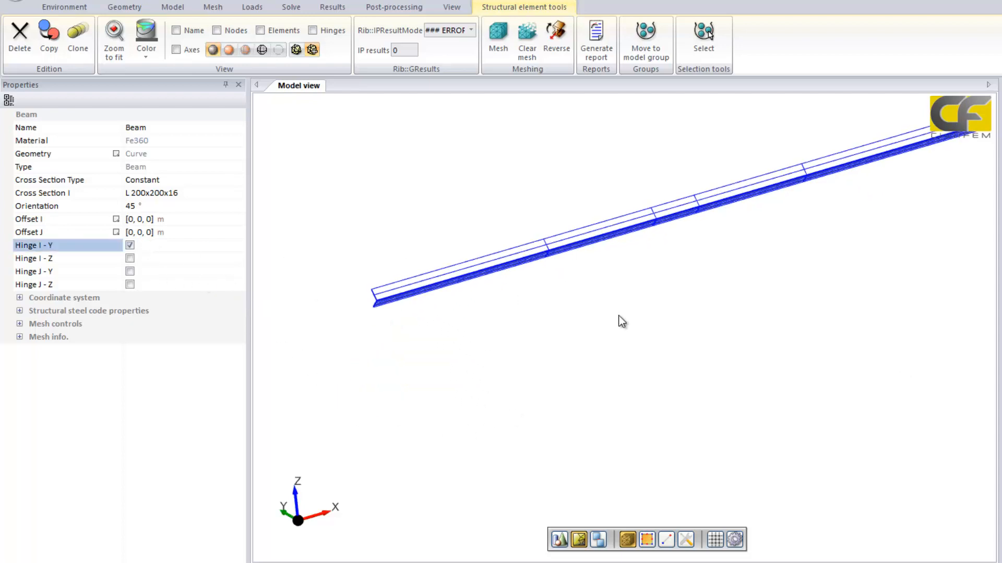
pyautogui.scroll(-2, 622, 322)
pyautogui.click(150, 259)
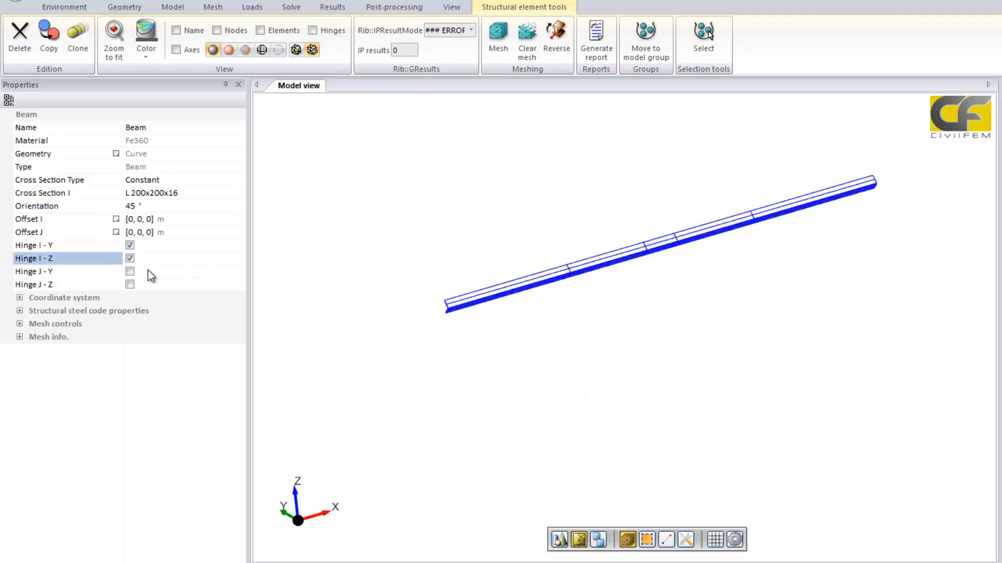
pyautogui.click(149, 272)
pyautogui.click(140, 283)
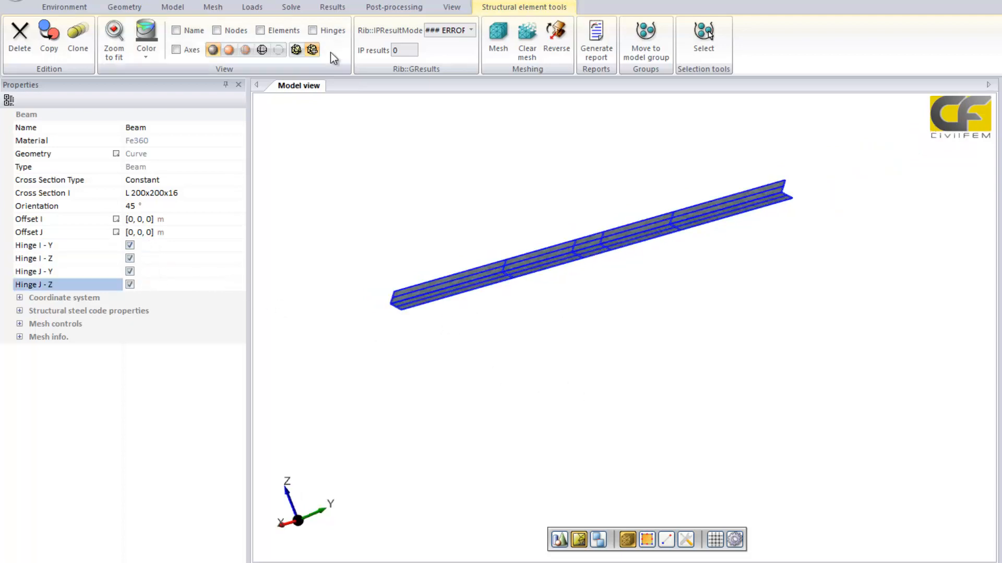
# - Turn on hinge display and leave only Hinge I - Y and Hinge J - Y enabled on the beam
pyautogui.click(313, 30)
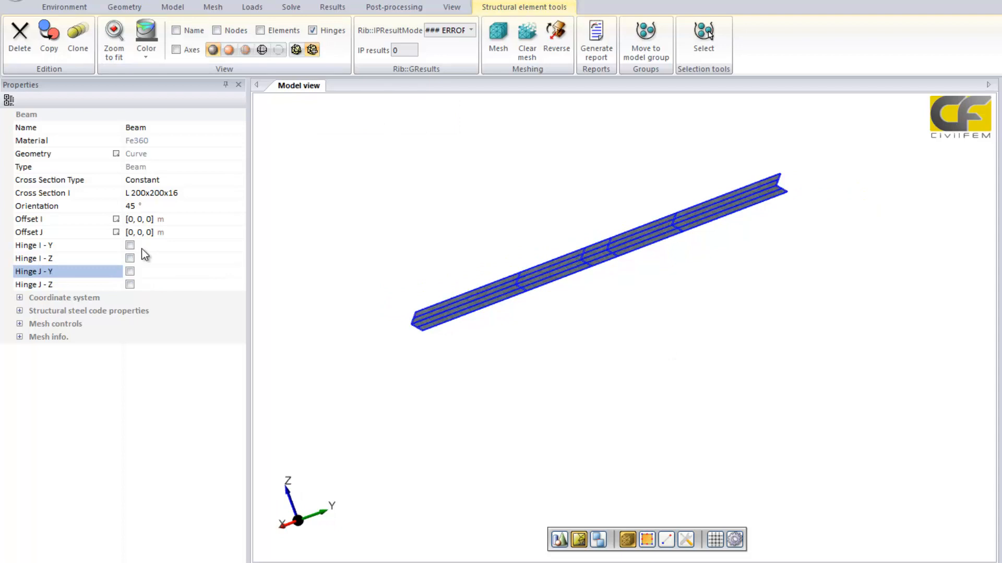
pyautogui.click(142, 257)
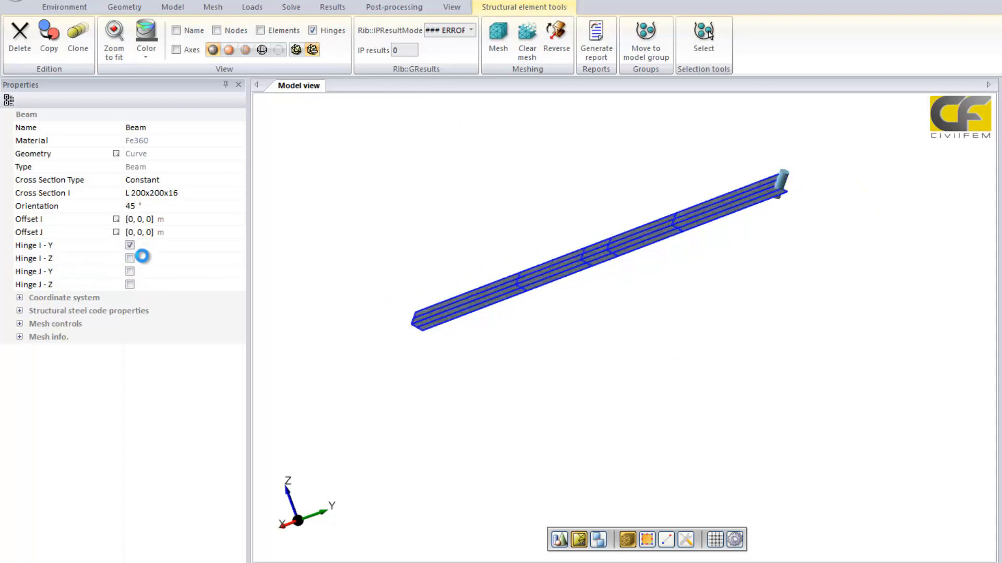
pyautogui.click(139, 282)
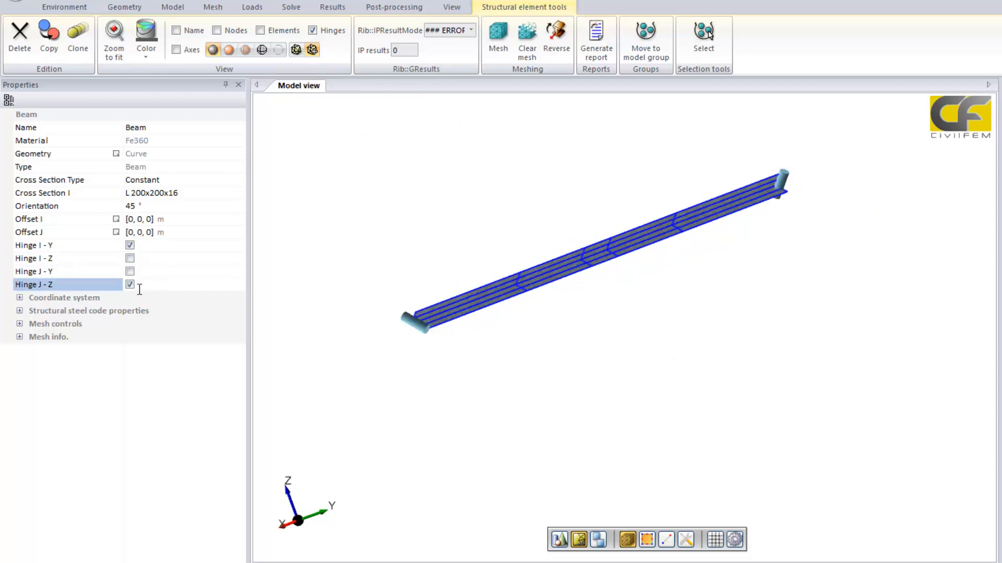
pyautogui.click(140, 285)
pyautogui.click(140, 272)
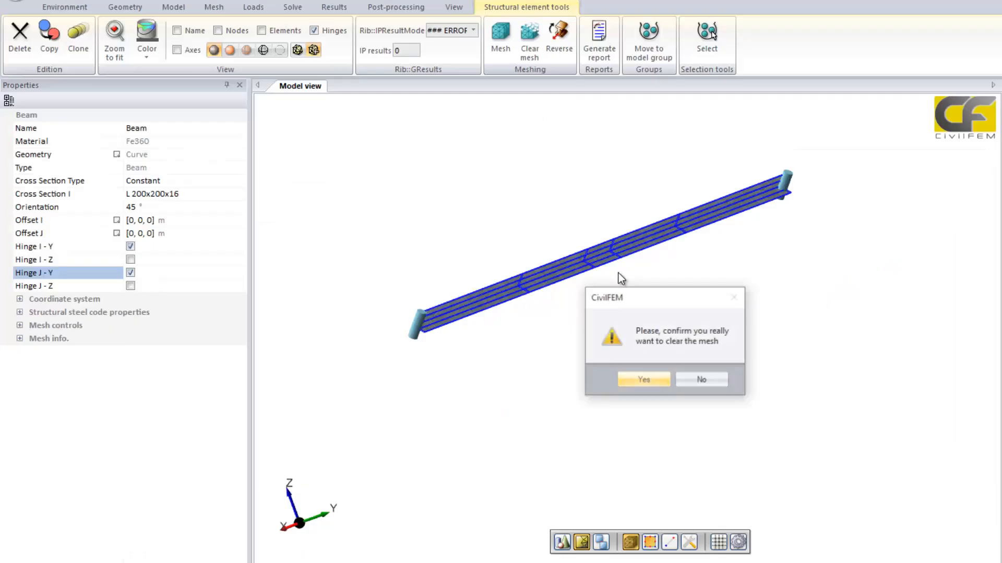
# - Clear the beam's mesh and show the drawing grid in a view looking straight onto the XY plane
pyautogui.click(638, 381)
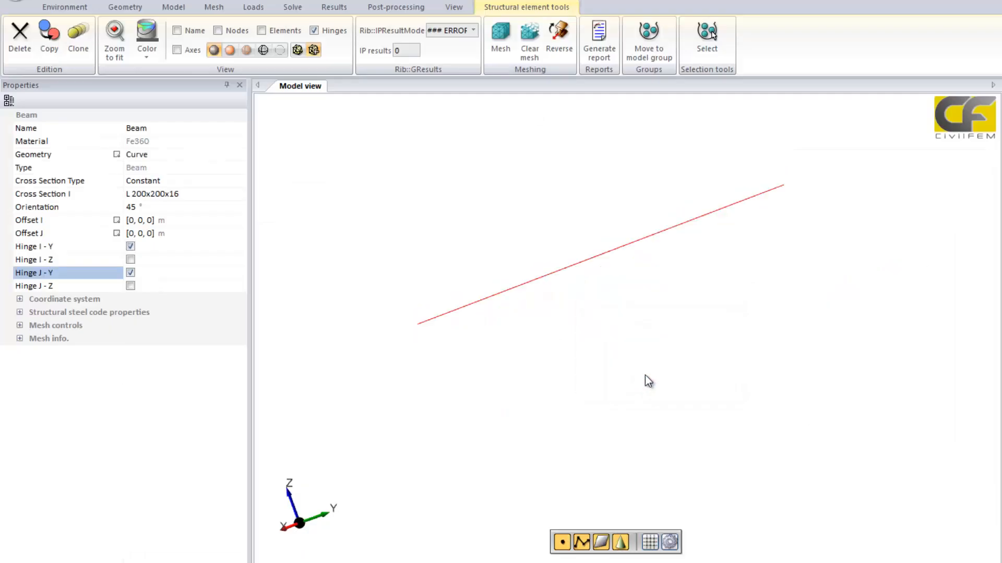
pyautogui.click(120, 7)
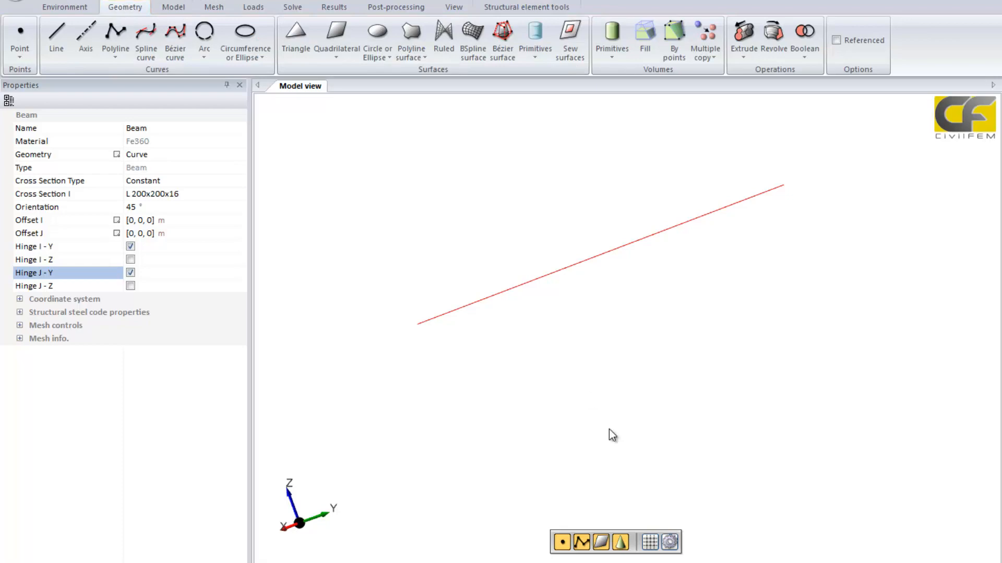
pyautogui.click(649, 543)
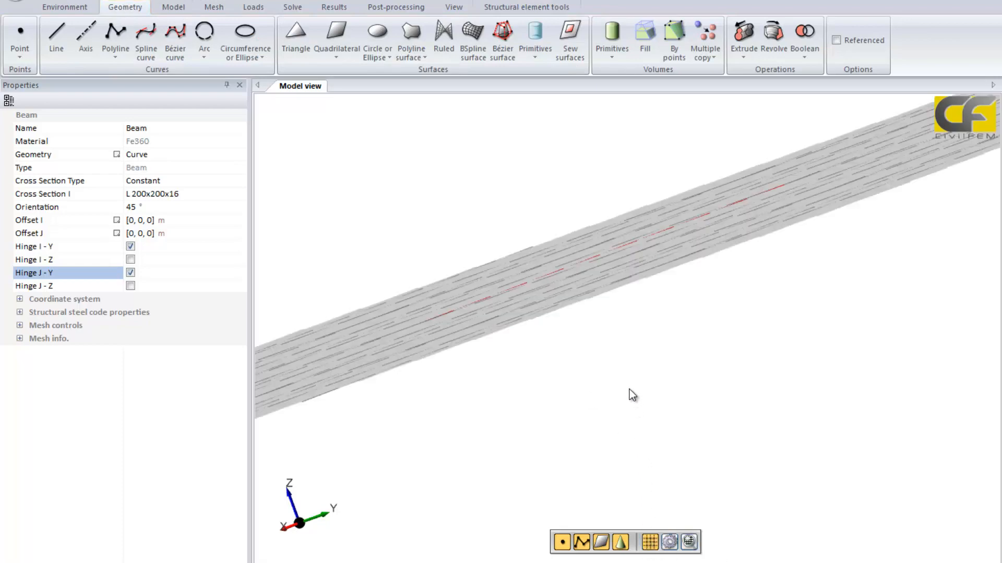
pyautogui.click(291, 504)
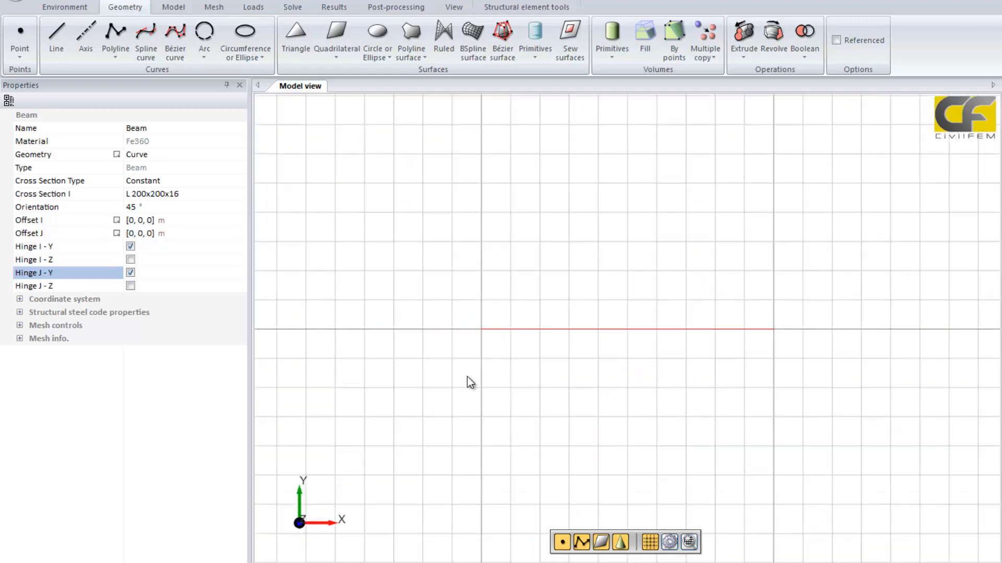
# - Draw a four-point quadrilateral surface through (-8, 16, 0), (-1, 15, 0), (-4, 11, 0) and (-9, 13, 0), and hide the grid
pyautogui.click(336, 55)
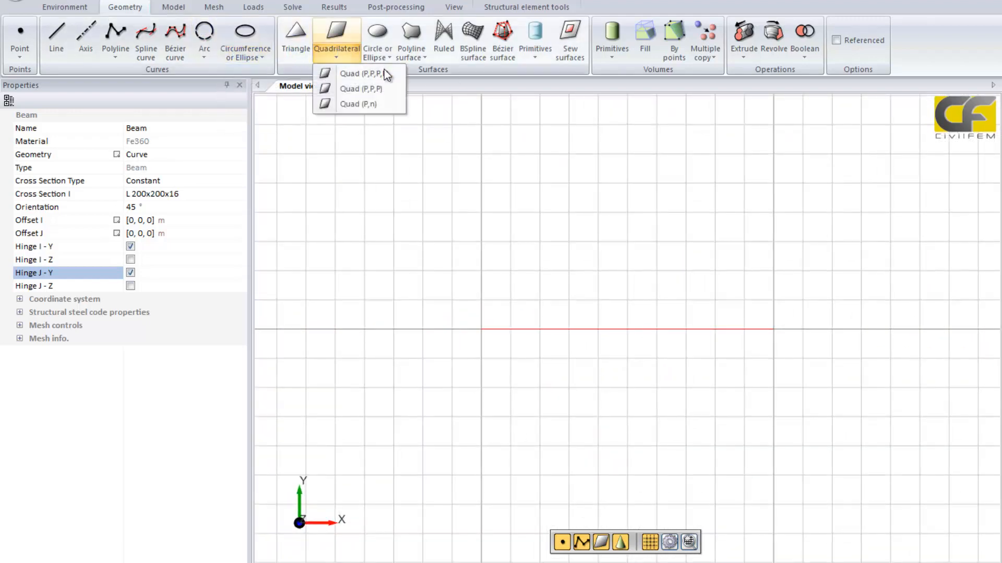
pyautogui.click(384, 74)
pyautogui.click(539, 154)
pyautogui.click(744, 183)
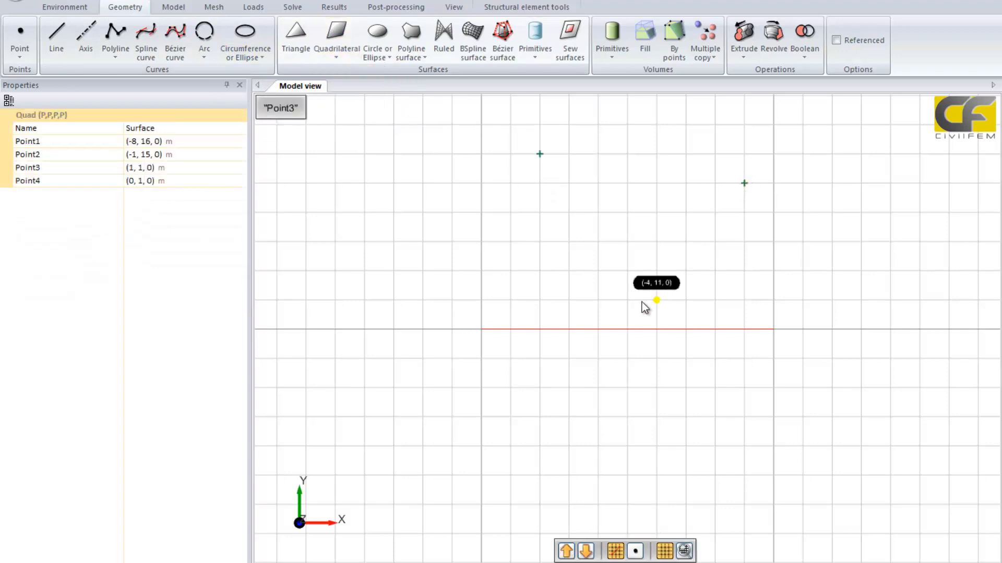
pyautogui.click(645, 301)
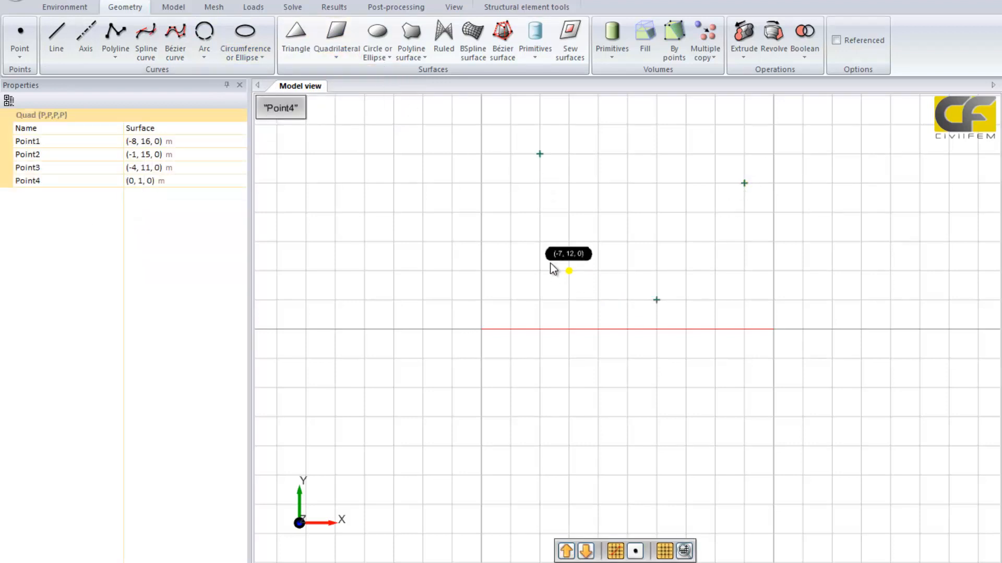
pyautogui.click(515, 247)
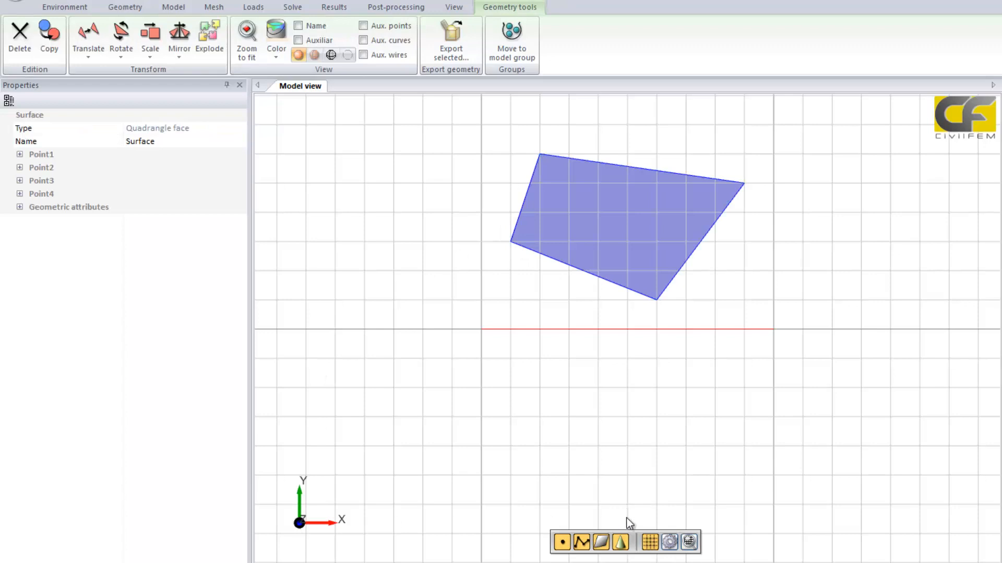
pyautogui.click(648, 542)
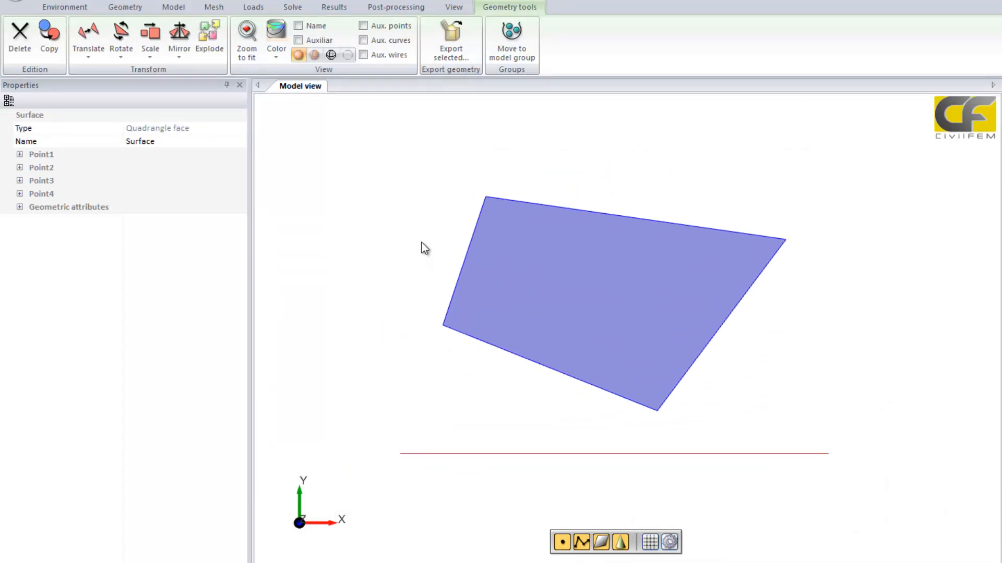
# - Create a Fe360 shell structural element 0.01 m thick on the quadrilateral surface
pyautogui.click(218, 10)
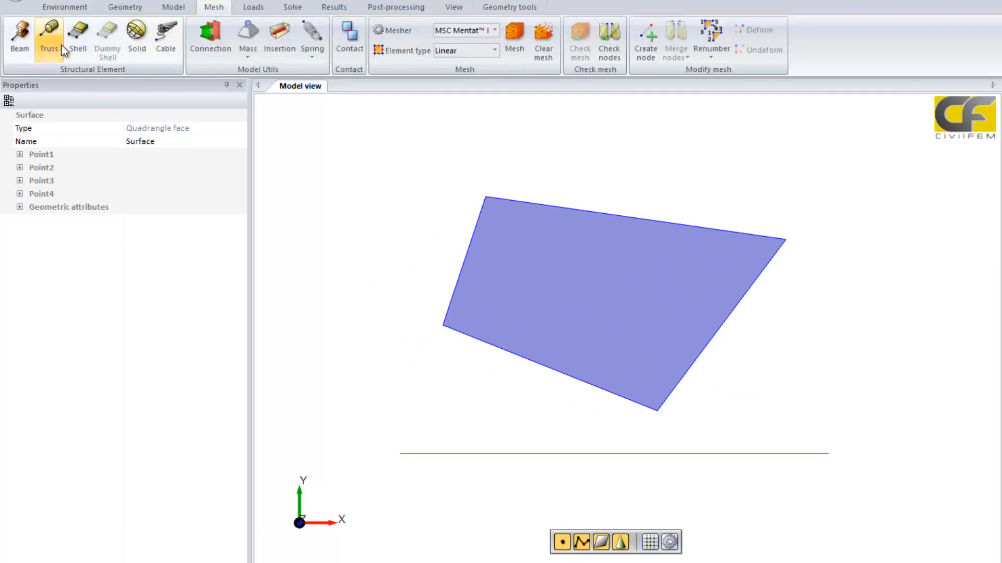
pyautogui.click(80, 47)
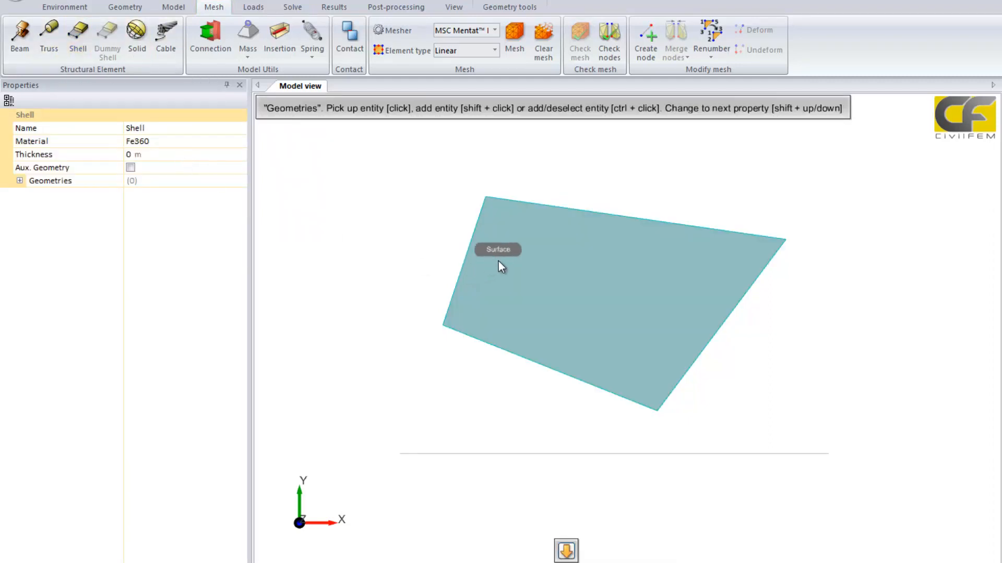
pyautogui.click(151, 156)
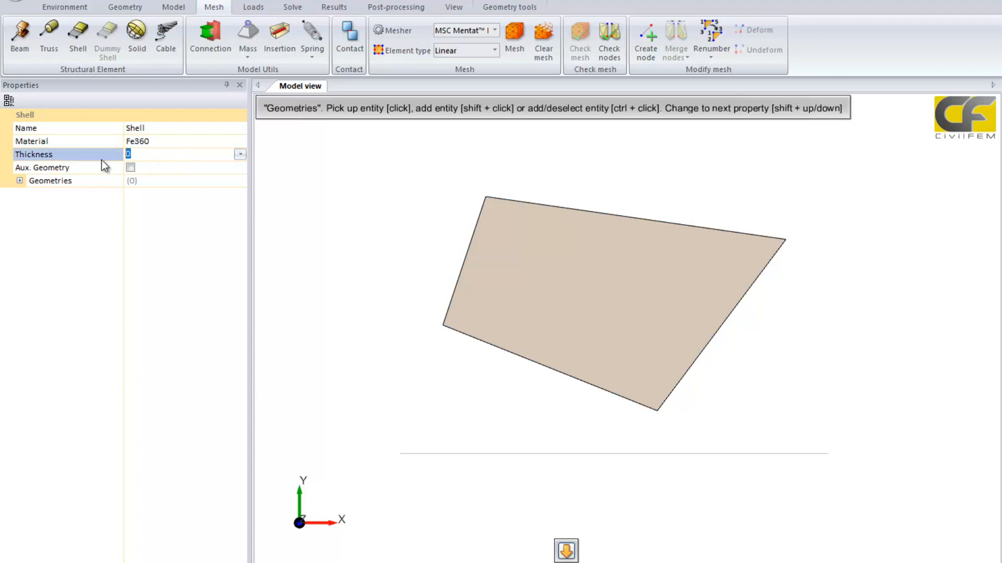
pyautogui.write('0.01')
pyautogui.click(568, 277)
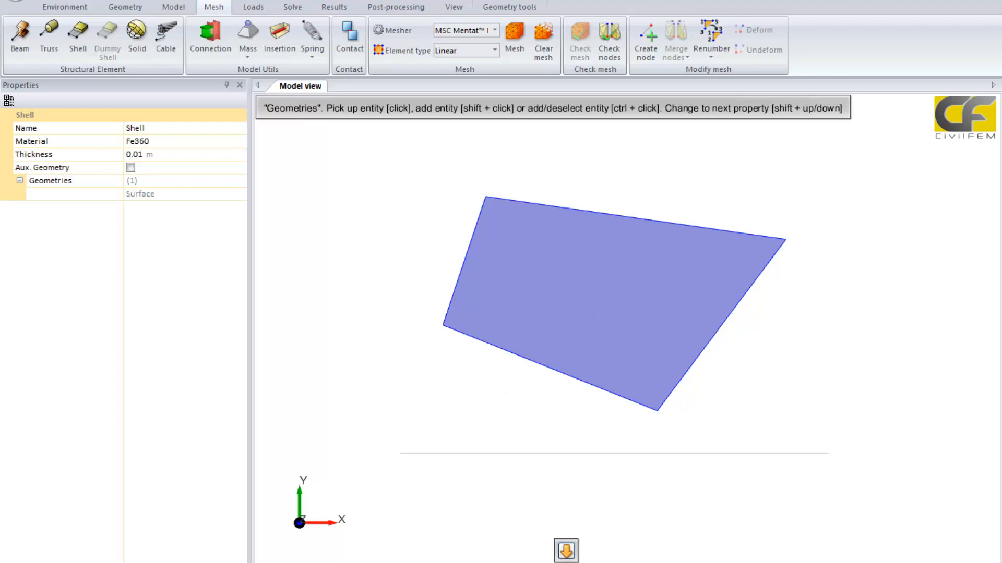
pyautogui.moveTo(453, 446); pyautogui.dragTo(449, 386, button='middle')
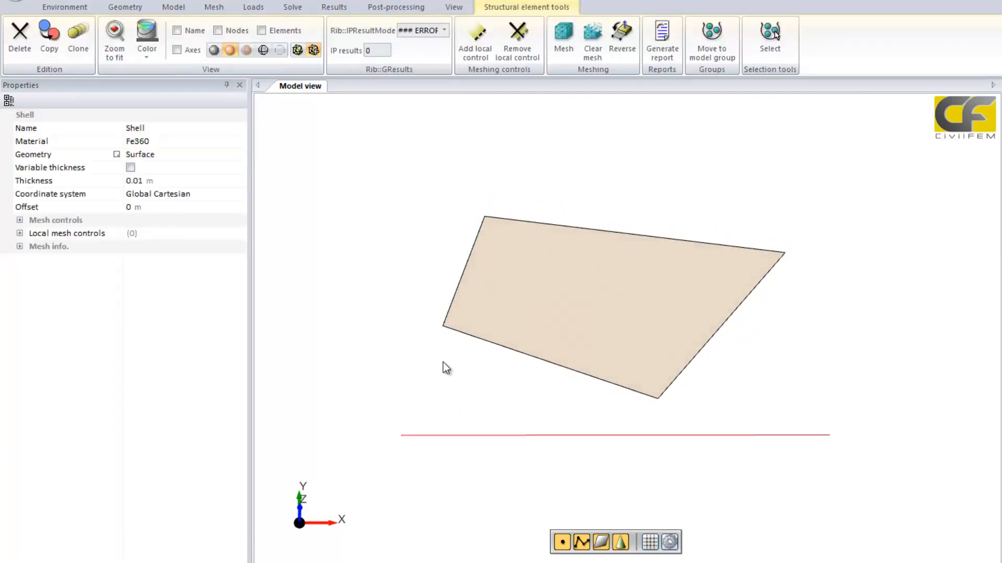
# - Expand the shell's mesh controls and parameters and review the available control types and element types, keeping Parasolid and Triangle
pyautogui.click(20, 221)
pyautogui.click(33, 247)
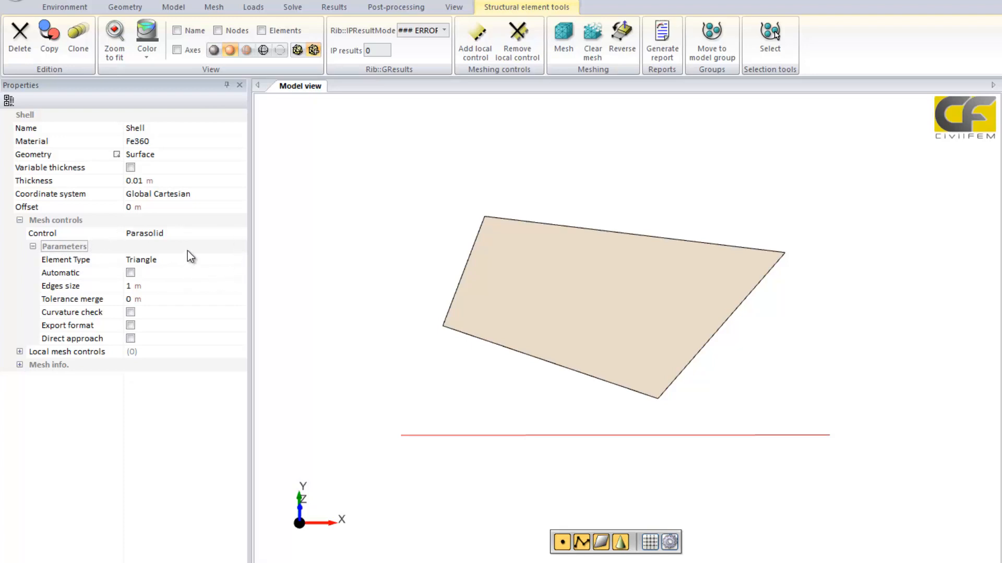
pyautogui.click(236, 235)
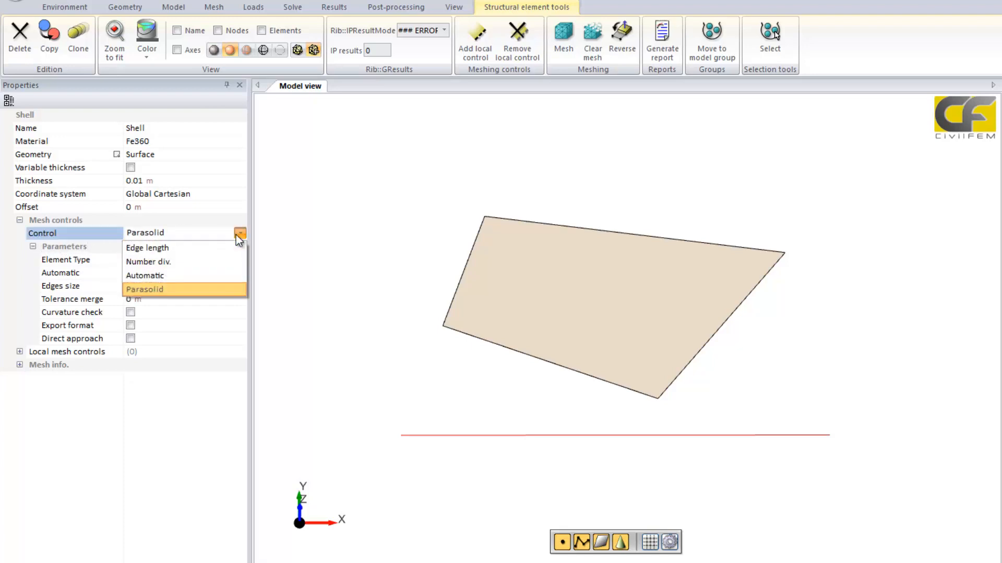
pyautogui.click(292, 227)
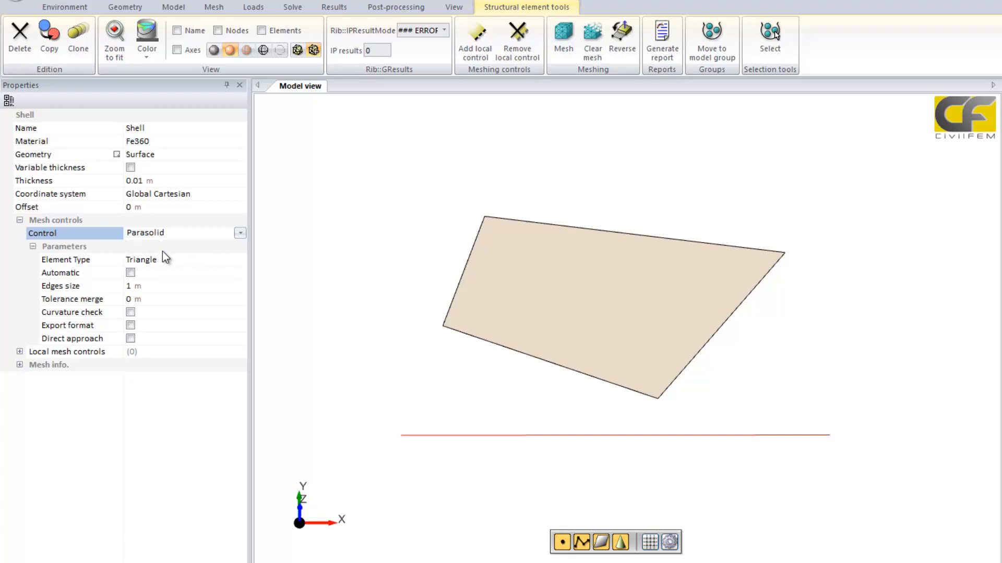
pyautogui.click(235, 262)
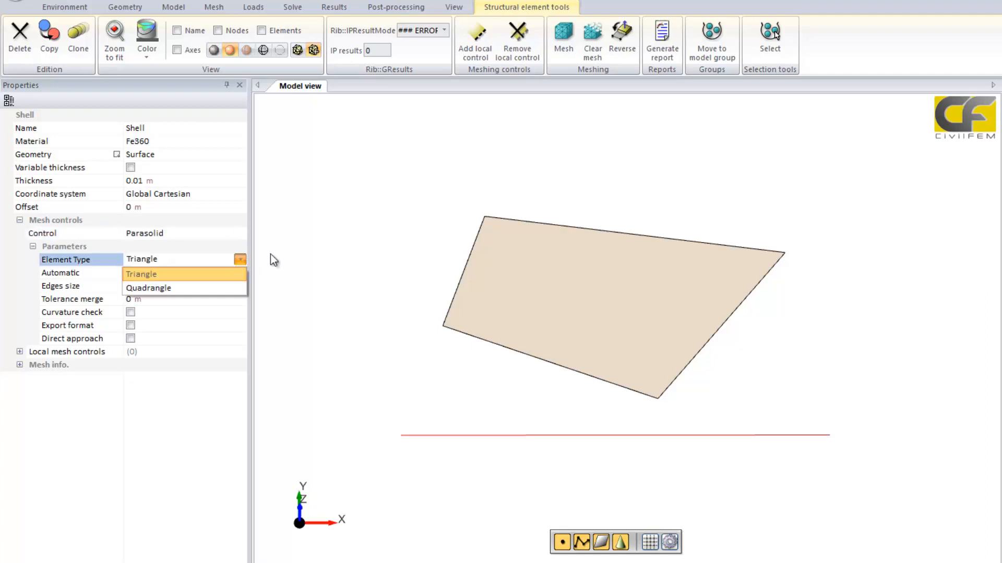
pyautogui.click(274, 255)
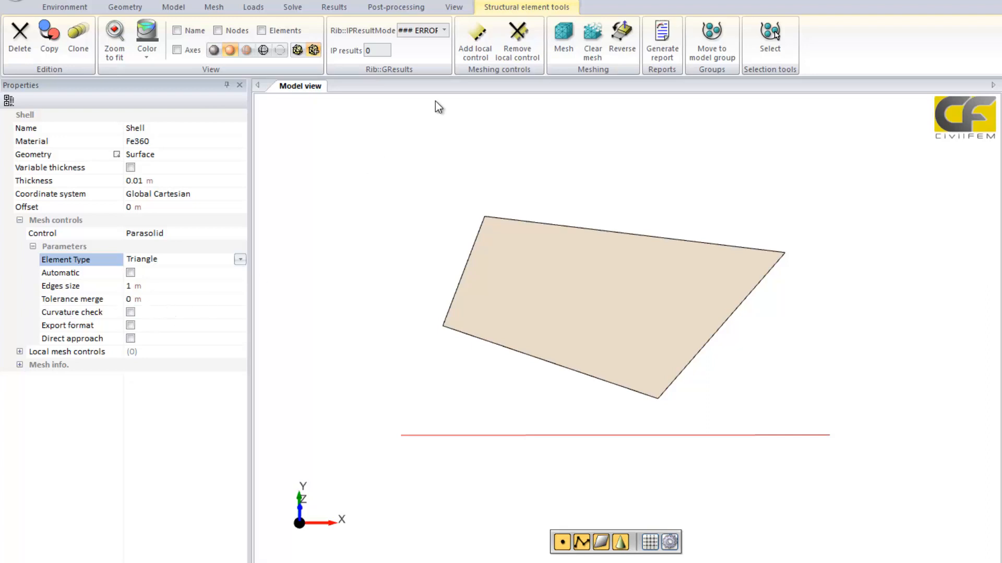
# - Mesh the shell with the current Parasolid triangle settings, saving the model first
pyautogui.click(559, 36)
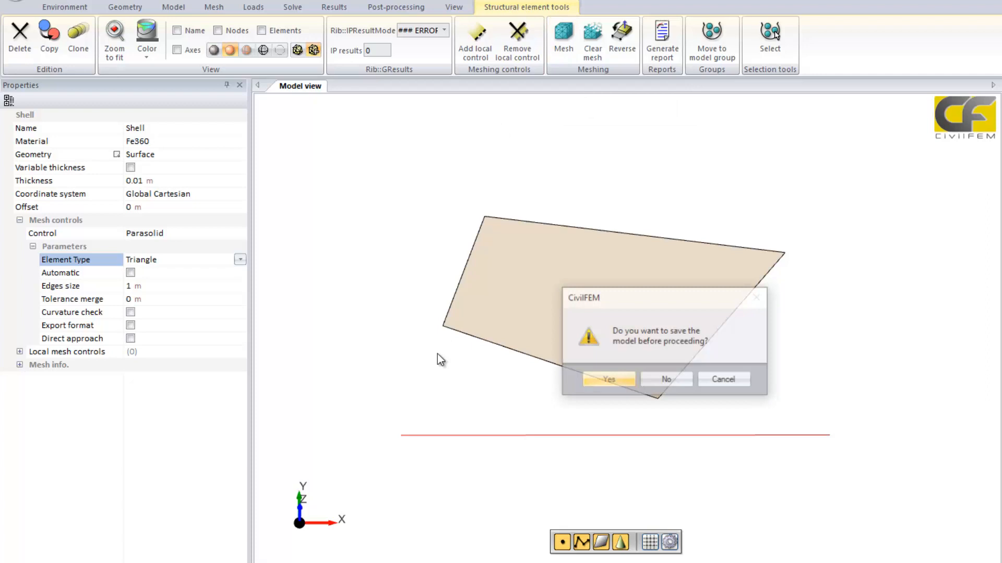
pyautogui.click(608, 380)
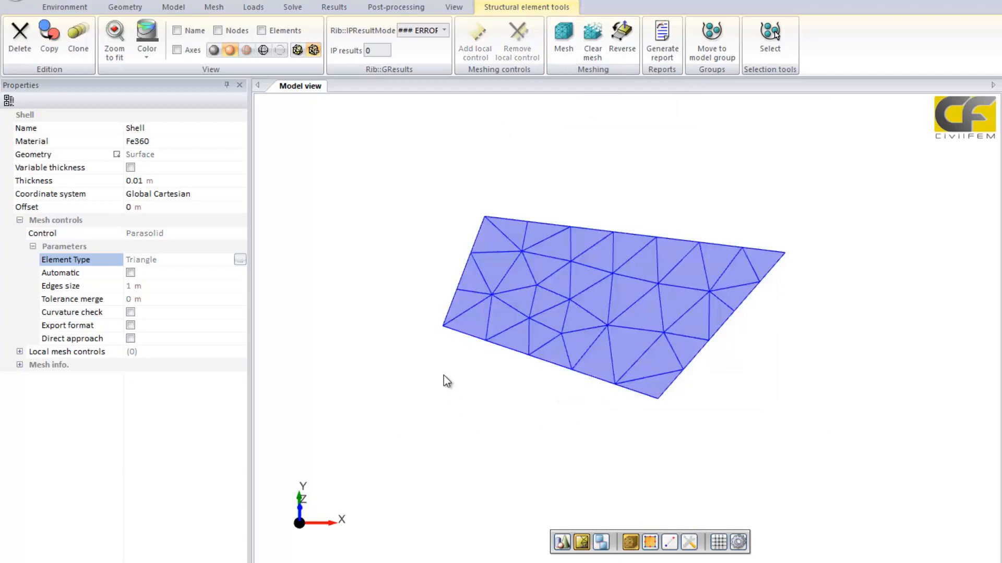
pyautogui.scroll(1, 599, 519)
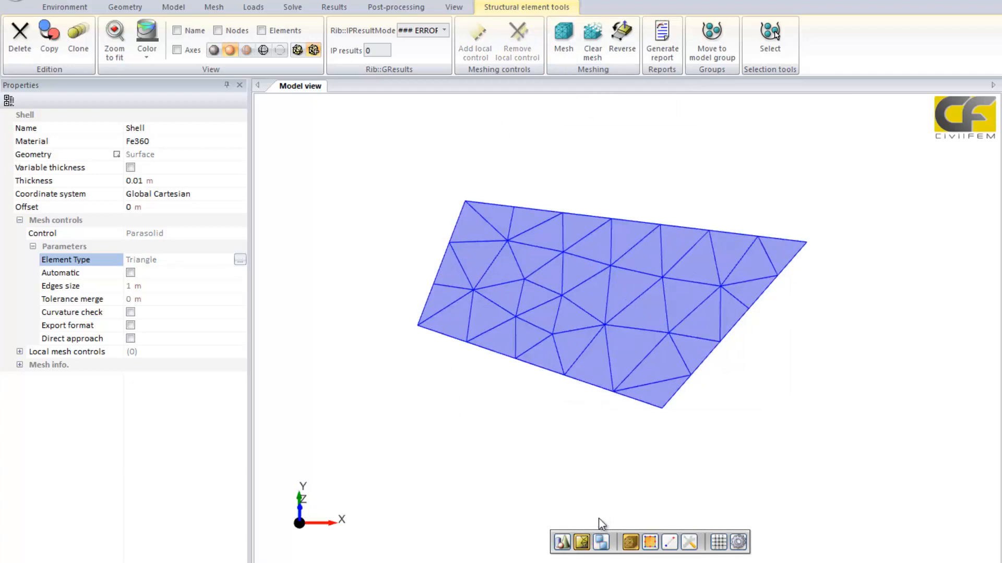
# - Switch to selecting individual mesh elements, inspect two triangles near the shell's lower edge, and list the second one's nodes
pyautogui.click(601, 543)
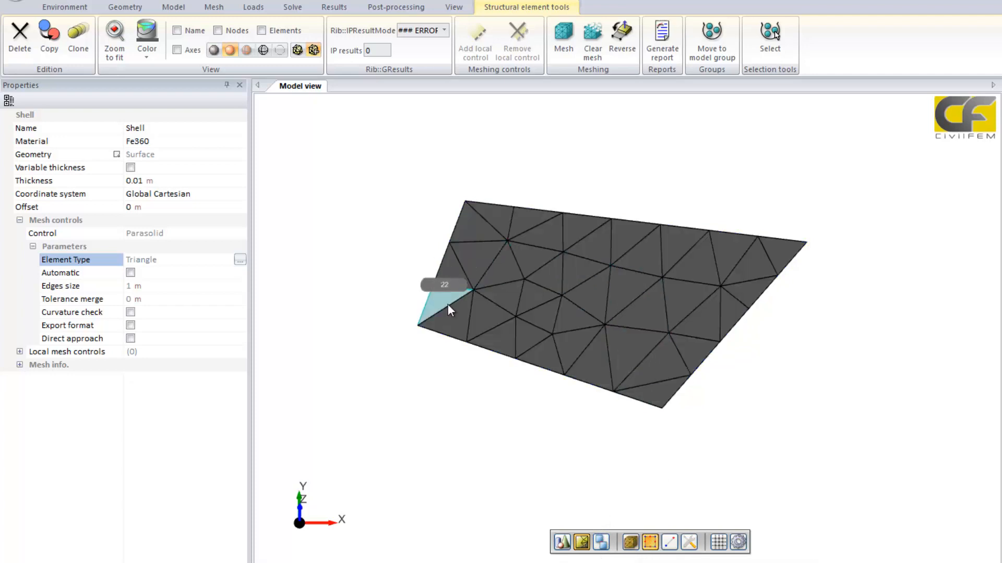
pyautogui.click(649, 368)
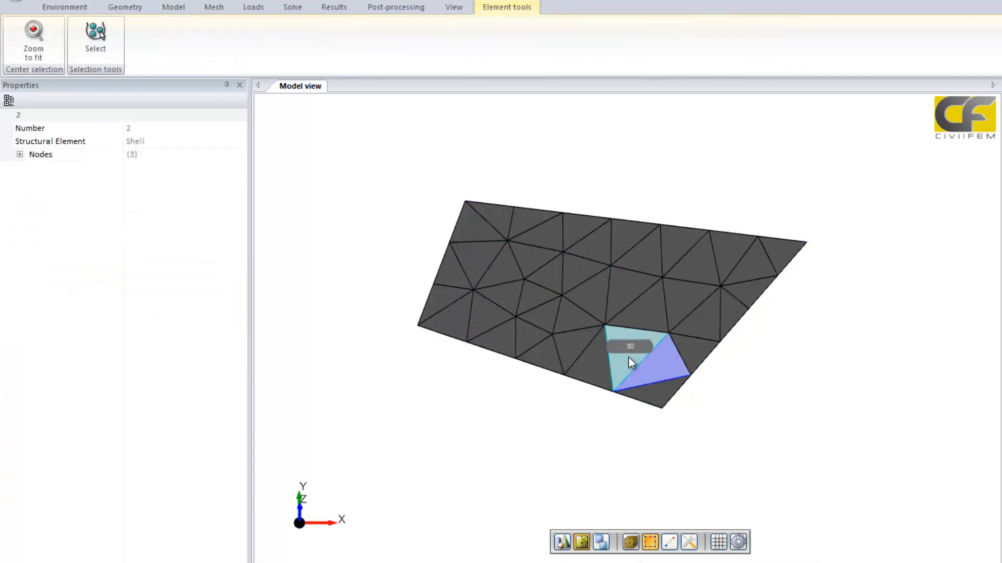
pyautogui.click(593, 352)
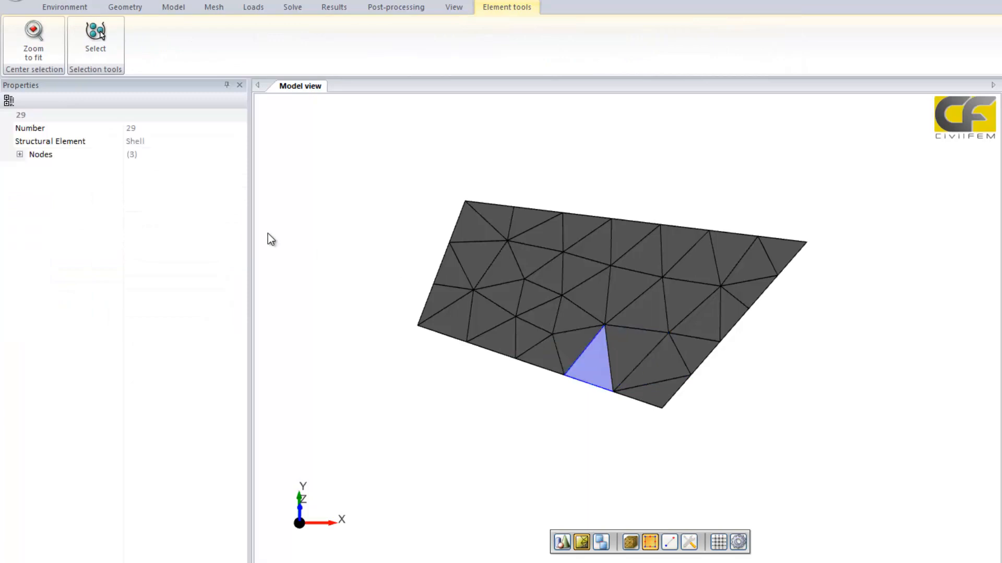
pyautogui.click(20, 155)
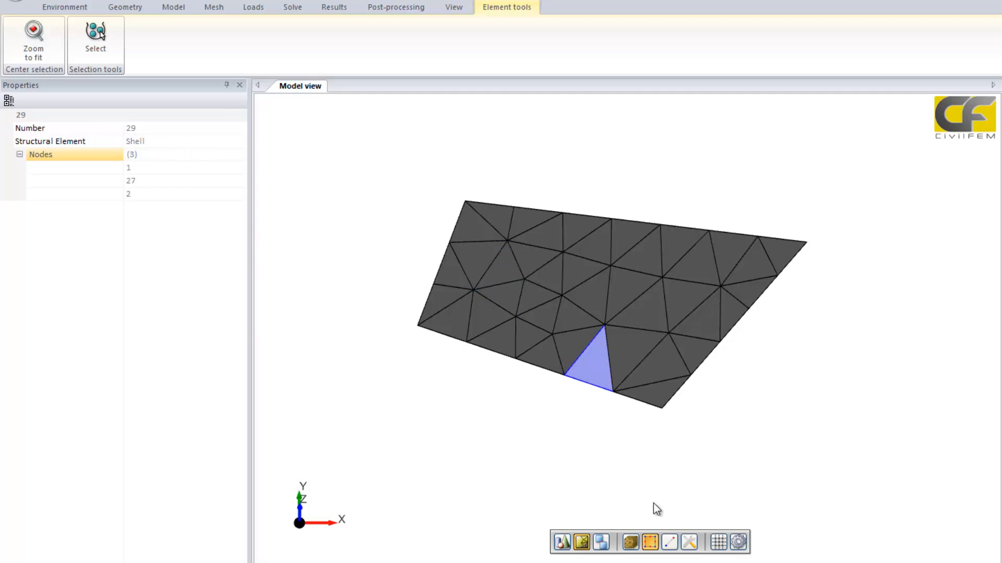
# - Switch to selecting individual mesh nodes and pick two nodes around the shell's lower-right corner
pyautogui.click(669, 543)
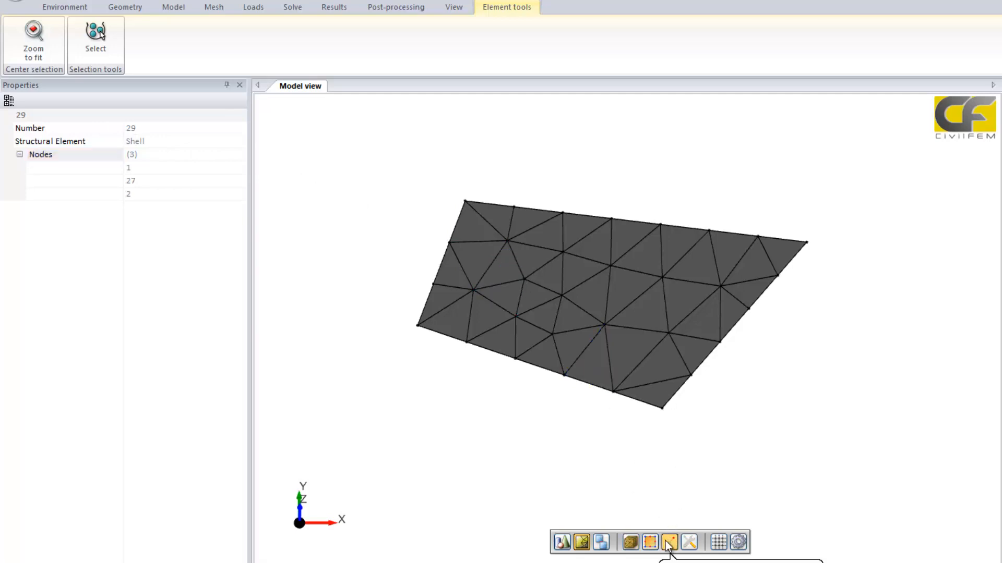
pyautogui.click(662, 407)
pyautogui.click(692, 372)
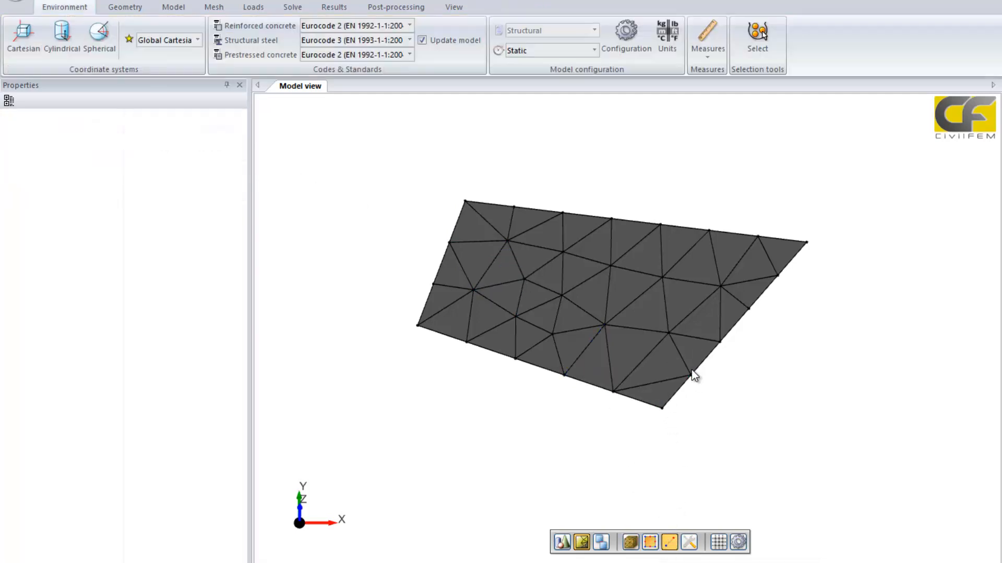
# - Switch back to selecting structural elements, display the shell with textured surface rendering, and reselect it
pyautogui.click(630, 542)
pyautogui.click(624, 314)
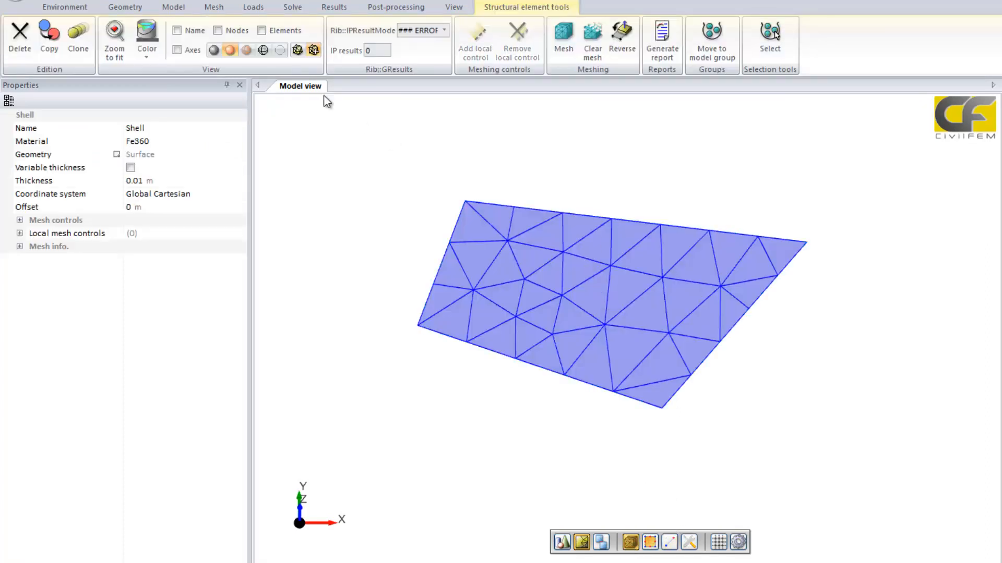
pyautogui.click(217, 56)
pyautogui.click(415, 224)
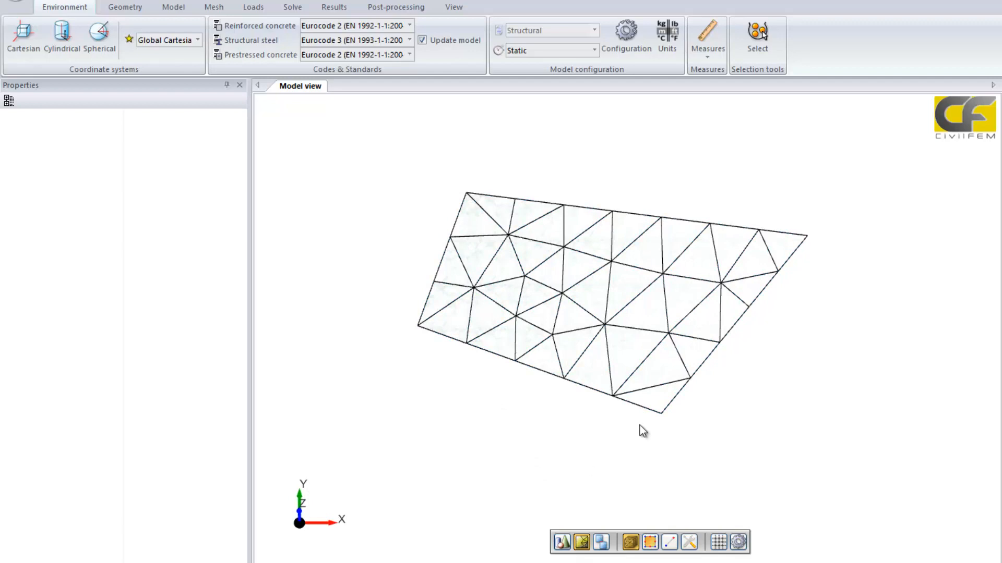
pyautogui.click(999, 404)
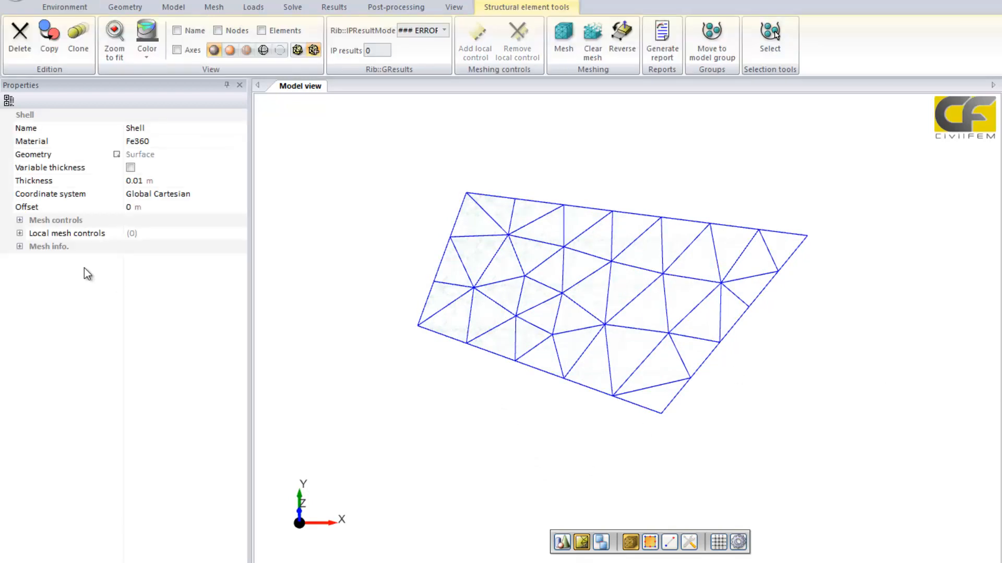
# - Clear the shell's mesh and remesh it with the Quadrangle element type, saving the model first
pyautogui.click(21, 220)
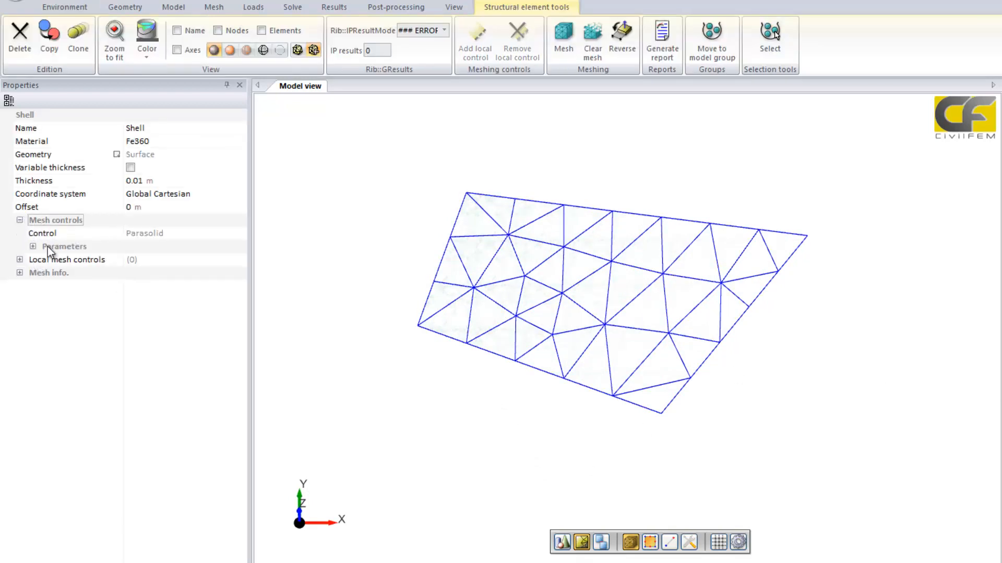
pyautogui.click(33, 246)
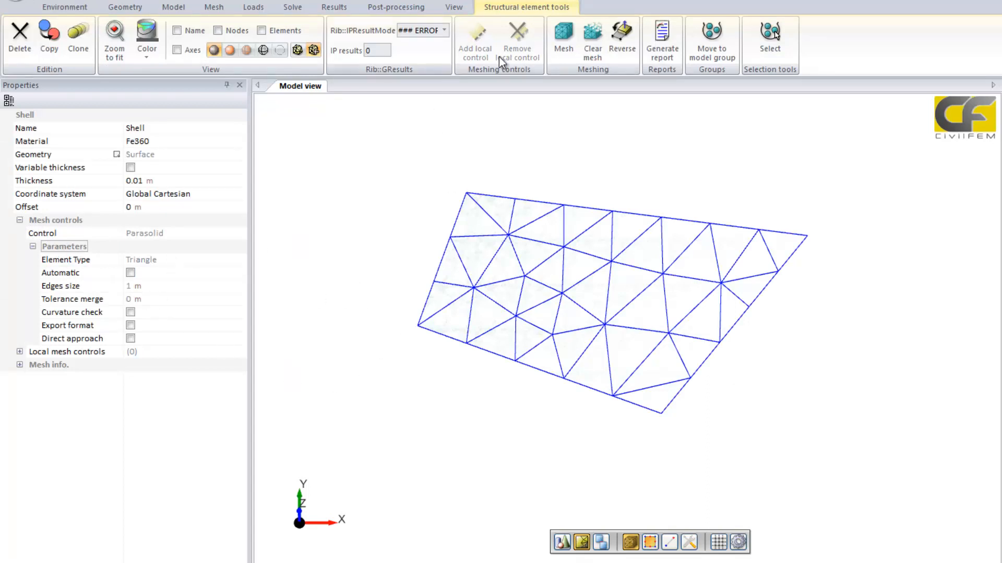
pyautogui.click(593, 37)
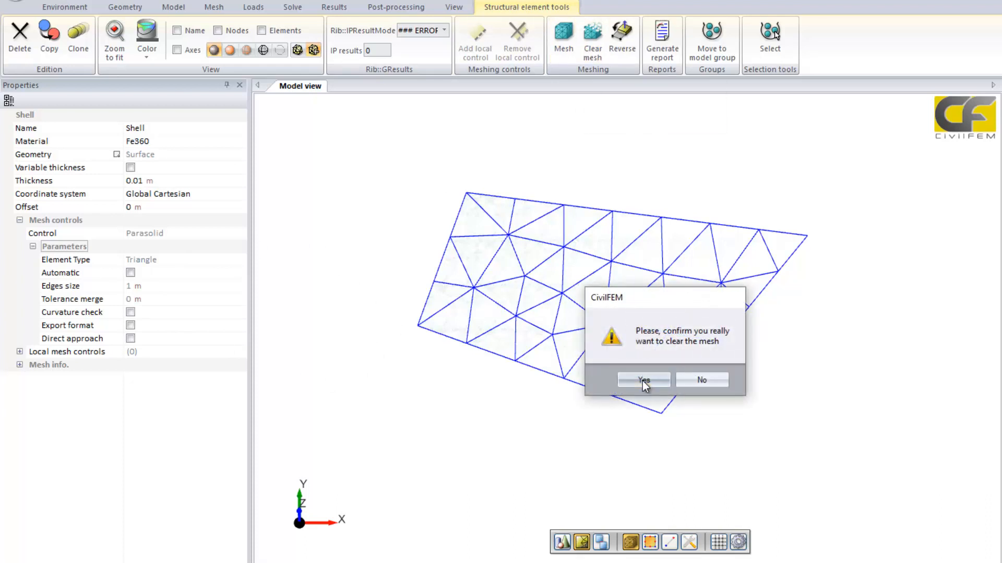
pyautogui.click(643, 381)
pyautogui.click(220, 261)
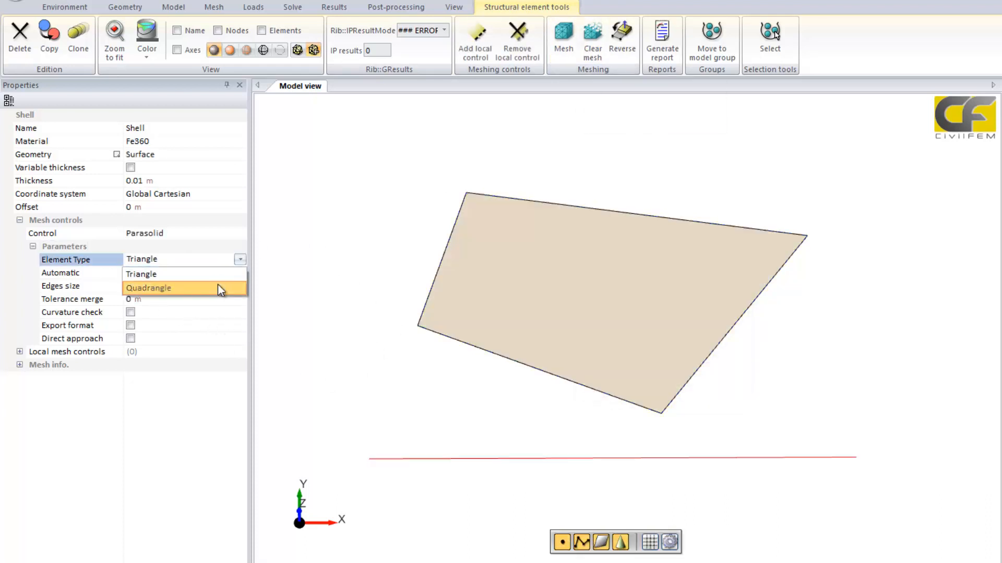
pyautogui.click(217, 284)
pyautogui.click(557, 49)
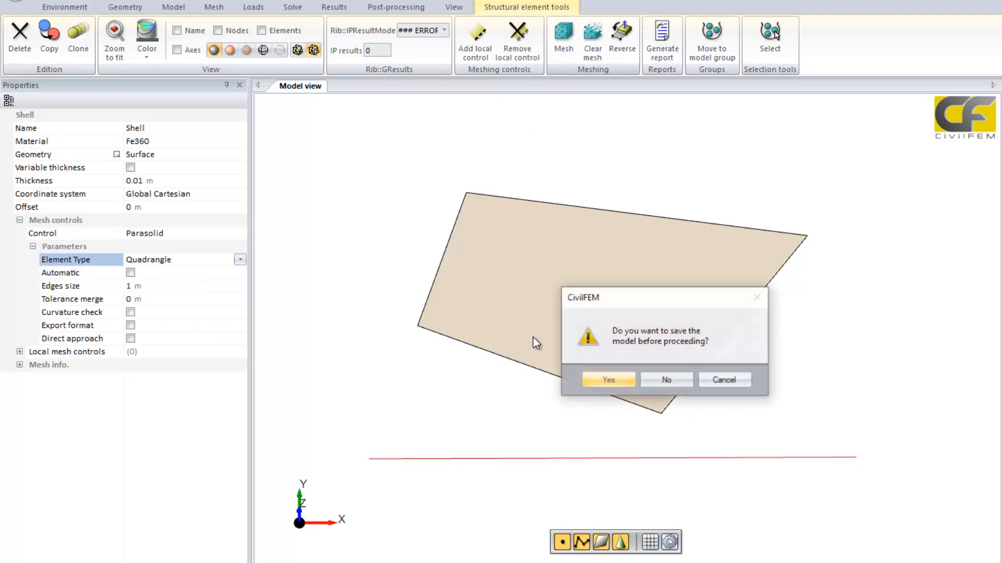
pyautogui.click(597, 379)
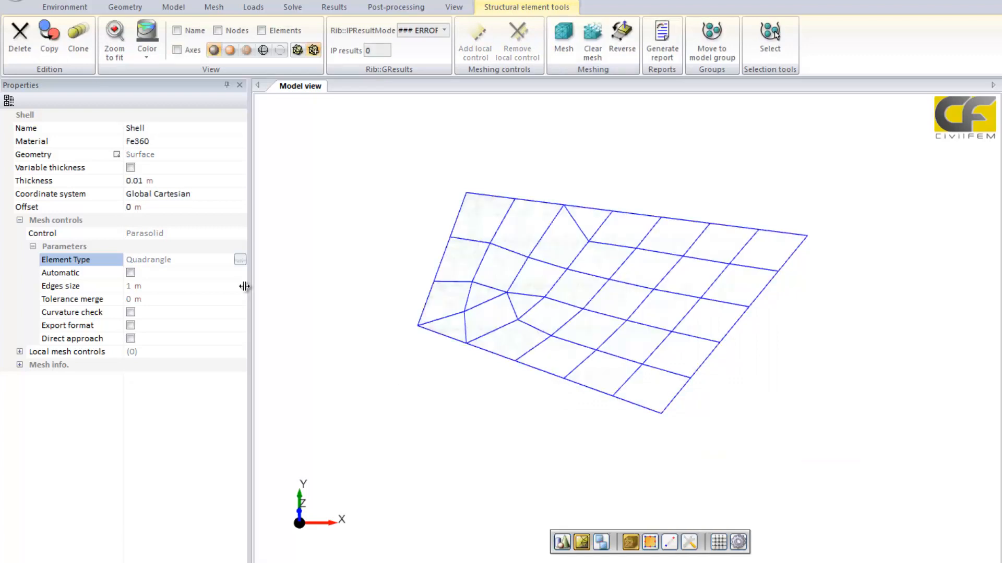
# - Clear the quadrangle mesh and add a local mesh control on the shell's short left edge
pyautogui.click(584, 46)
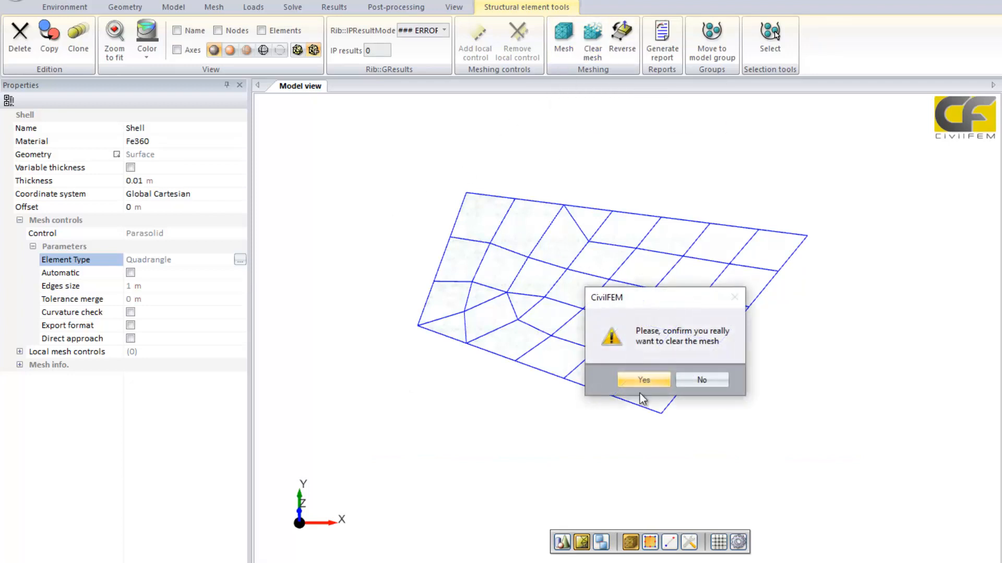
pyautogui.click(641, 380)
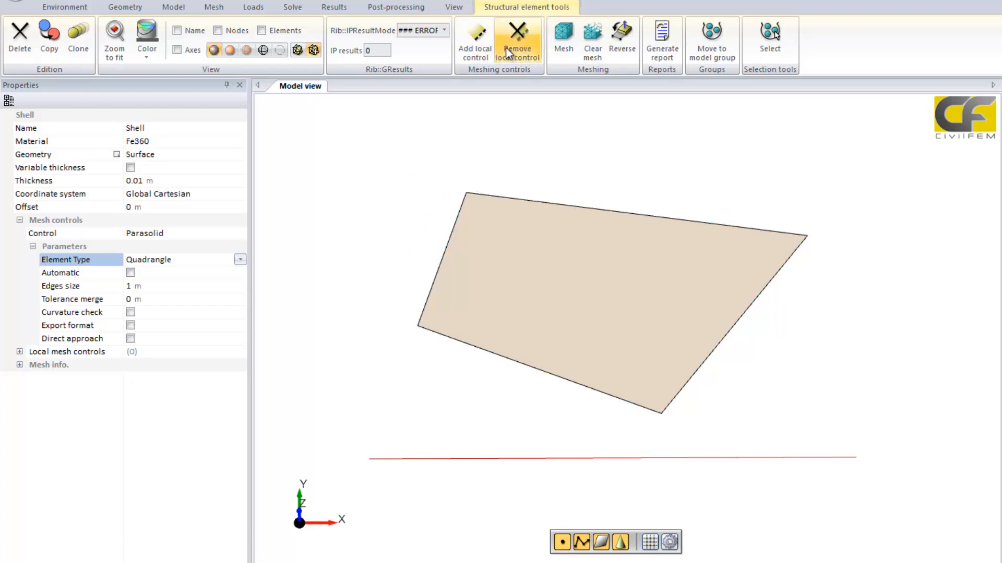
pyautogui.click(479, 51)
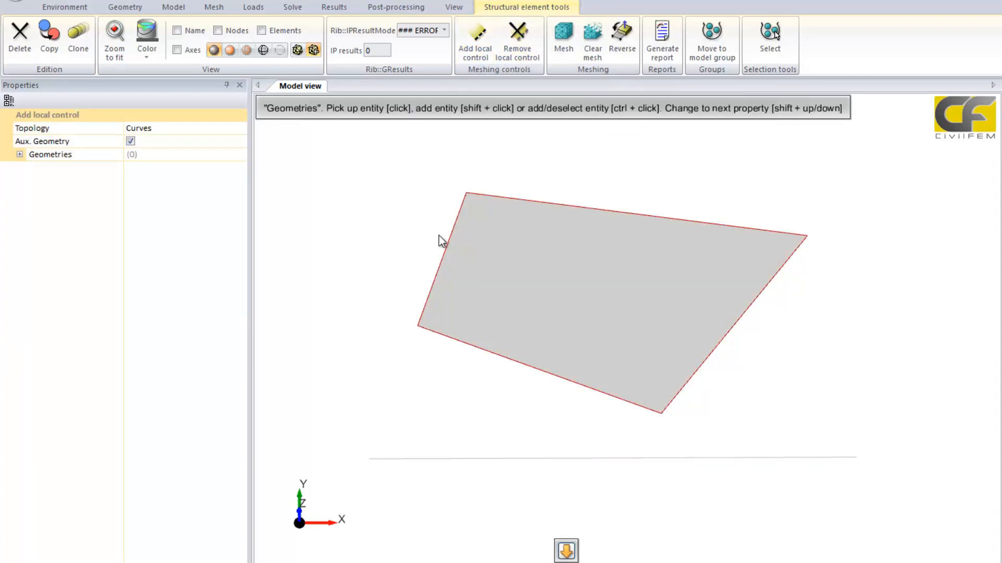
pyautogui.click(448, 240)
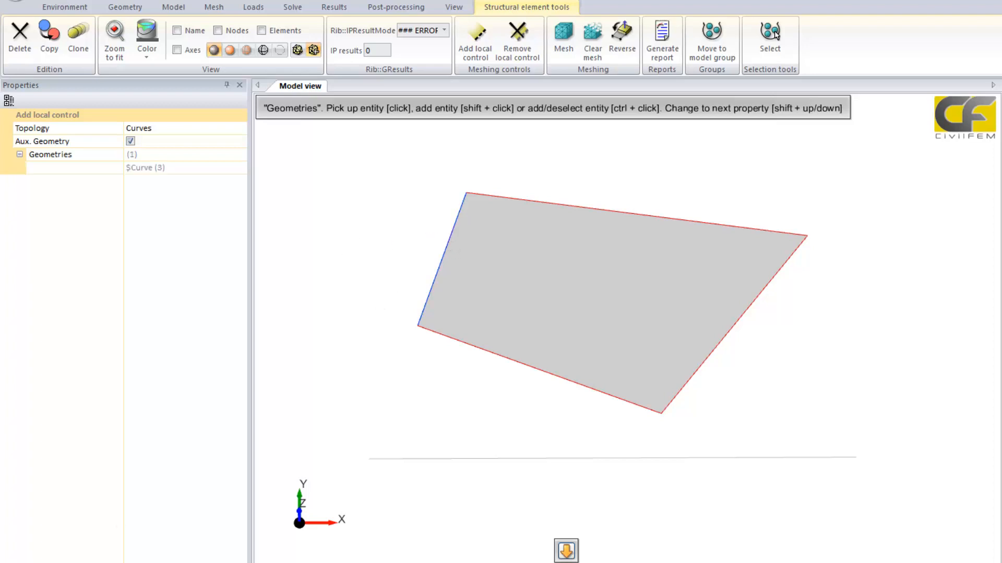
pyautogui.click(84, 562)
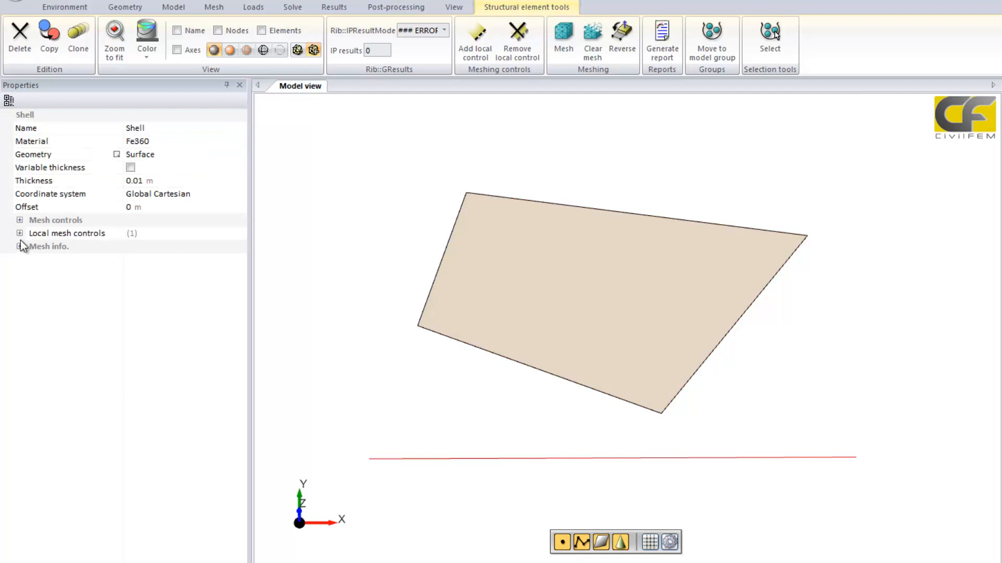
# - Keep the edge's local control at Uniform, Number and 10, and mesh the shell, saving the model first
pyautogui.click(20, 233)
pyautogui.click(46, 273)
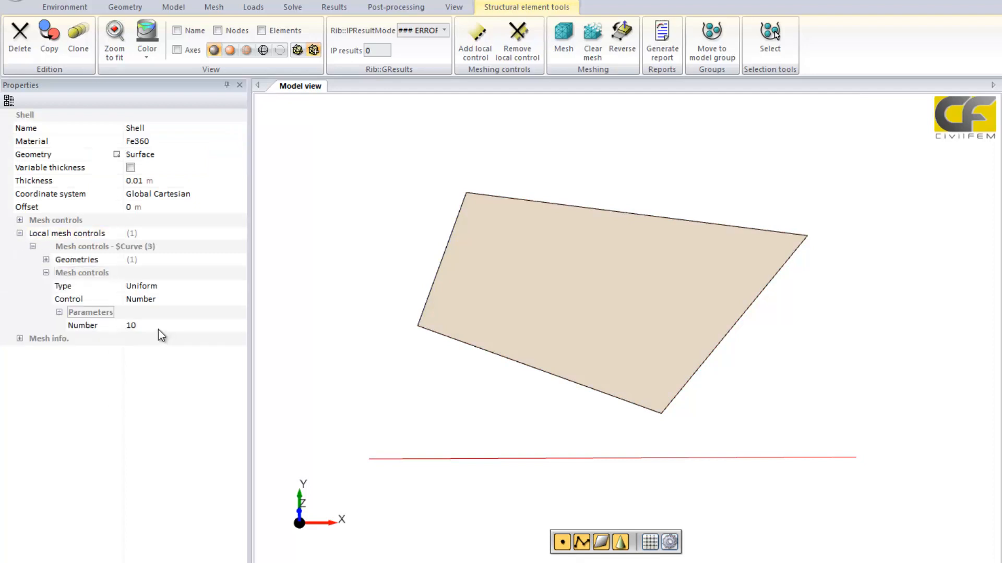
pyautogui.click(192, 299)
pyautogui.click(191, 301)
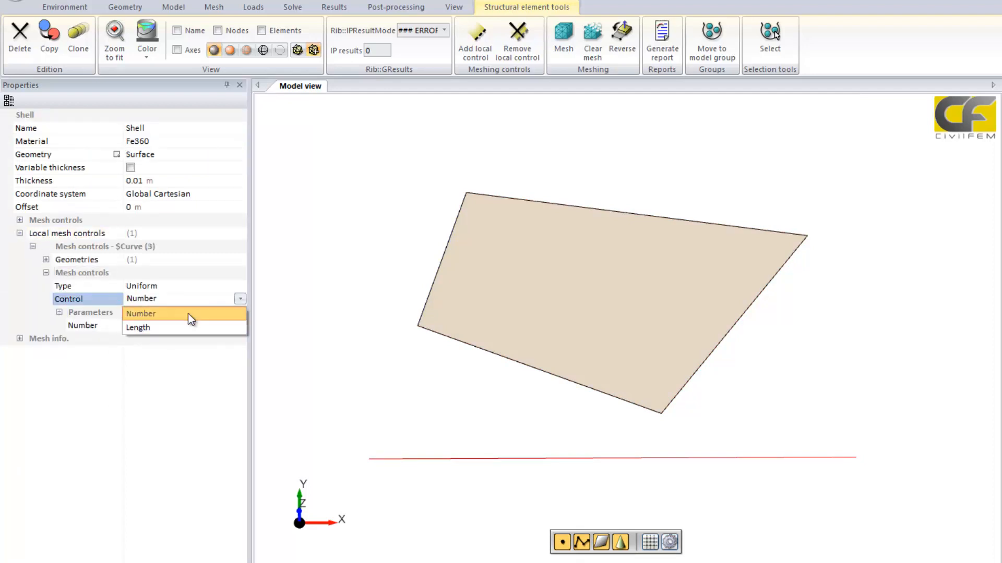
pyautogui.click(290, 276)
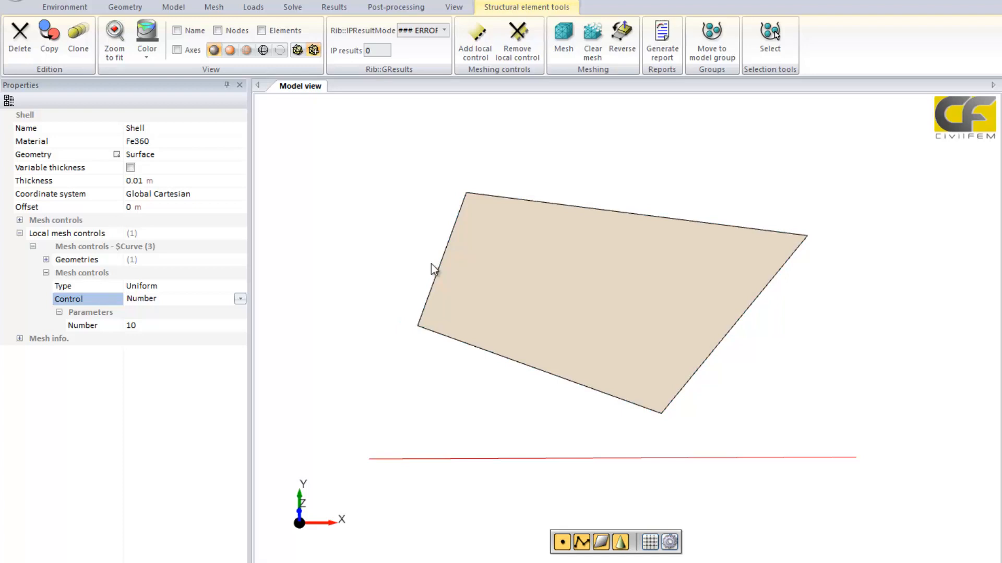
pyautogui.click(563, 37)
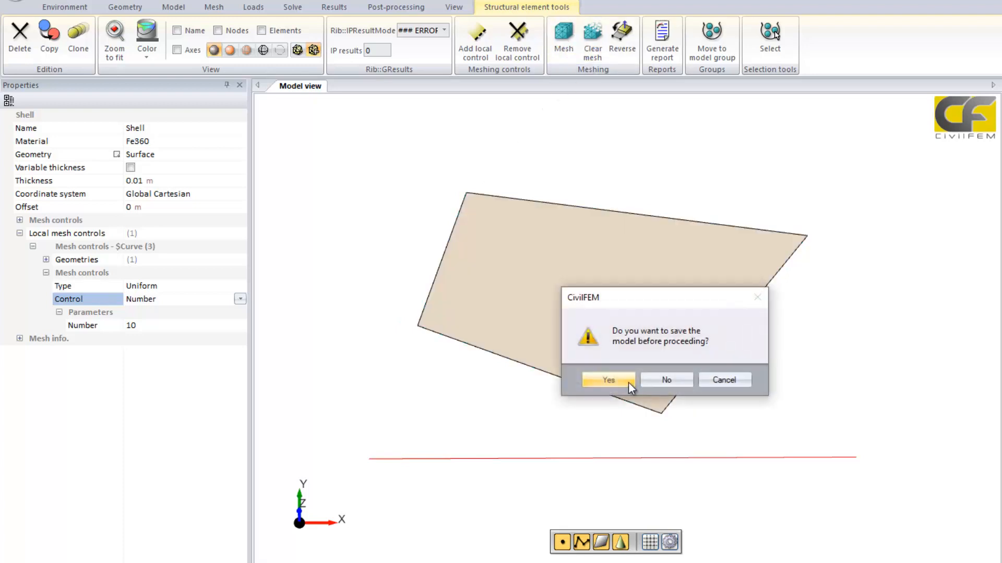
pyautogui.click(626, 385)
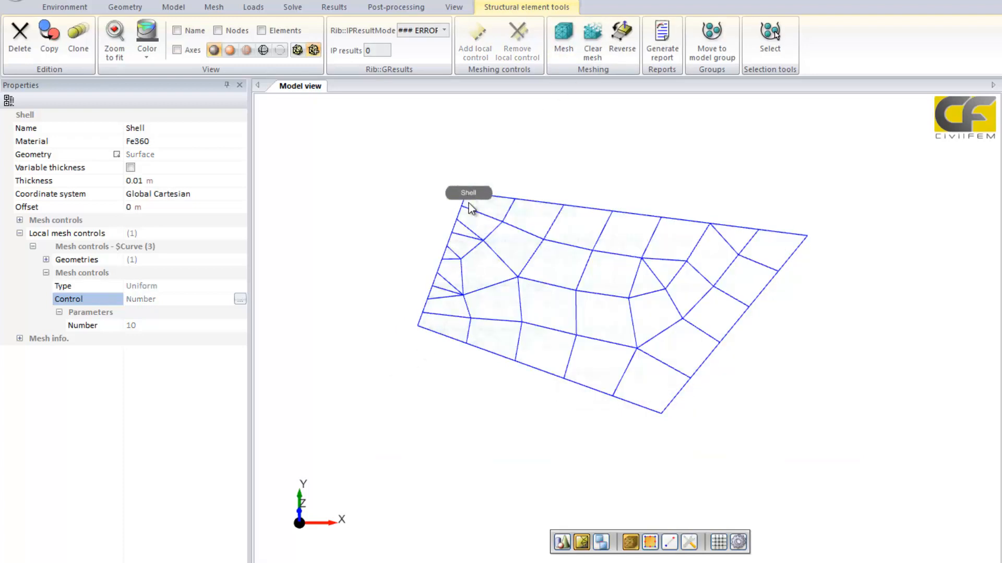
# - Clear the shell's mesh and remesh it with the Triangle element type, saving the model first
pyautogui.click(592, 49)
pyautogui.click(643, 382)
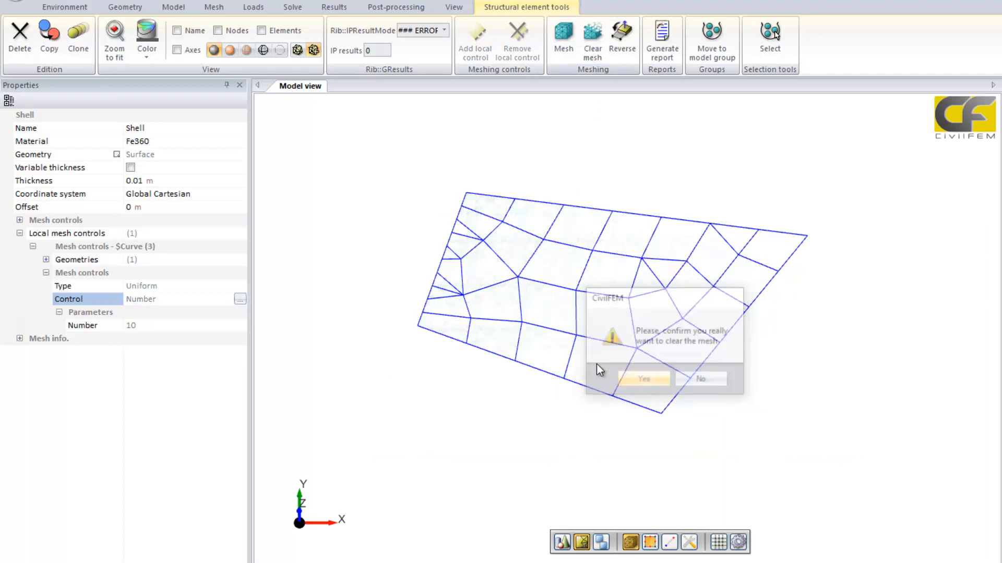
pyautogui.click(198, 265)
pyautogui.click(198, 264)
pyautogui.click(197, 275)
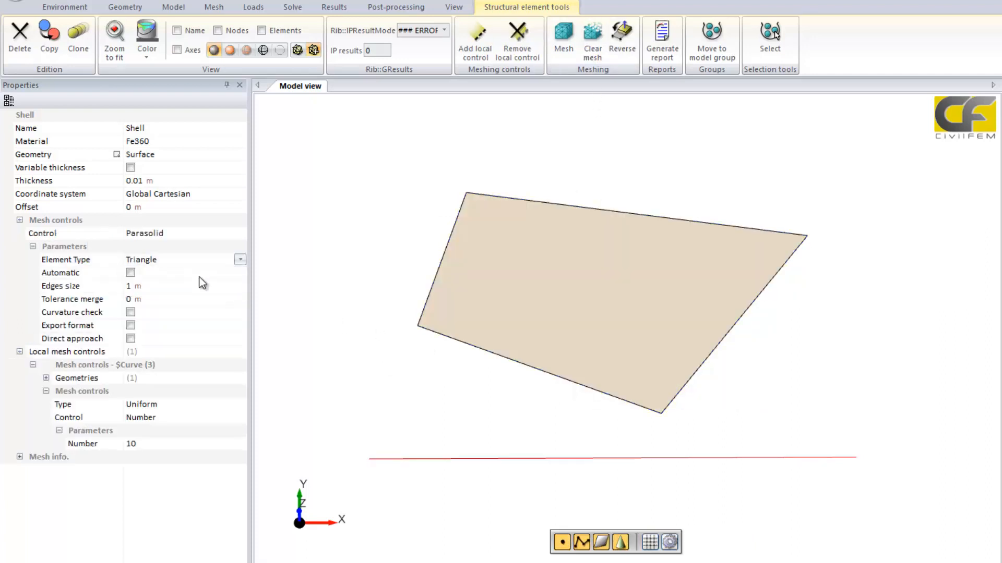
pyautogui.click(568, 40)
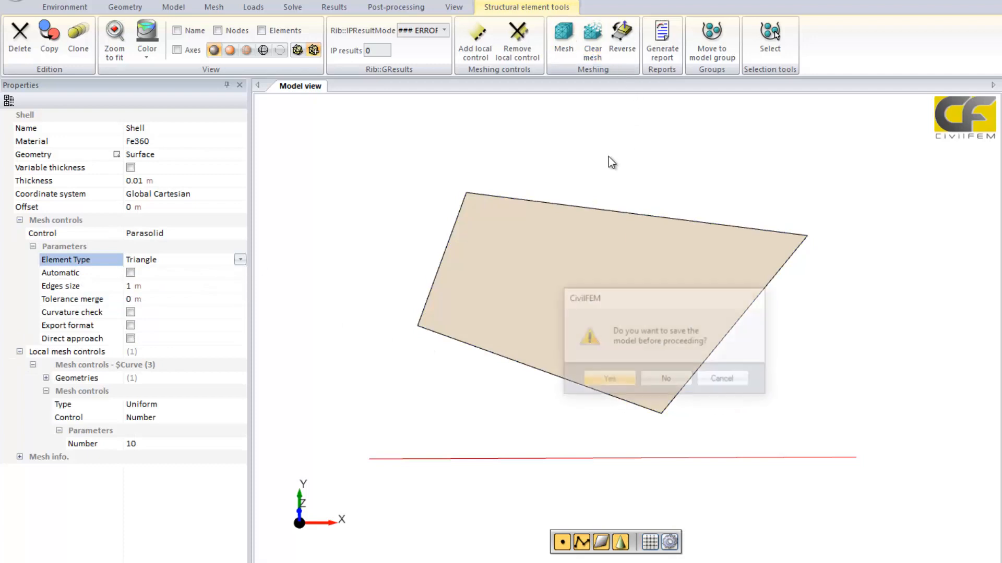
pyautogui.click(609, 380)
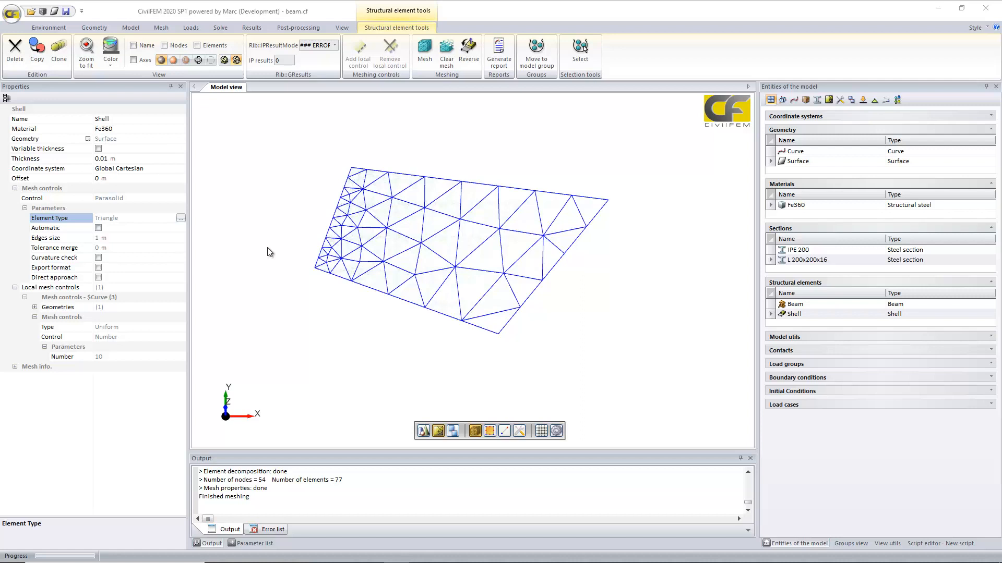
# - Clear the mesh of the entire model and select the Shell structural element
pyautogui.click(162, 28)
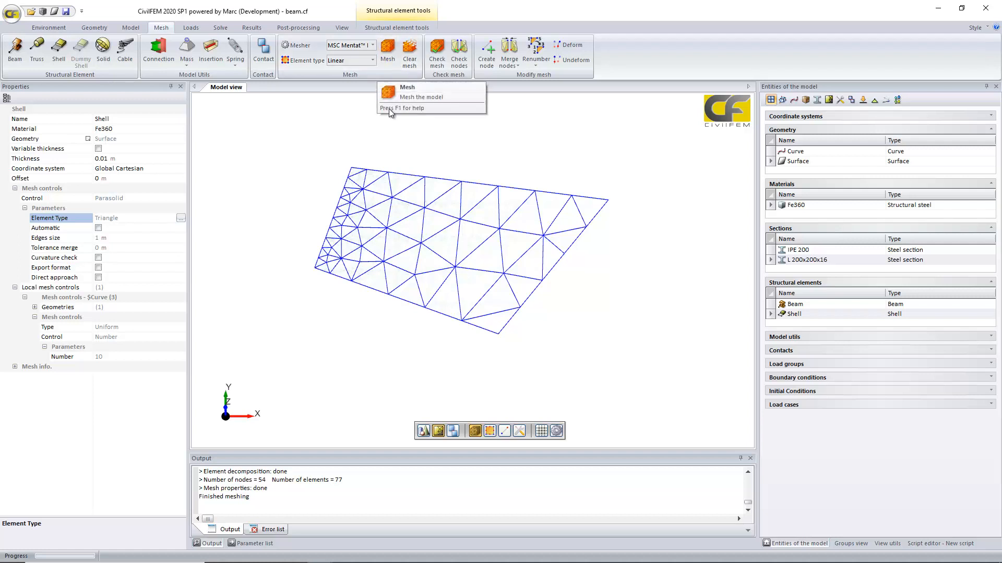
pyautogui.click(411, 62)
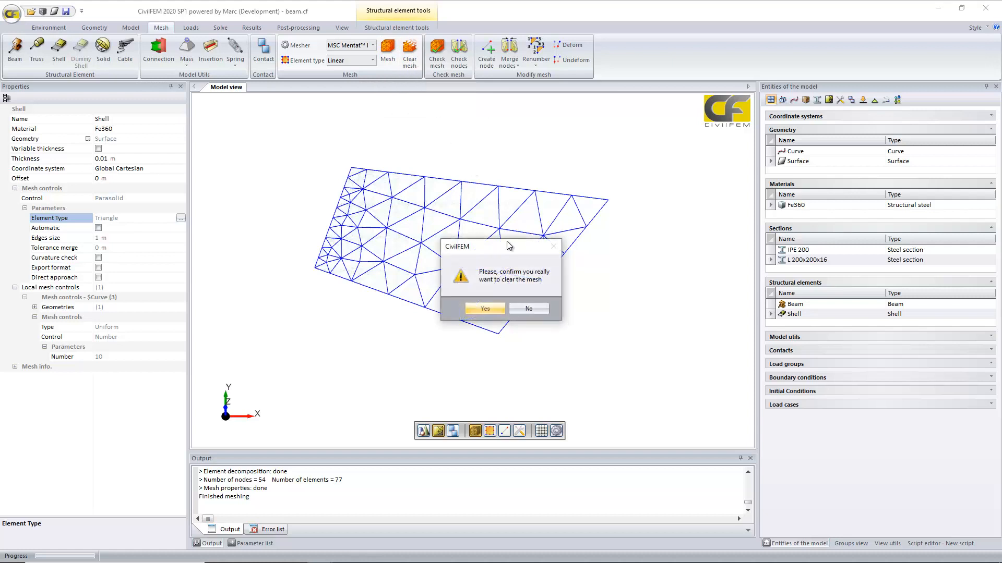
pyautogui.click(486, 309)
pyautogui.click(811, 306)
pyautogui.click(807, 312)
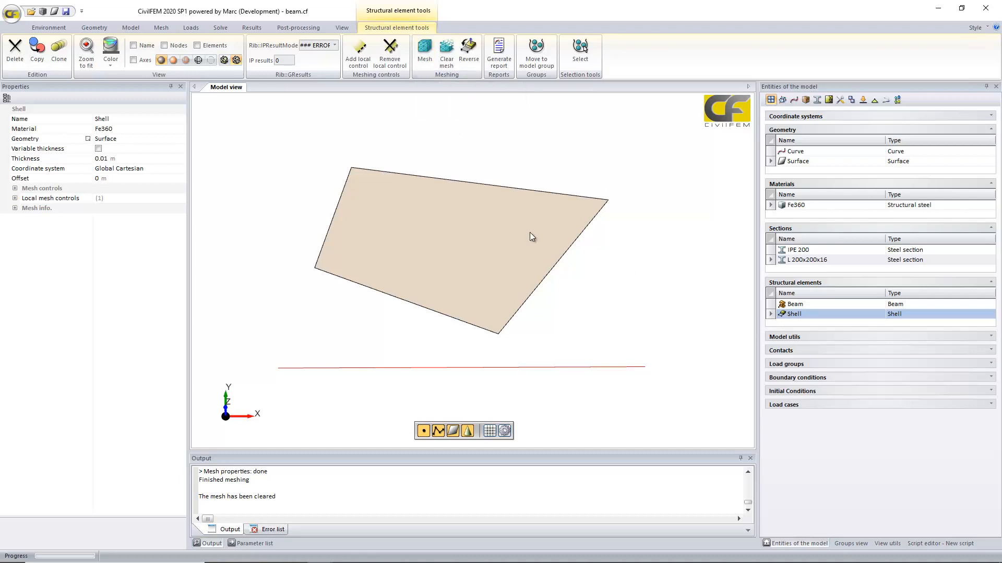
# - Mesh the whole model with beam and shell, saving it first, and clear the selected shell's mesh
pyautogui.click(161, 28)
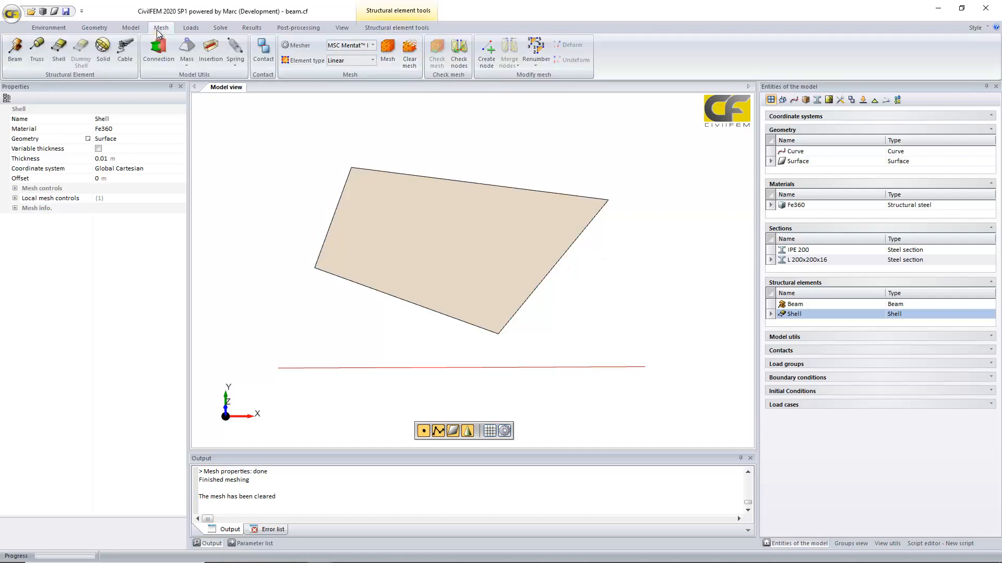
pyautogui.click(387, 48)
pyautogui.click(462, 308)
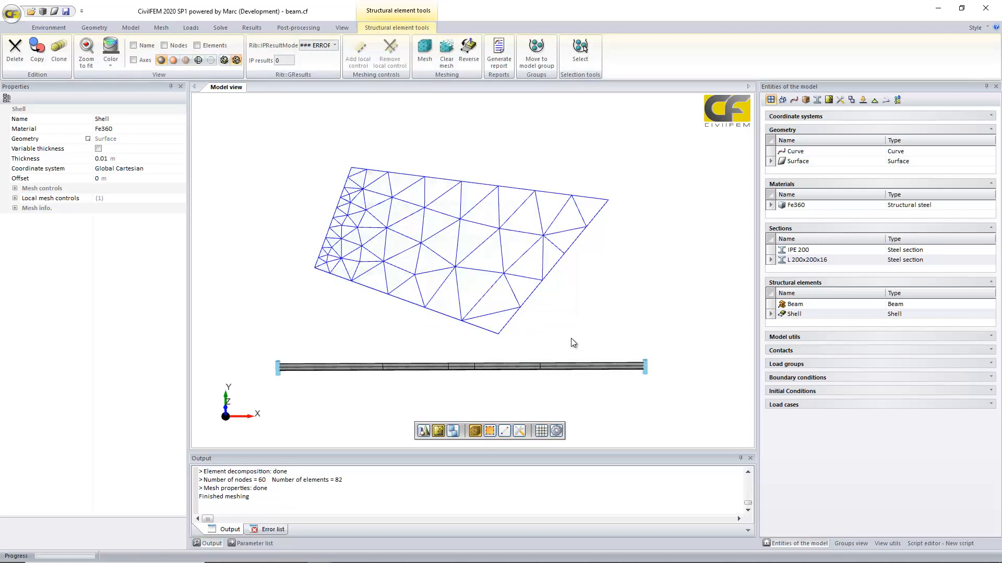
pyautogui.moveTo(565, 271); pyautogui.dragTo(584, 287, button='middle')
pyautogui.scroll(2, 609, 290)
pyautogui.click(440, 54)
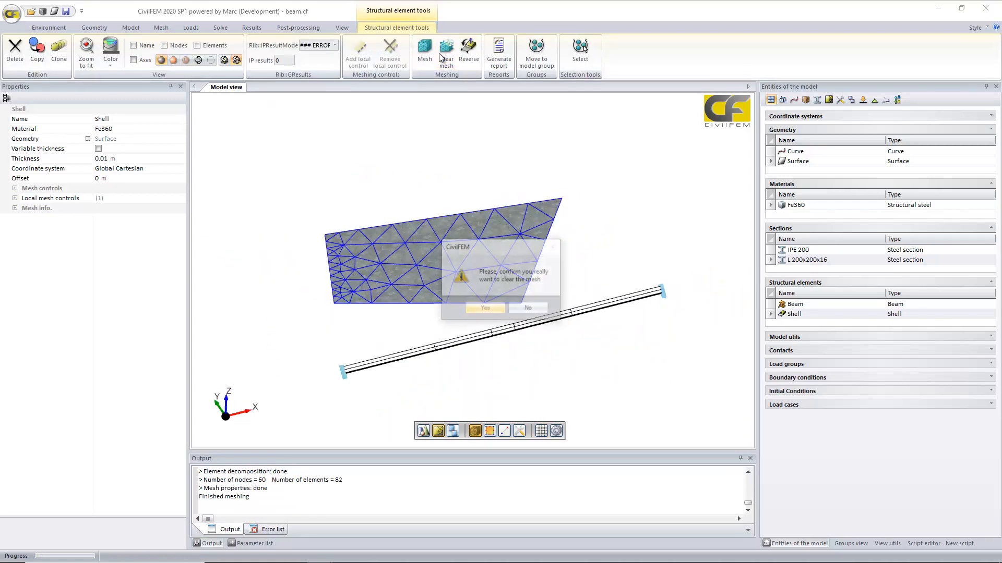
pyautogui.click(489, 309)
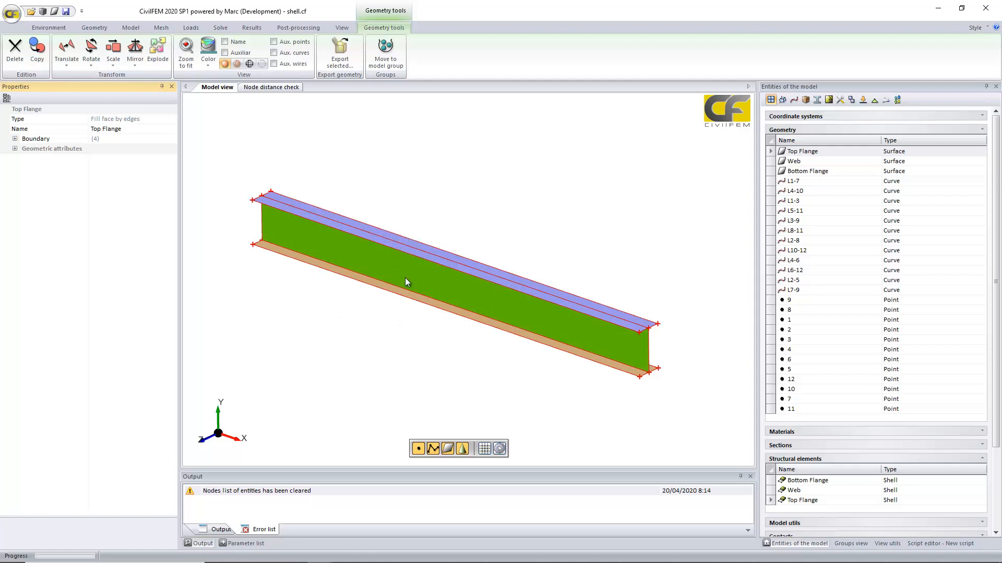
pyautogui.moveTo(405, 278); pyautogui.dragTo(396, 324, button='middle')
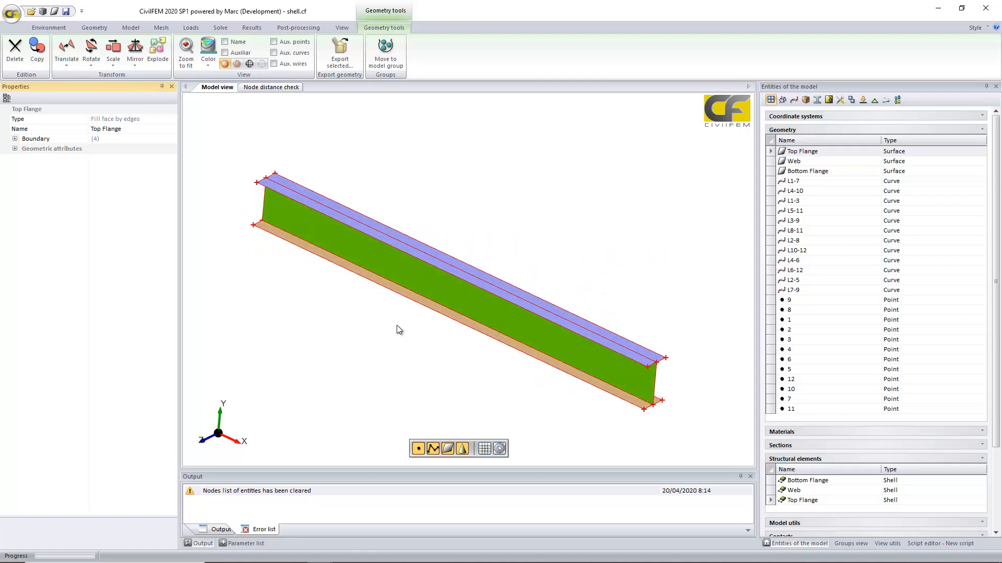
pyautogui.moveTo(362, 159); pyautogui.dragTo(361, 164, button='middle')
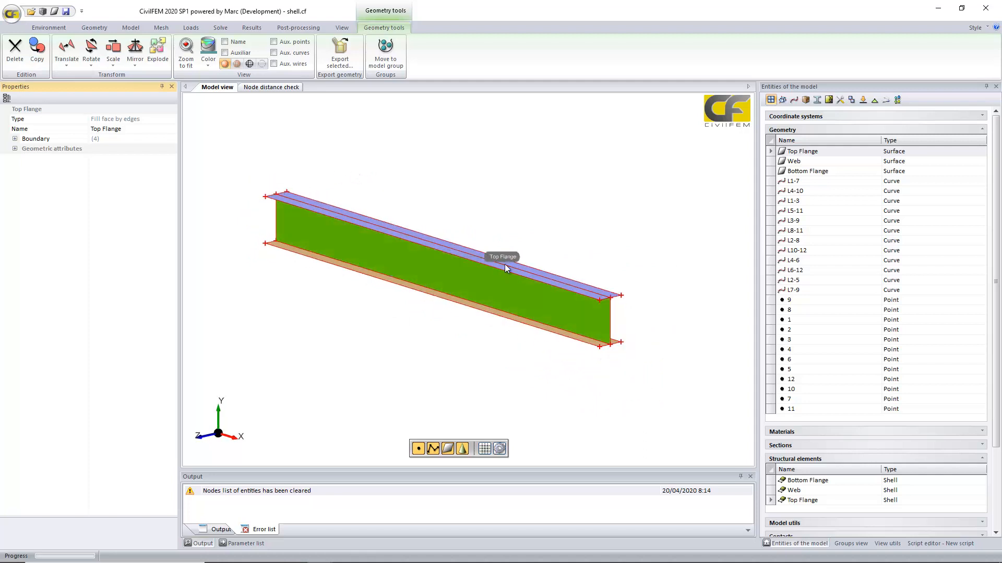
pyautogui.moveTo(506, 268); pyautogui.dragTo(299, 190, button='middle')
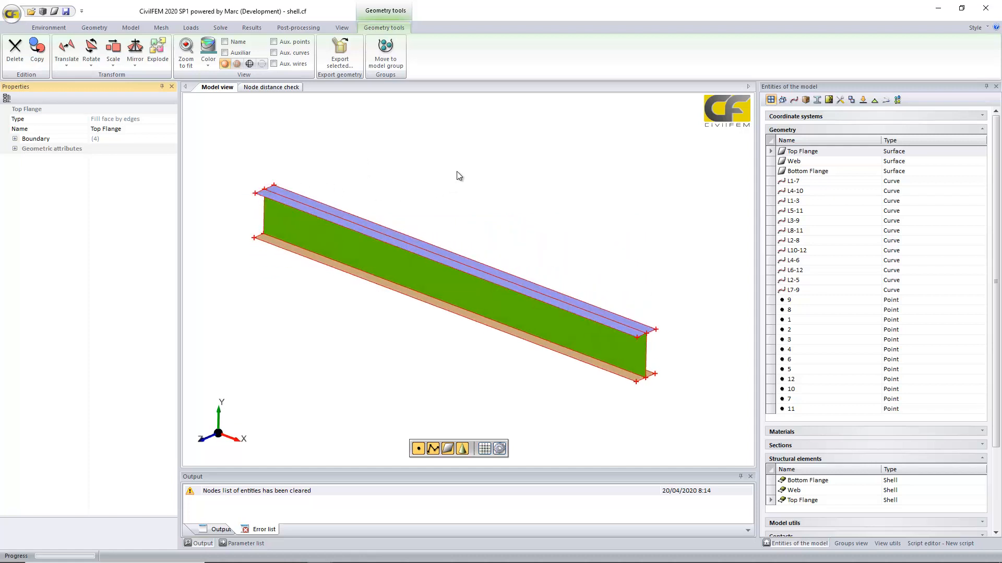
# - Review the properties of the I-beam's Bottom Flange, Web and Top Flange shells, and filter the entities list to structural elements
pyautogui.moveTo(458, 174); pyautogui.dragTo(315, 310, button='middle')
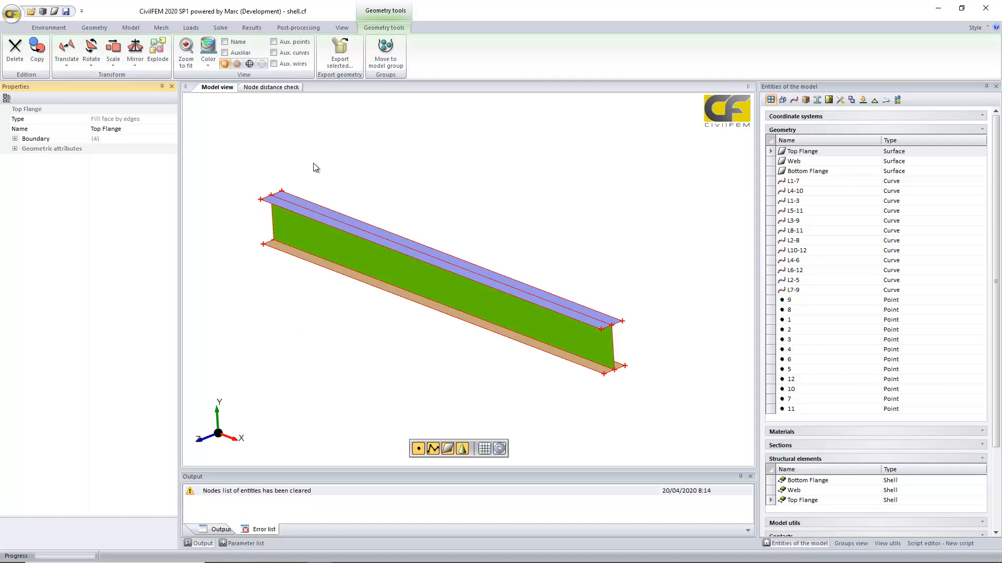
pyautogui.moveTo(282, 208); pyautogui.dragTo(255, 197, button='middle')
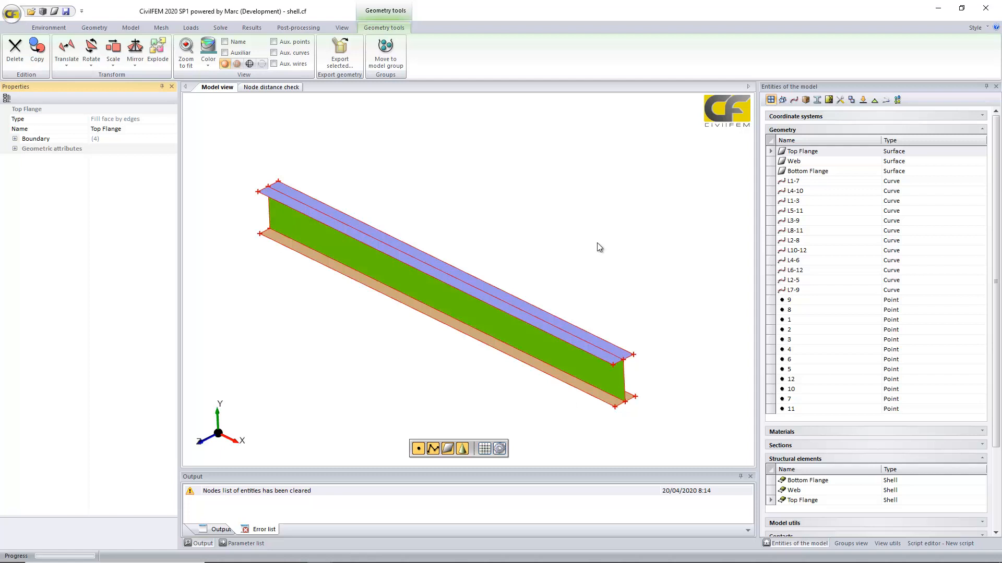
pyautogui.moveTo(597, 244); pyautogui.dragTo(607, 231, button='middle')
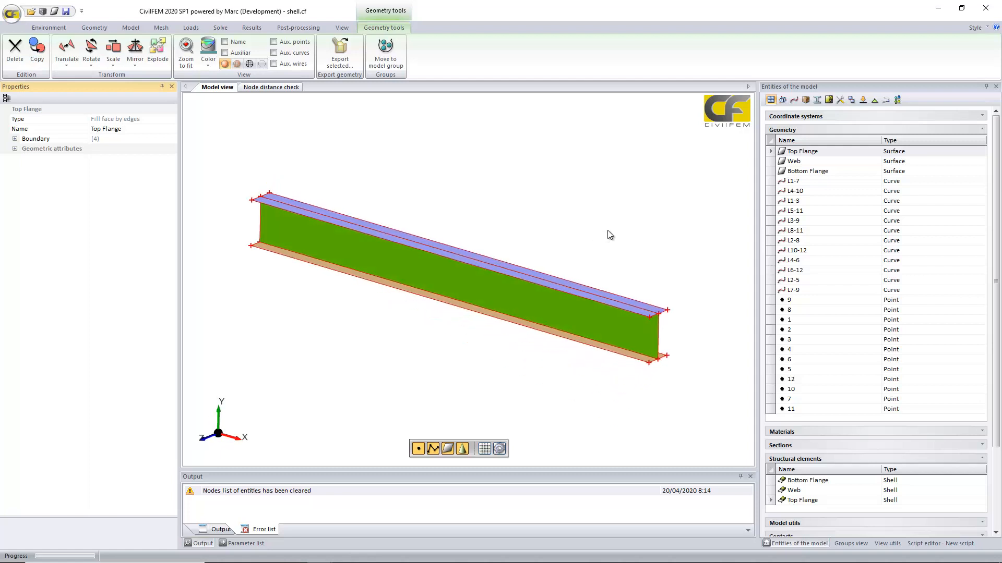
pyautogui.click(792, 483)
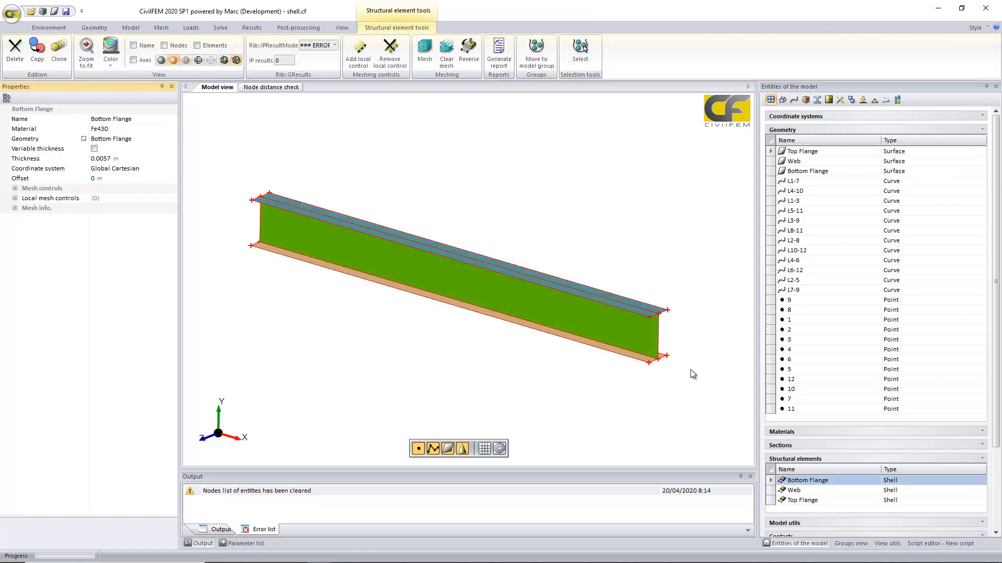
pyautogui.click(817, 492)
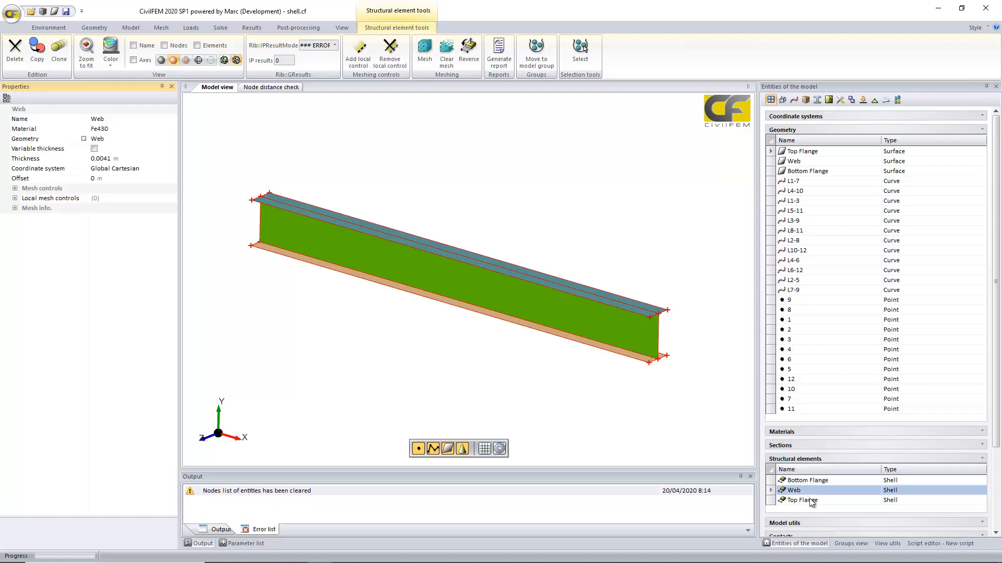
pyautogui.click(810, 501)
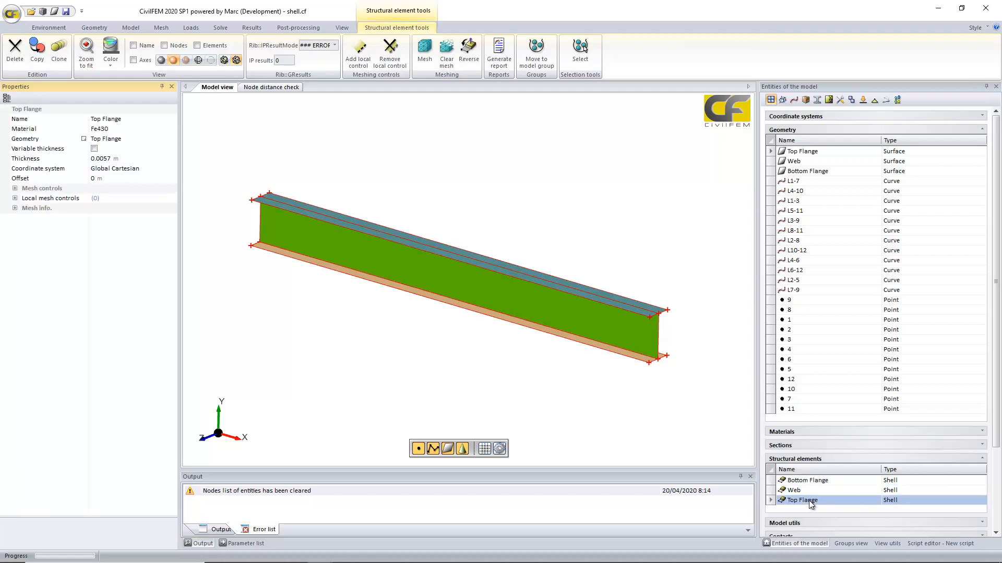
pyautogui.click(817, 101)
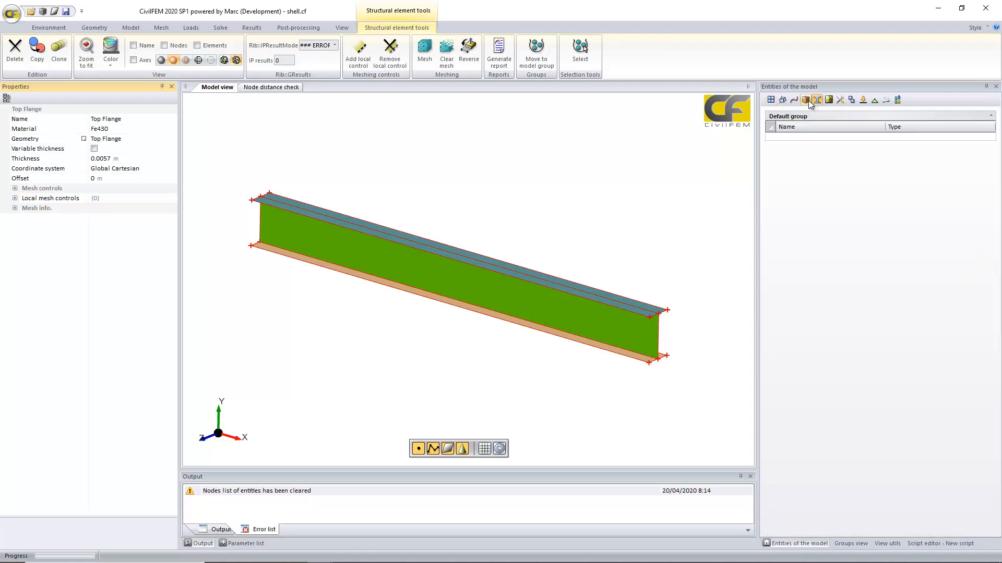
pyautogui.click(805, 100)
pyautogui.click(827, 102)
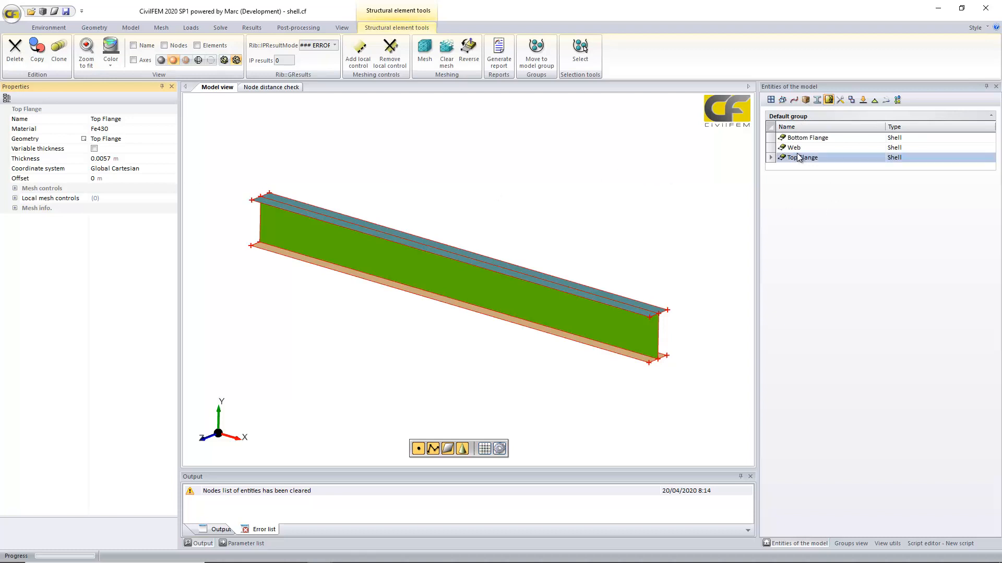
# - Set the Bottom Flange shell's mesh edges size to 5 cm
pyautogui.click(807, 139)
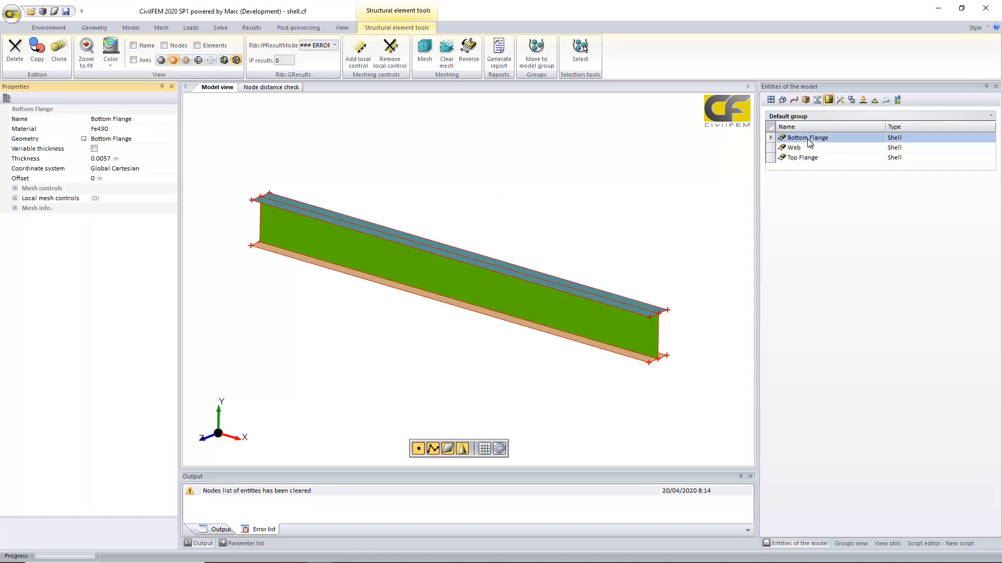
pyautogui.click(15, 188)
pyautogui.click(25, 209)
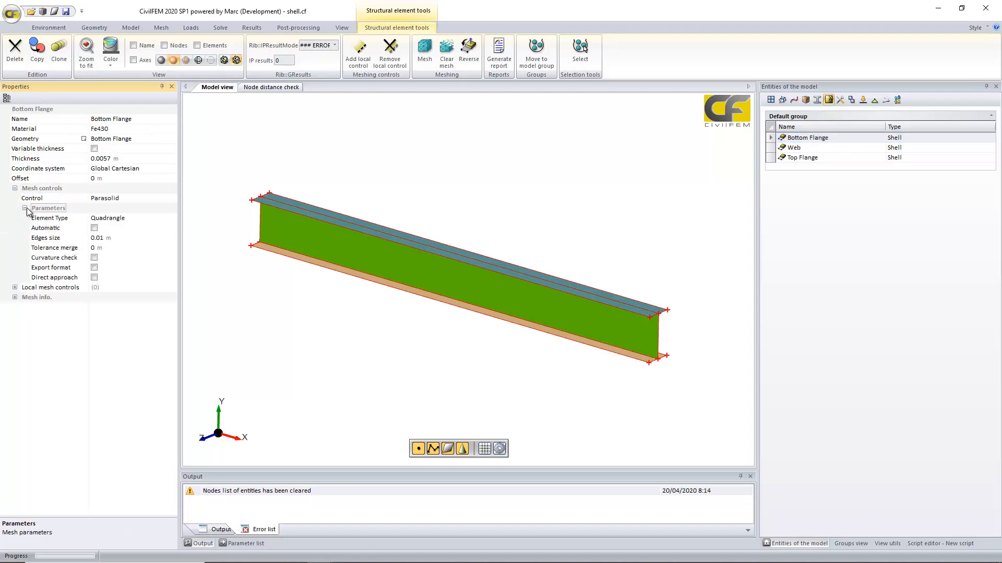
pyautogui.click(113, 239)
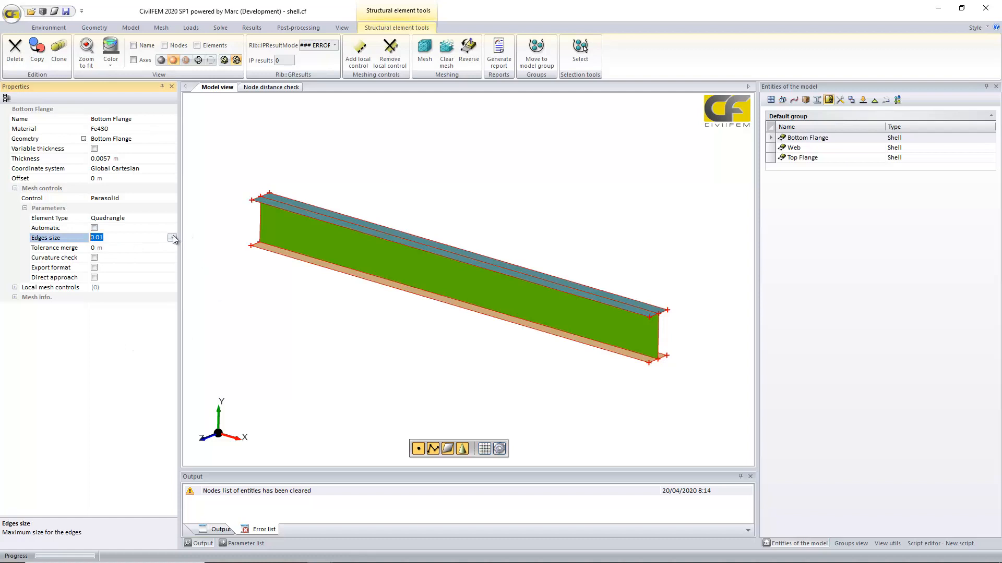
pyautogui.click(136, 327)
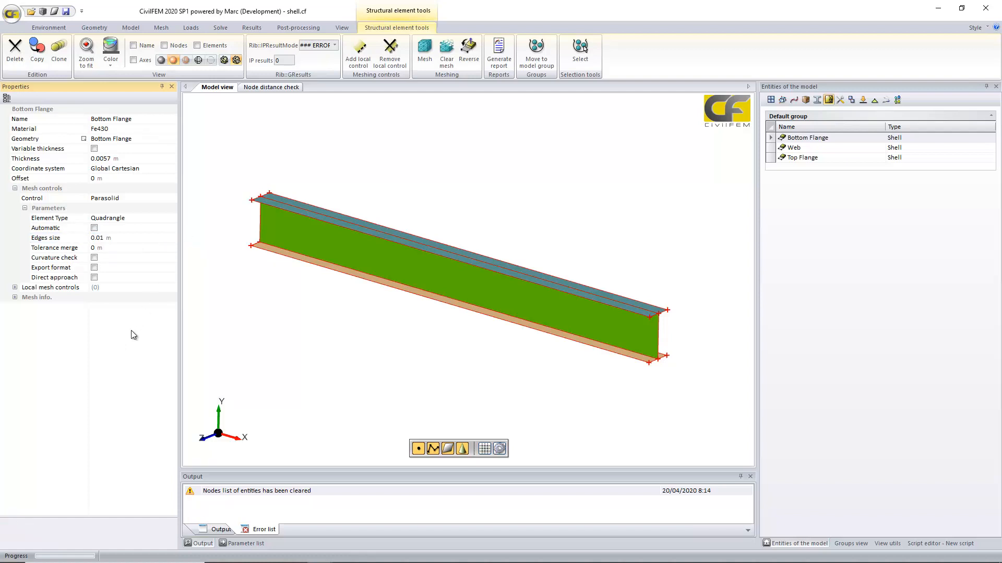
pyautogui.click(117, 239)
pyautogui.write('5 cm')
pyautogui.press('Return')
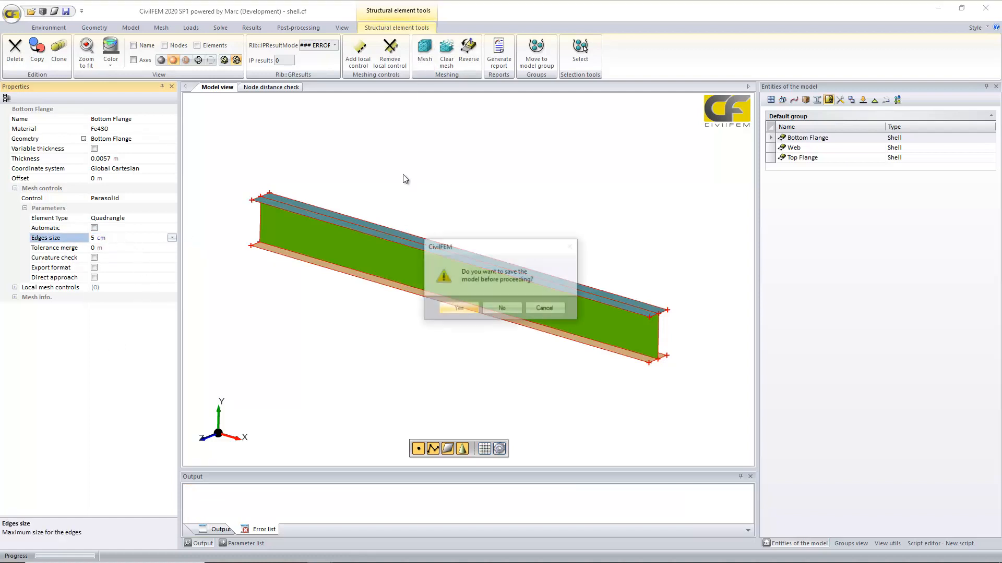
# - Mesh the Bottom Flange shell, saving the model first, and clear its mesh again
pyautogui.click(445, 308)
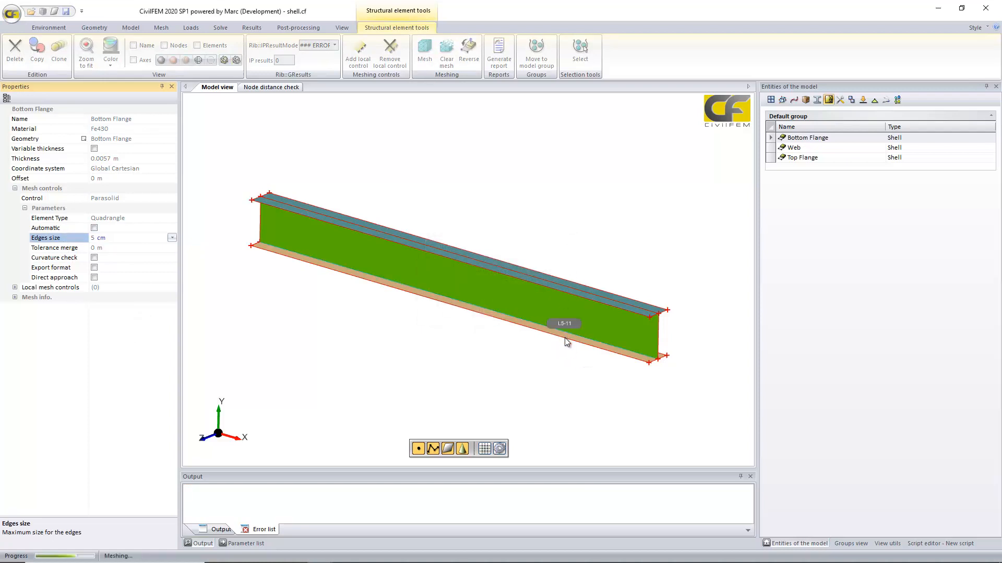
pyautogui.click(439, 61)
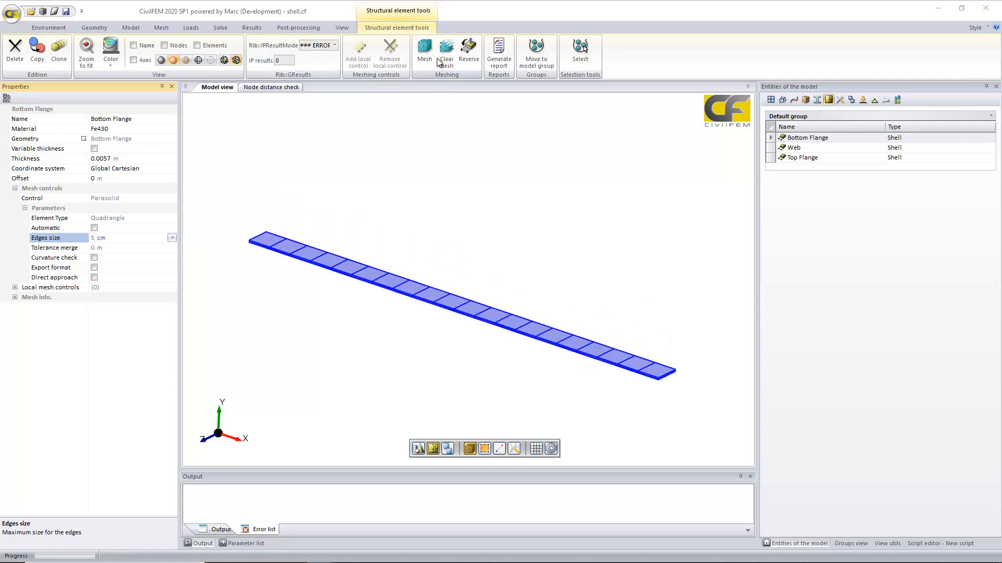
pyautogui.click(484, 309)
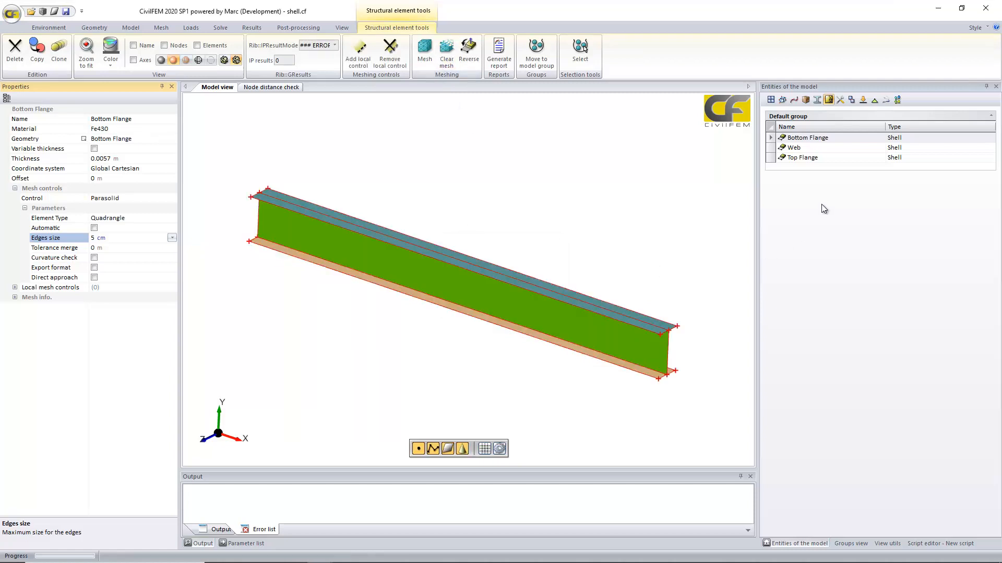
# - Apply Parasolid mesh controls with Quadrangle elements and an edges size of 0.01 m to all three shells at once
pyautogui.keyDown('shift'); pyautogui.click(814, 158); pyautogui.keyUp('shift')
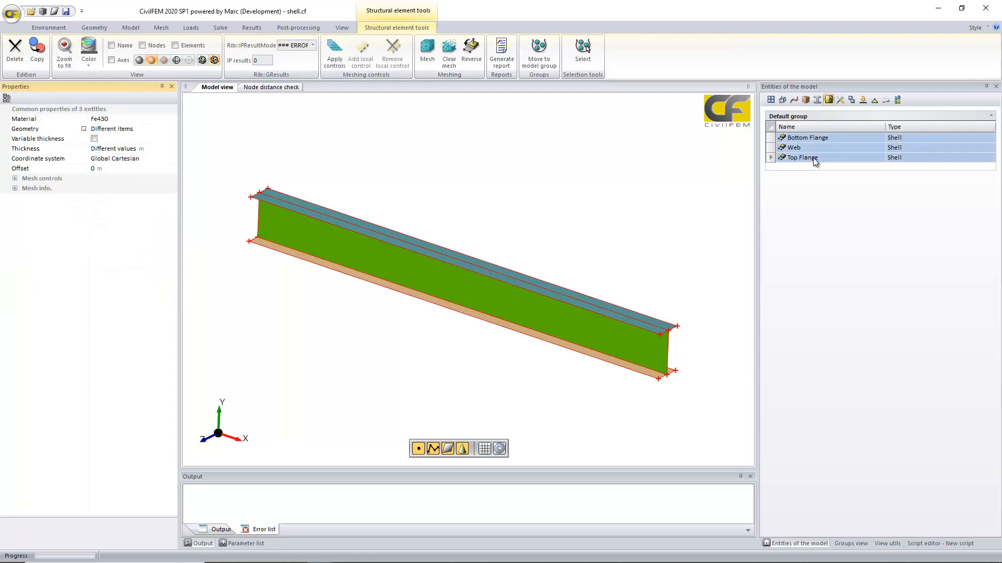
pyautogui.click(343, 61)
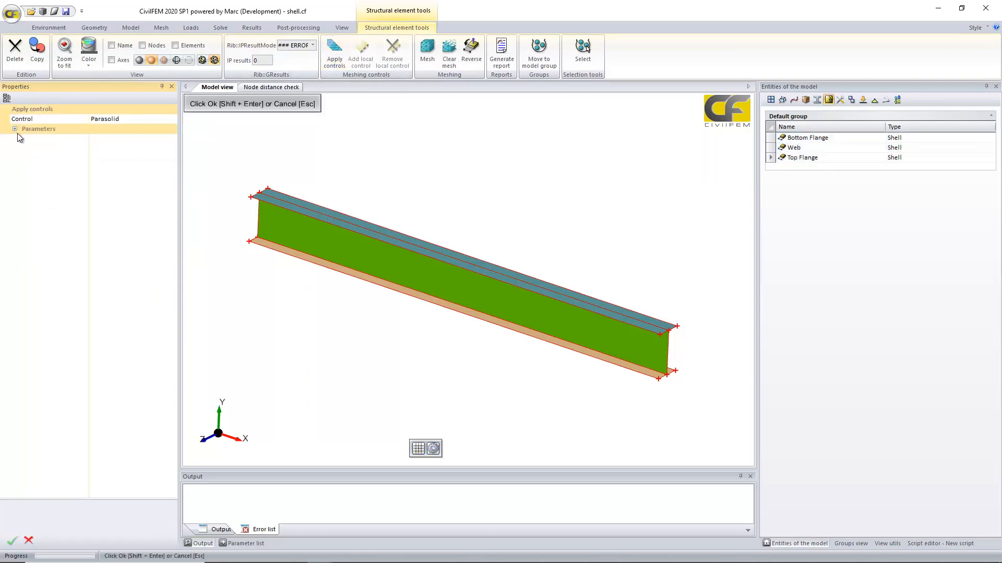
pyautogui.click(14, 129)
pyautogui.click(157, 139)
pyautogui.click(137, 156)
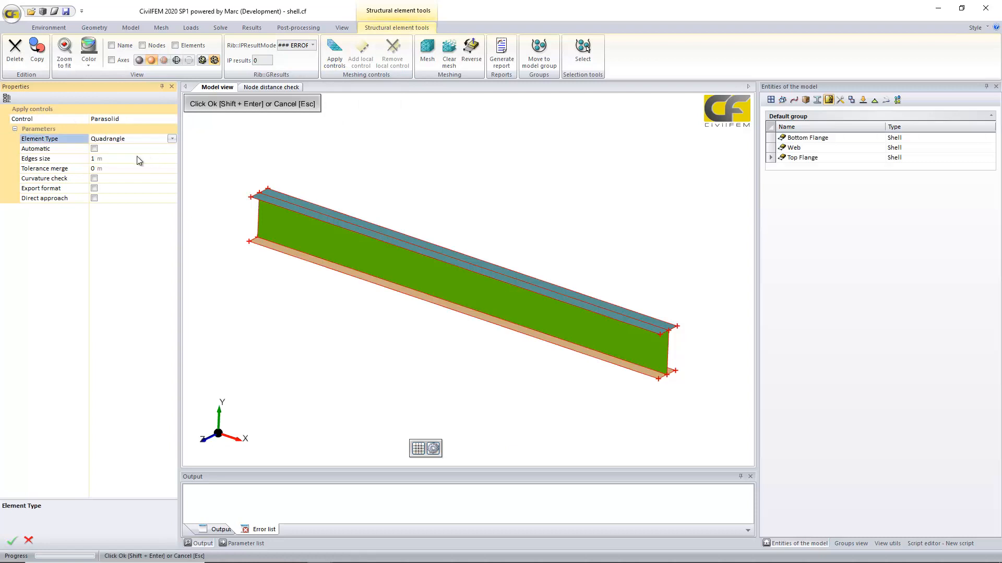
pyautogui.click(137, 158)
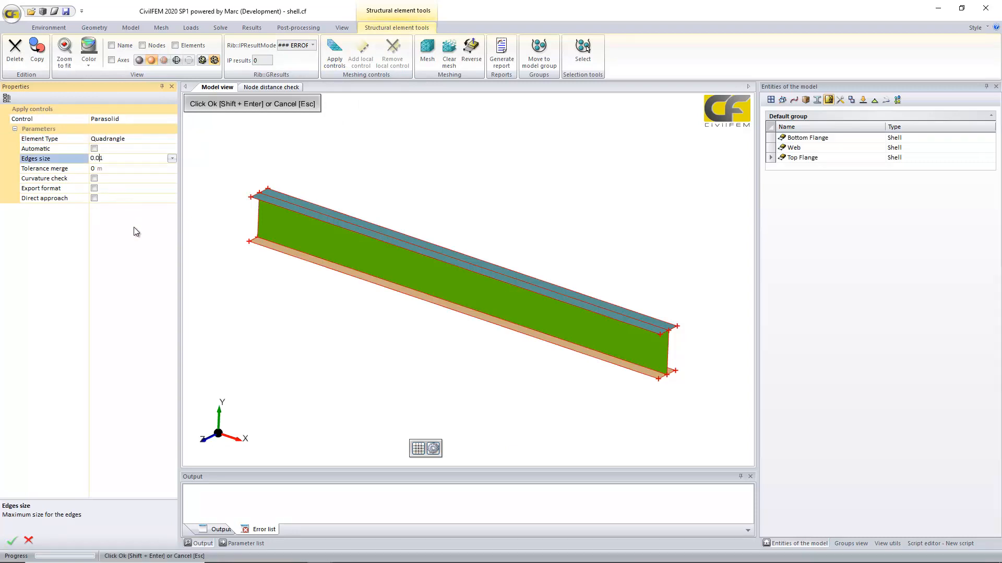
pyautogui.click(11, 540)
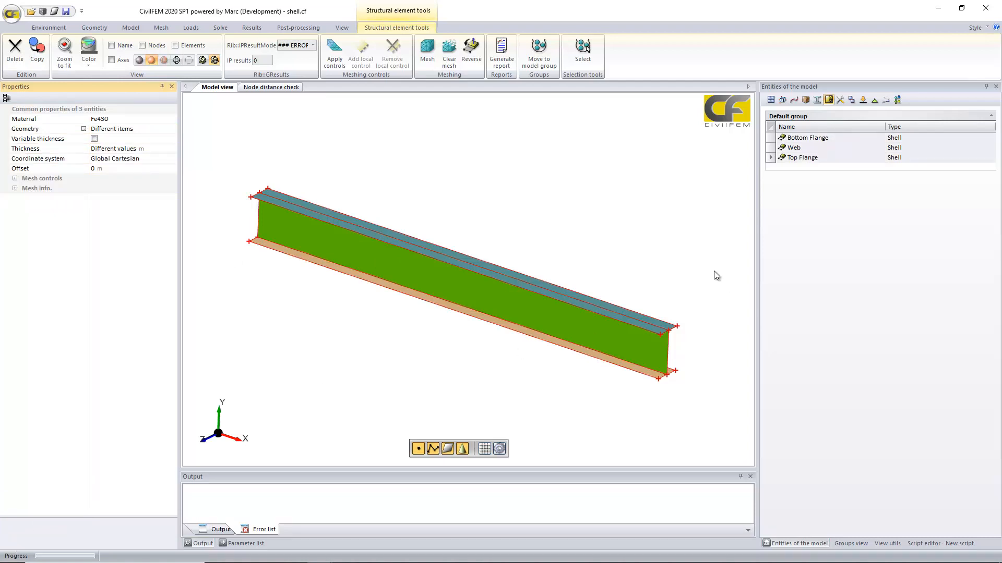
# - Mesh the entire I-beam model with the model-wide mesher, saving the model first
pyautogui.click(426, 49)
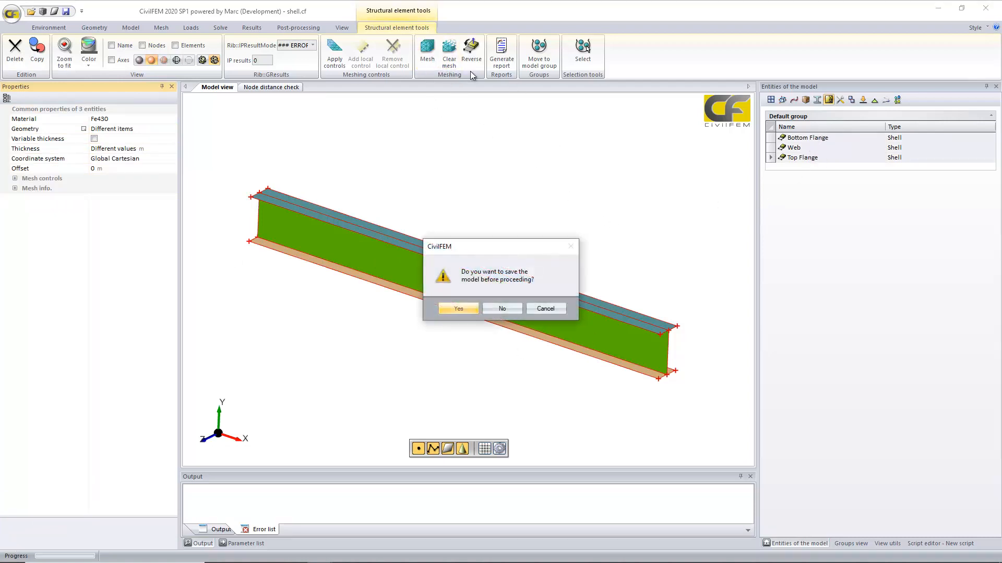
pyautogui.click(555, 308)
pyautogui.click(172, 31)
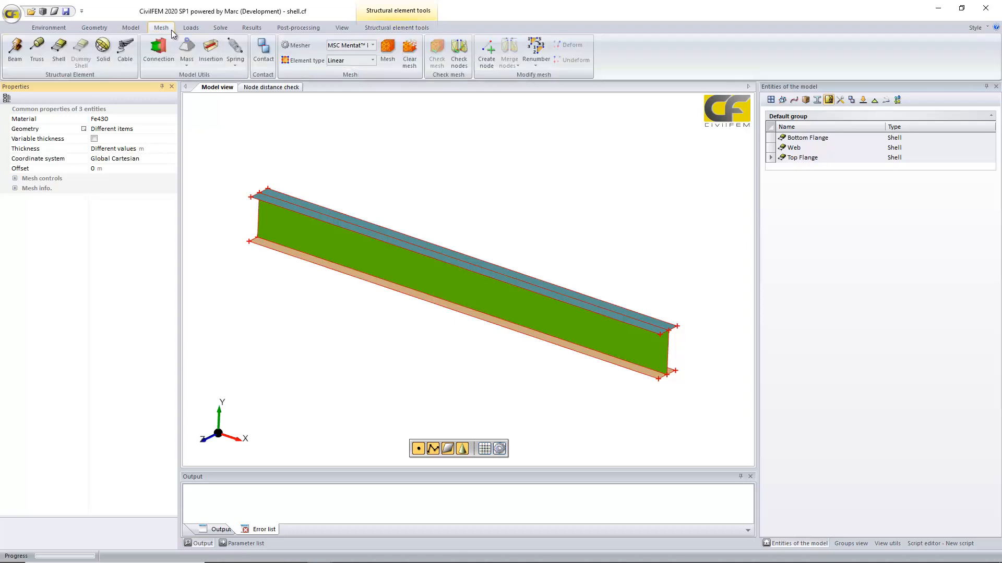
pyautogui.click(392, 53)
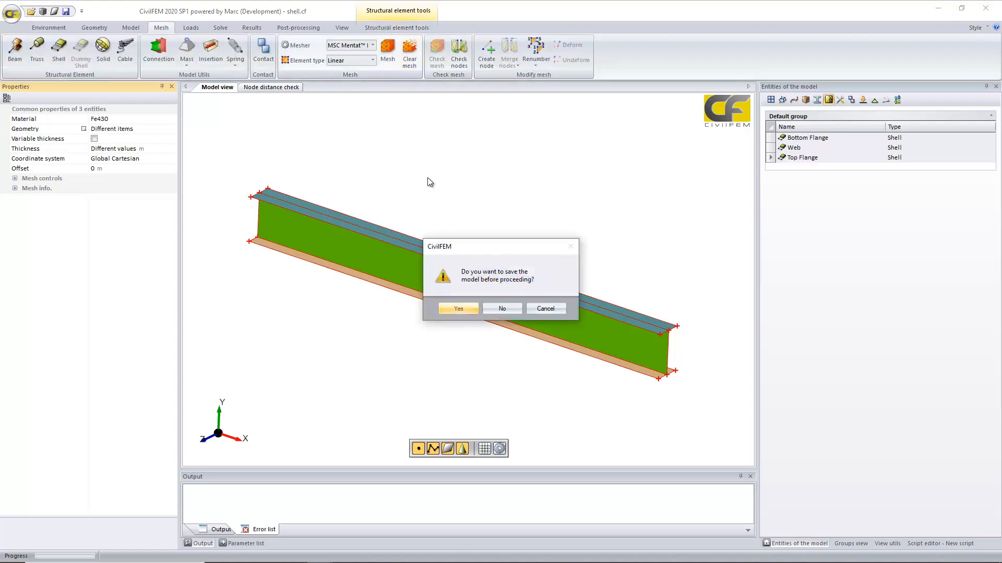
pyautogui.click(454, 309)
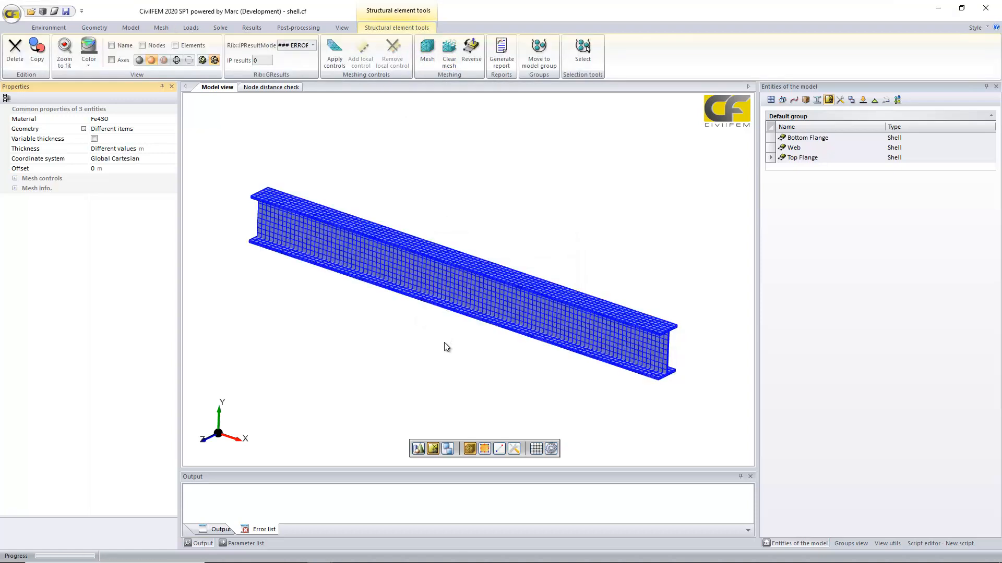
# - Select all three meshed shells of the I-beam in the model view and color them green
pyautogui.click(443, 342)
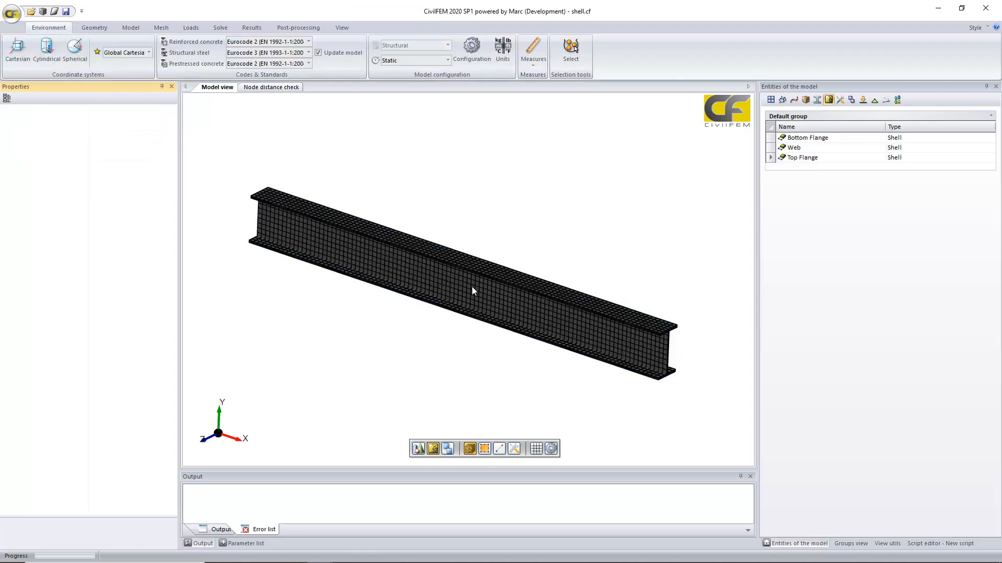
pyautogui.moveTo(510, 229); pyautogui.dragTo(432, 366)
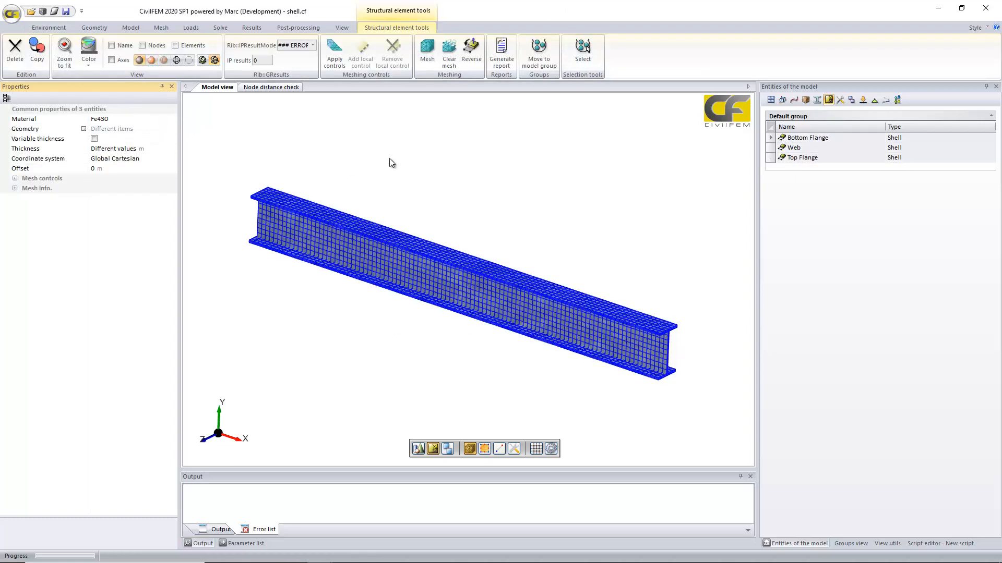
pyautogui.click(411, 157)
pyautogui.moveTo(438, 167); pyautogui.dragTo(338, 413)
pyautogui.click(79, 67)
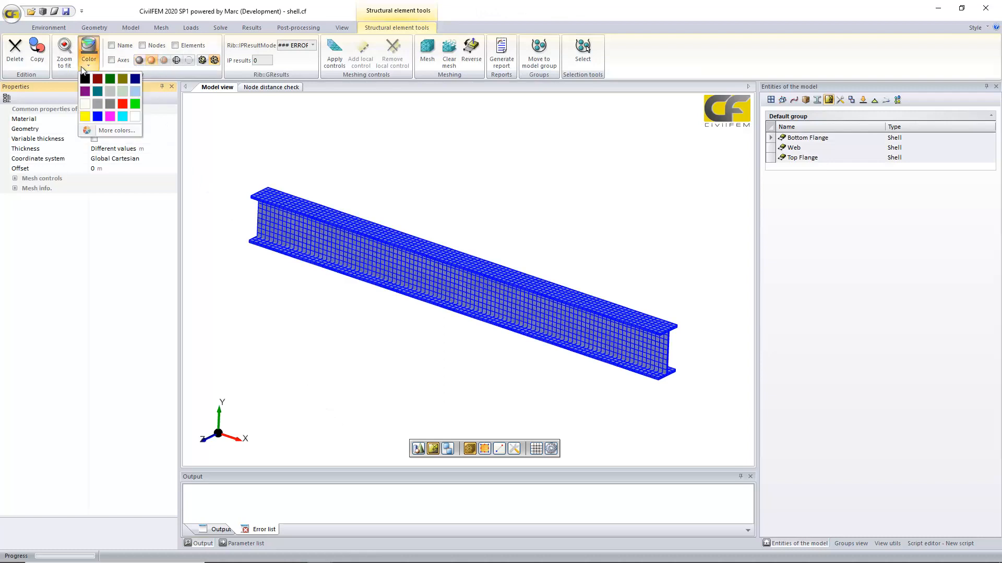
pyautogui.click(134, 104)
pyautogui.click(421, 175)
# - Switch the camera projection of the model view to Conical and bring the whole meshed beam into view
pyautogui.moveTo(421, 174); pyautogui.dragTo(390, 129, button='middle')
pyautogui.scroll(3, 382, 112)
pyautogui.scroll(5, 360, 177)
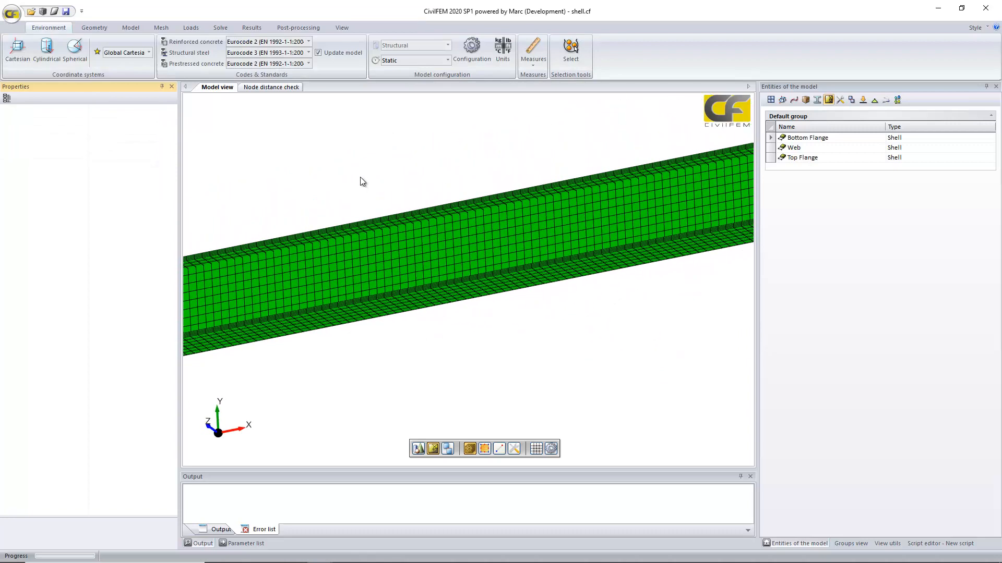
pyautogui.click(339, 27)
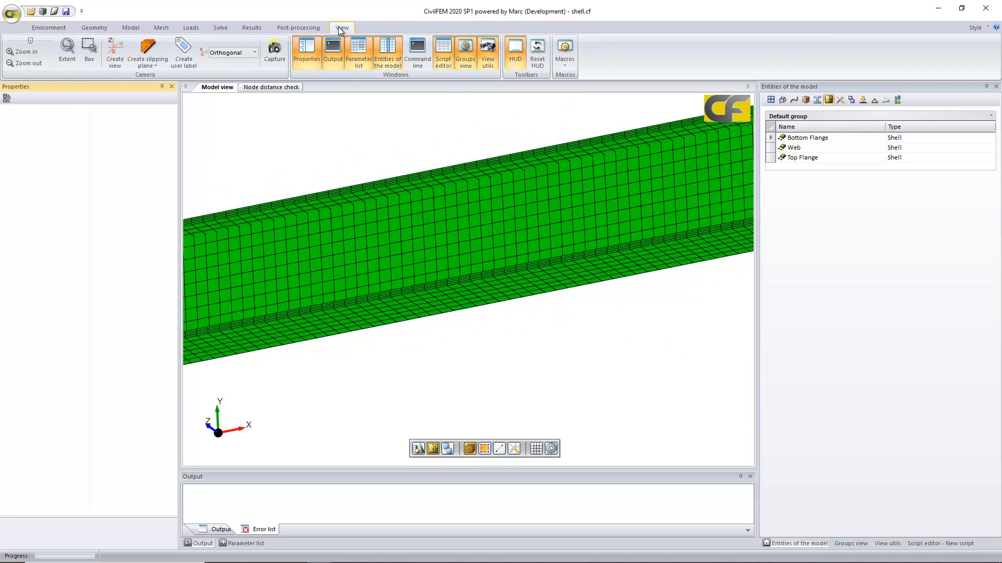
pyautogui.click(235, 54)
pyautogui.click(234, 73)
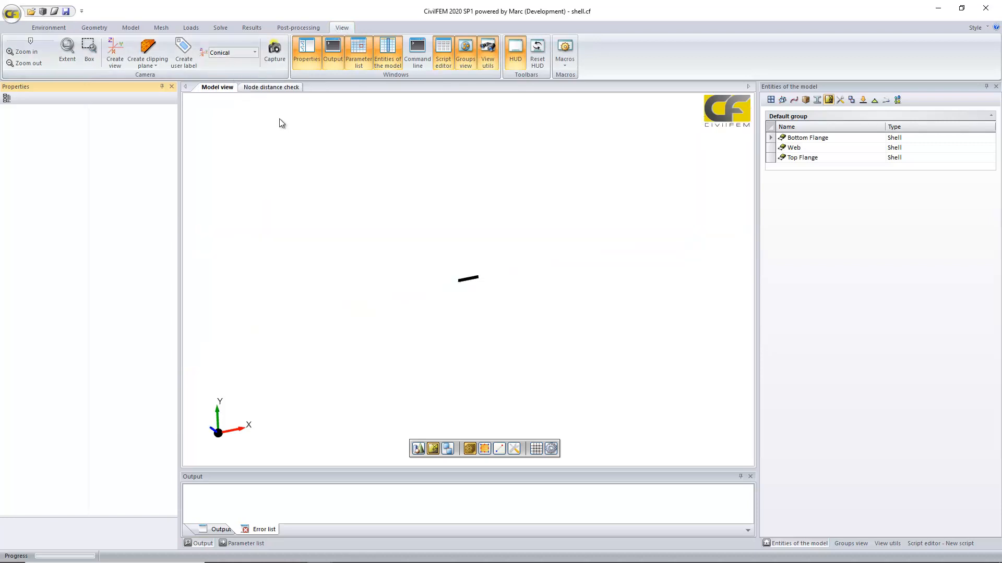
pyautogui.scroll(-5, 377, 203)
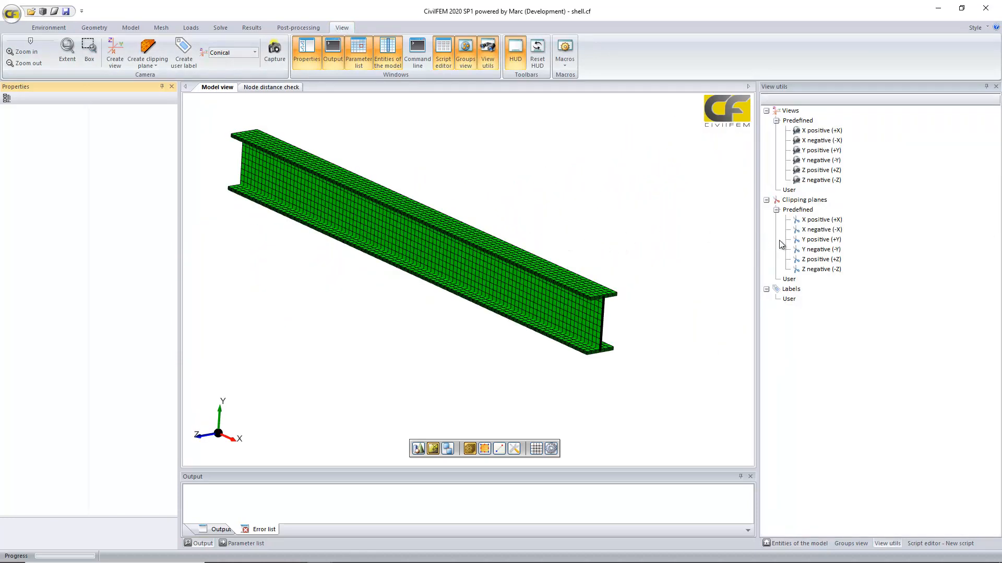
# - Clip the beam in 3D with the predefined X negative plane, move the plane to X = 0.64 m, and turn the clipping off
pyautogui.click(819, 230)
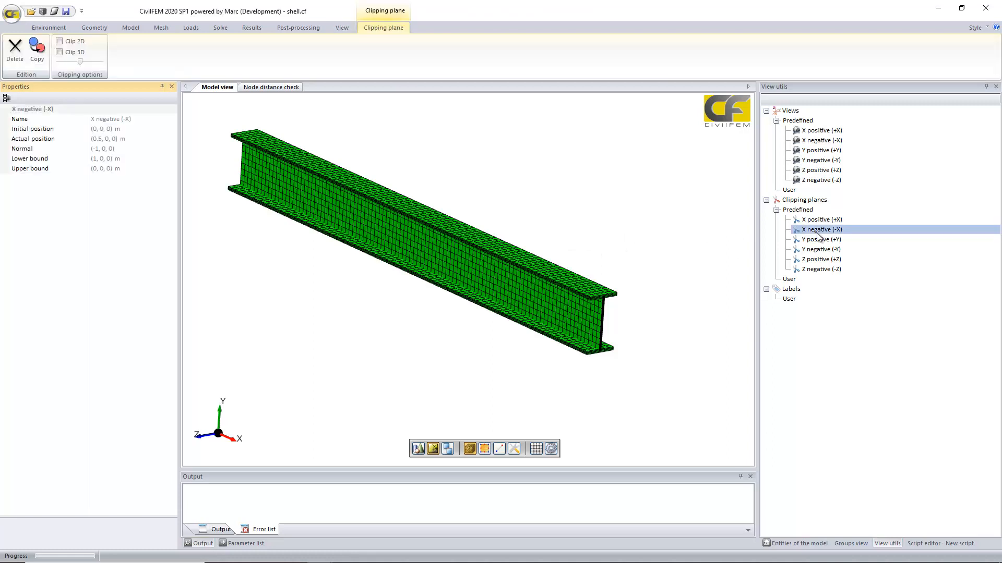
pyautogui.click(81, 51)
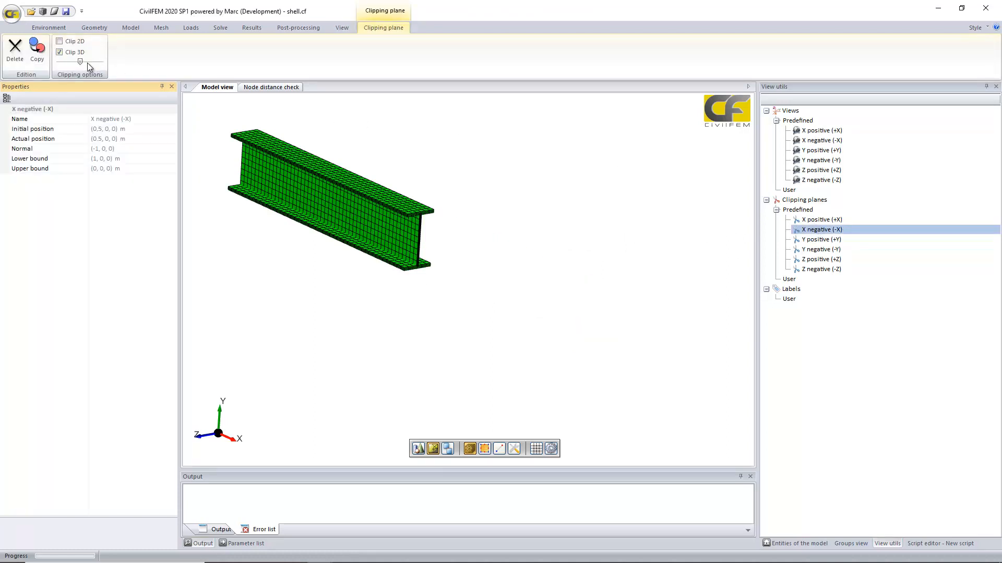
pyautogui.moveTo(80, 63)
pyautogui.mouseDown()
pyautogui.moveTo(50, 58)
pyautogui.moveTo(77, 67)
pyautogui.moveTo(76, 57)
pyautogui.mouseUp()
pyautogui.click(80, 54)
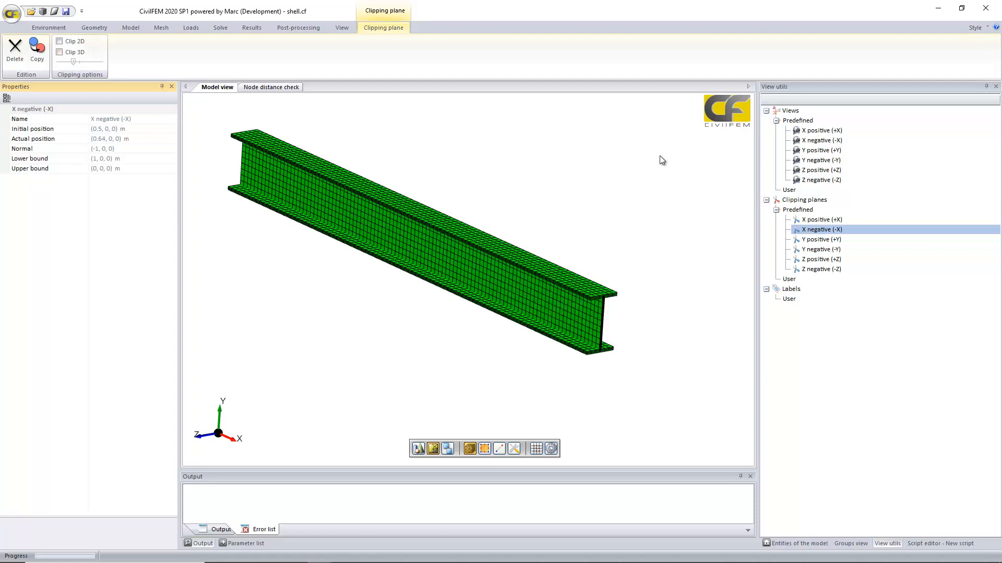
# - Clip the beam in 3D with the predefined Y negative plane, move the plane to Y = 0.026 m, and turn the clipping off
pyautogui.click(824, 250)
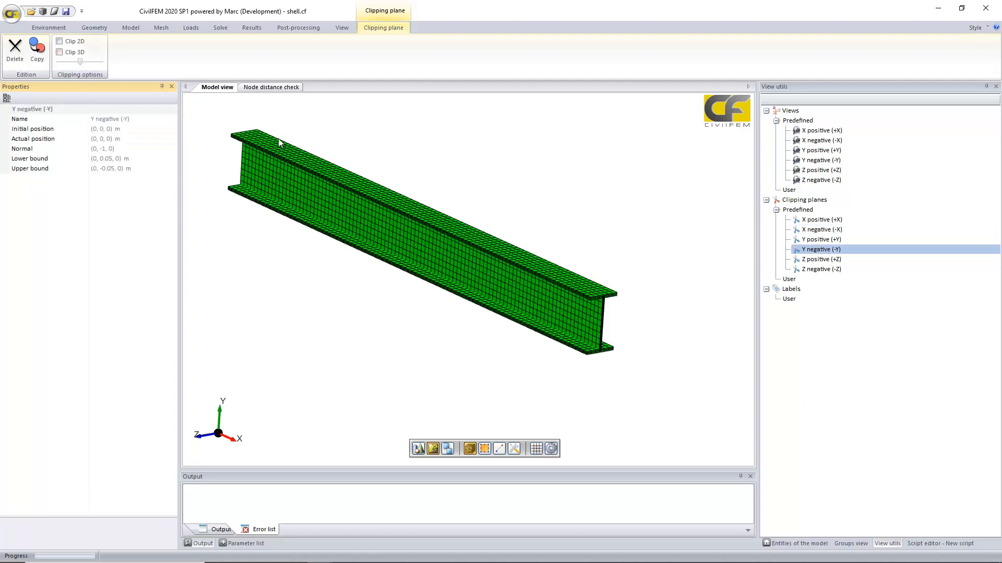
pyautogui.click(83, 53)
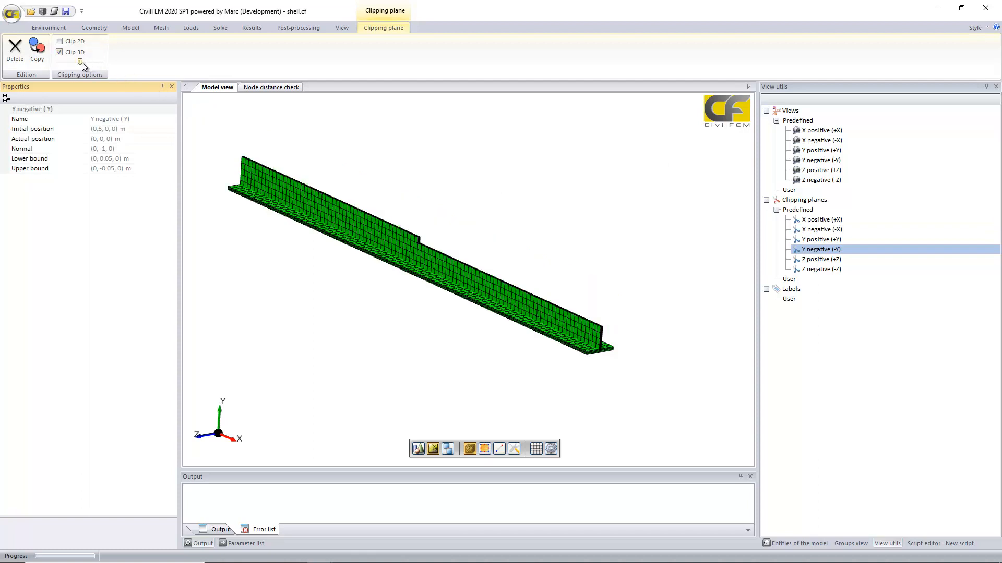
pyautogui.moveTo(82, 63); pyautogui.dragTo(69, 62)
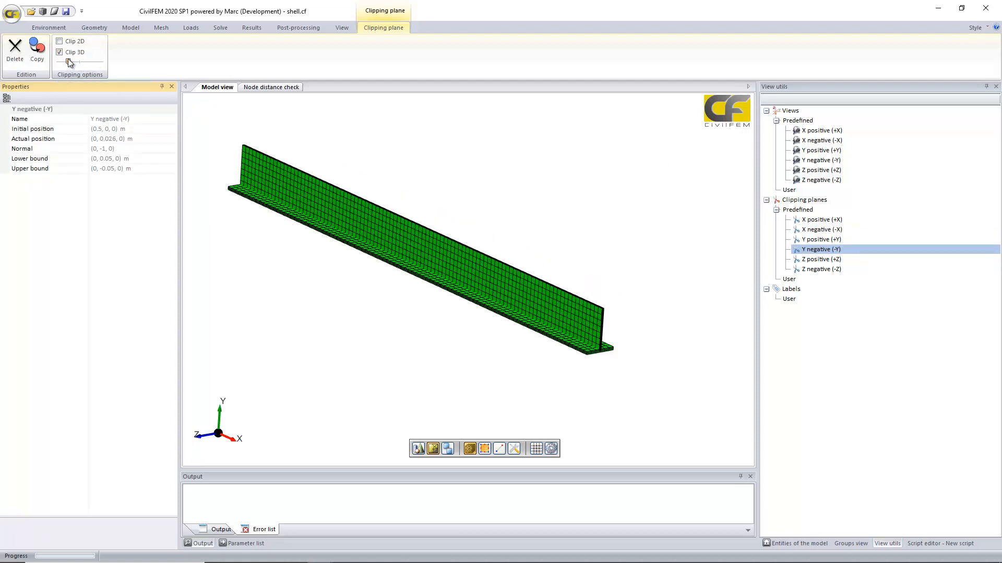
pyautogui.click(67, 51)
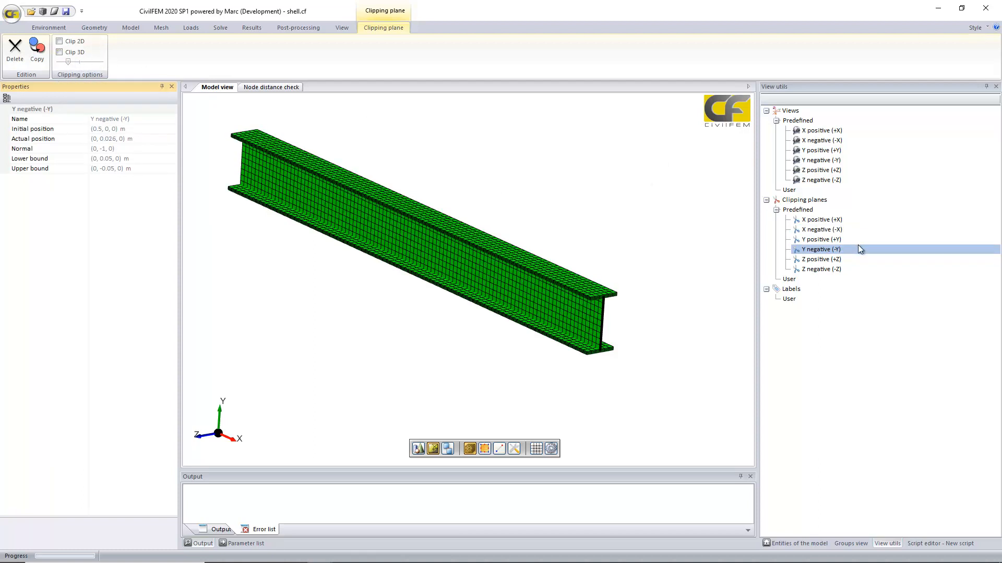
# - Clip the beam in 3D with the predefined Z negative plane, shift it to Z = -0.00055 m, and turn the clipping off
pyautogui.click(819, 269)
pyautogui.click(73, 52)
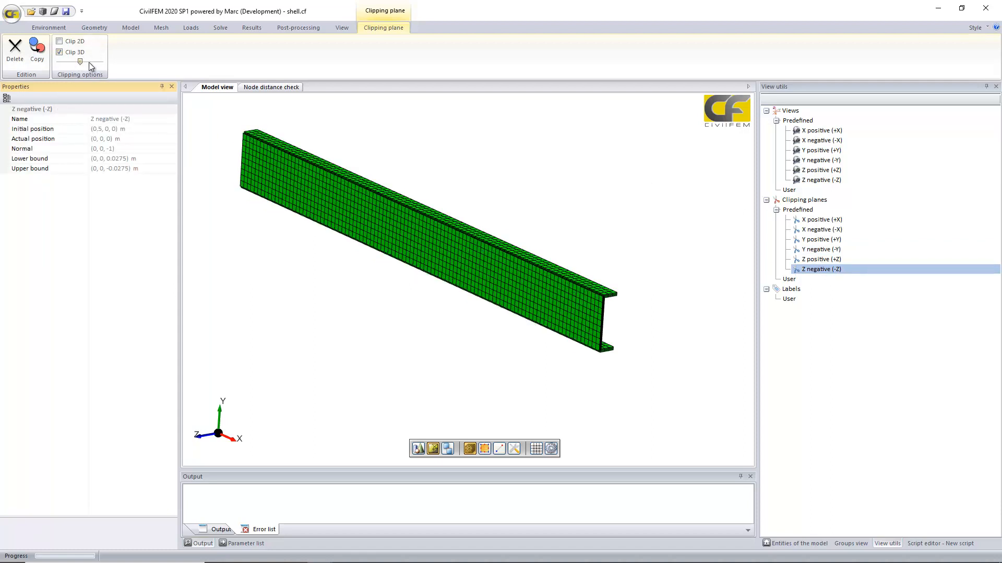
pyautogui.moveTo(80, 61)
pyautogui.mouseDown()
pyautogui.moveTo(55, 60)
pyautogui.moveTo(108, 60)
pyautogui.moveTo(79, 64)
pyautogui.mouseUp()
pyautogui.click(67, 54)
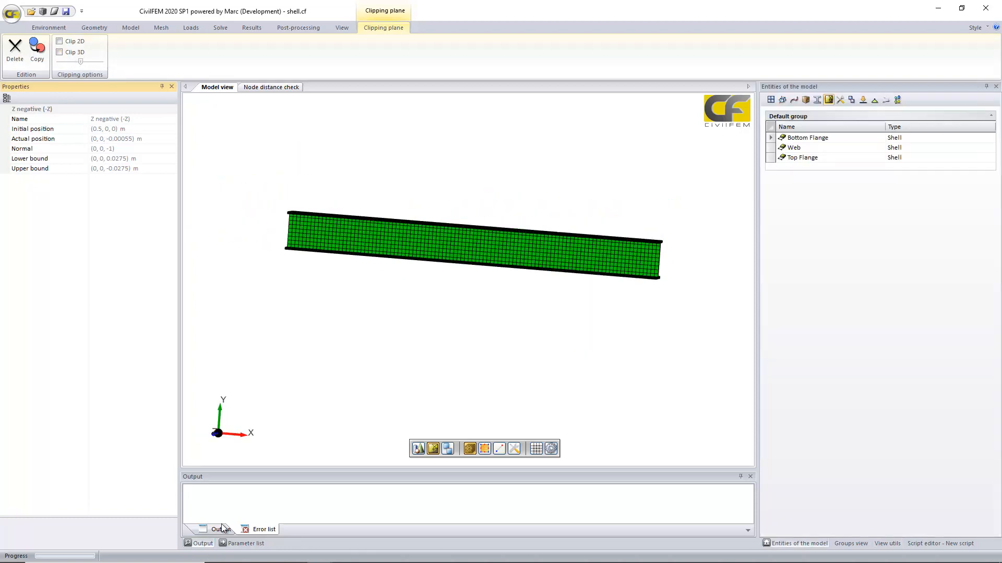
# - Check the node and element counts in the meshing output and in the mesh info of the Bottom Flange and Web shells
pyautogui.click(222, 525)
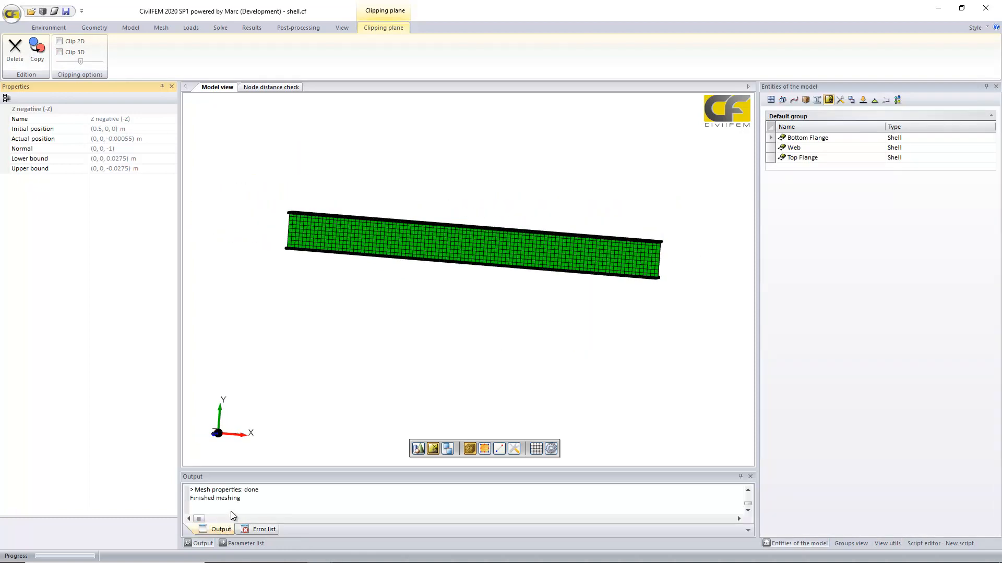
pyautogui.scroll(2, 230, 506)
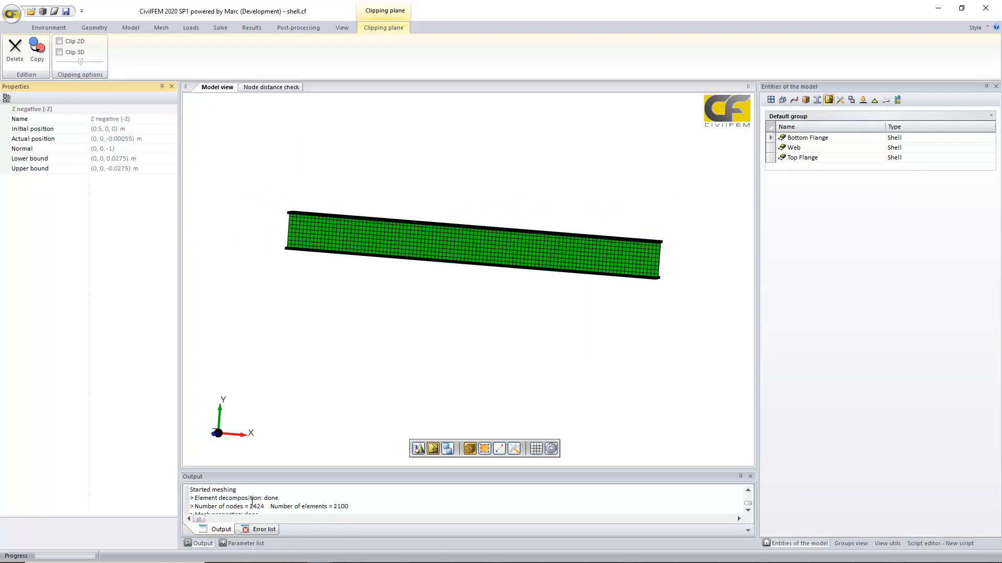
pyautogui.click(807, 138)
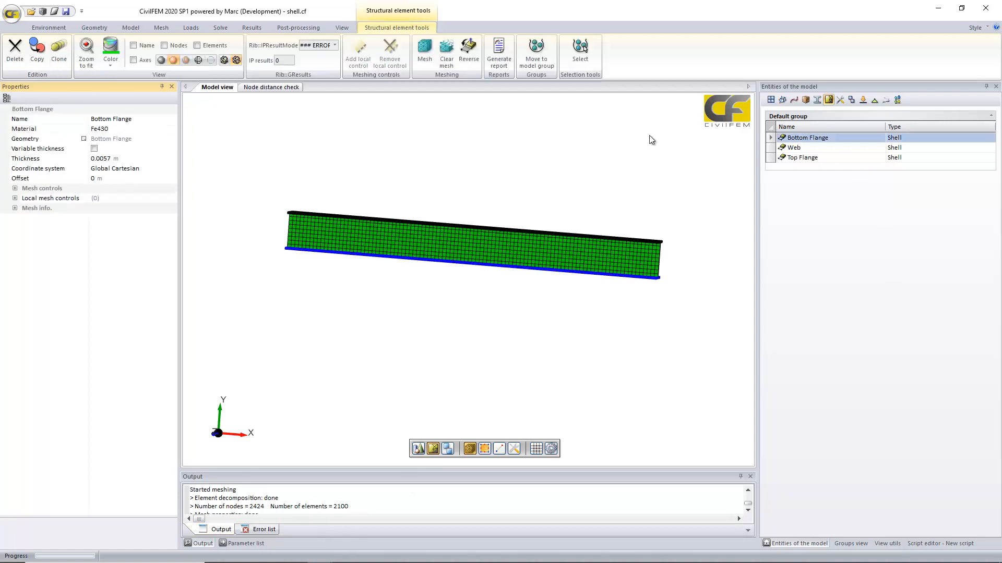
pyautogui.click(15, 208)
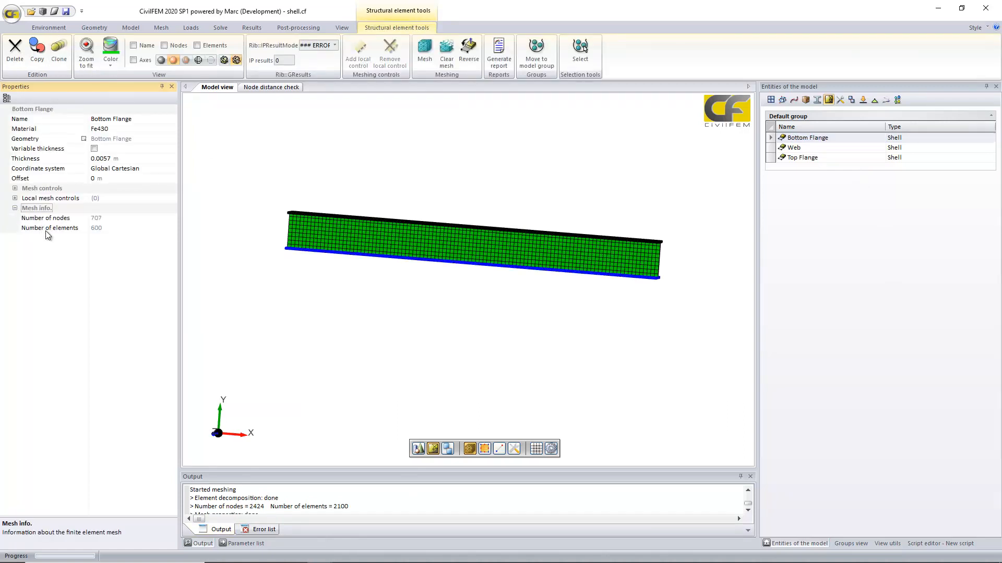
pyautogui.click(811, 148)
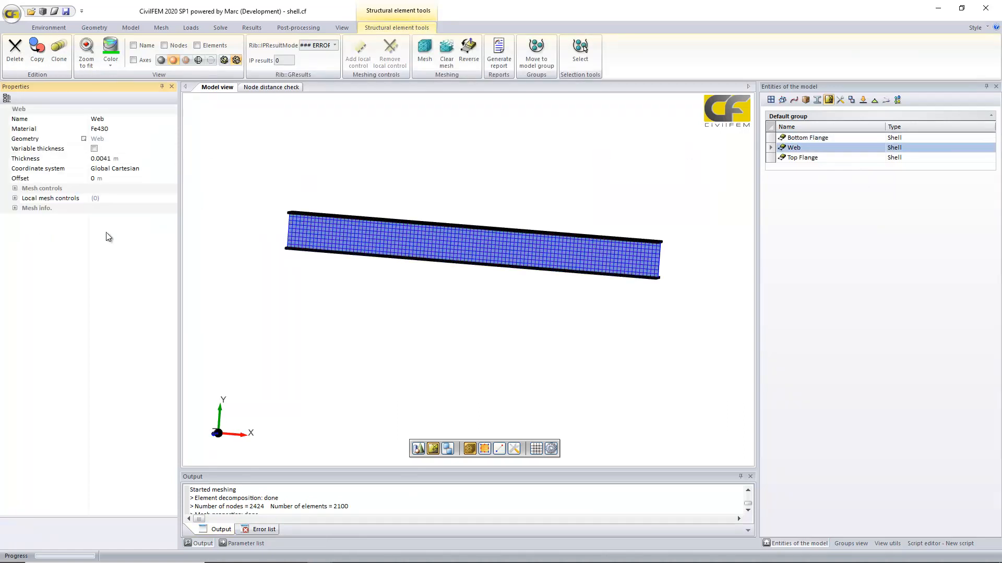
pyautogui.click(15, 208)
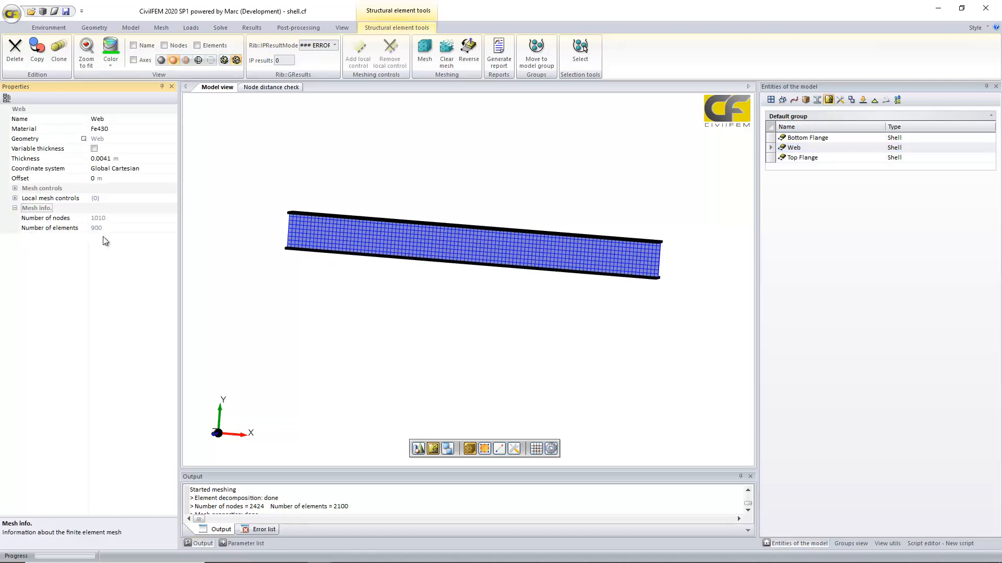
# - Color the Web shell yellow and examine how its mesh lines up with the flange meshes along the shared edges
pyautogui.click(111, 52)
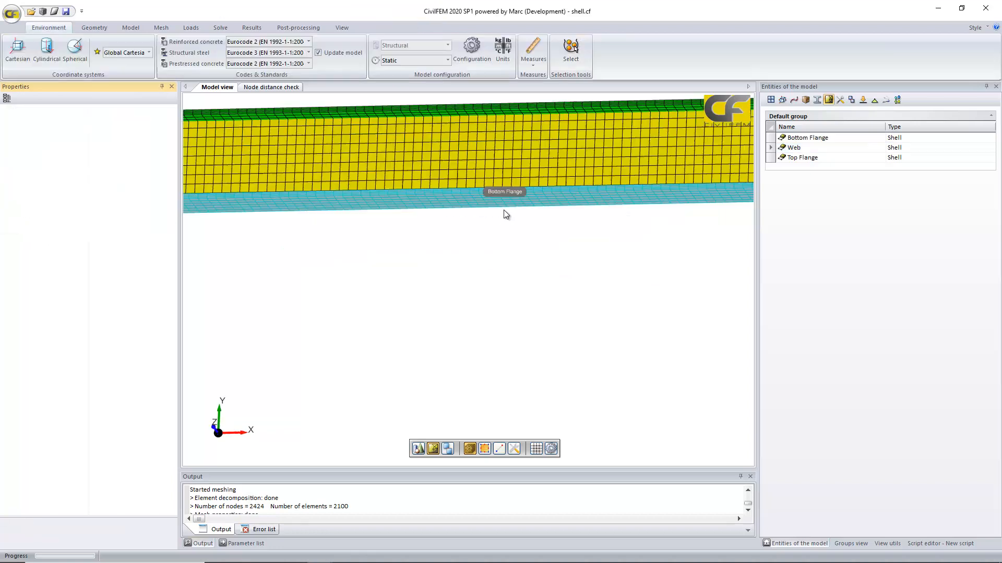
pyautogui.moveTo(503, 213); pyautogui.dragTo(513, 346, button='middle')
pyautogui.scroll(3, 513, 324)
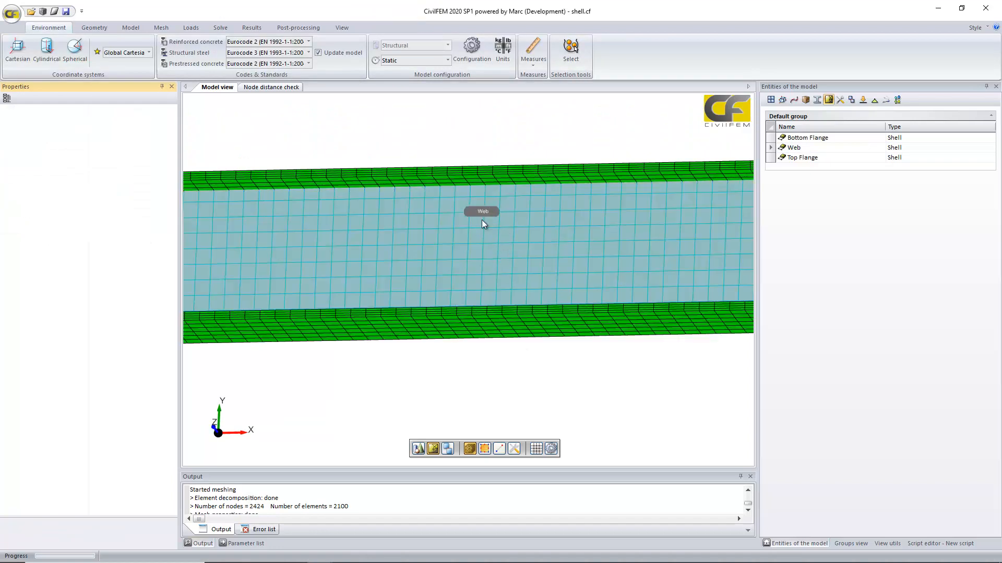
pyautogui.moveTo(482, 216); pyautogui.dragTo(489, 250, button='middle')
pyautogui.scroll(2, 489, 251)
pyautogui.moveTo(504, 314); pyautogui.dragTo(518, 139, button='middle')
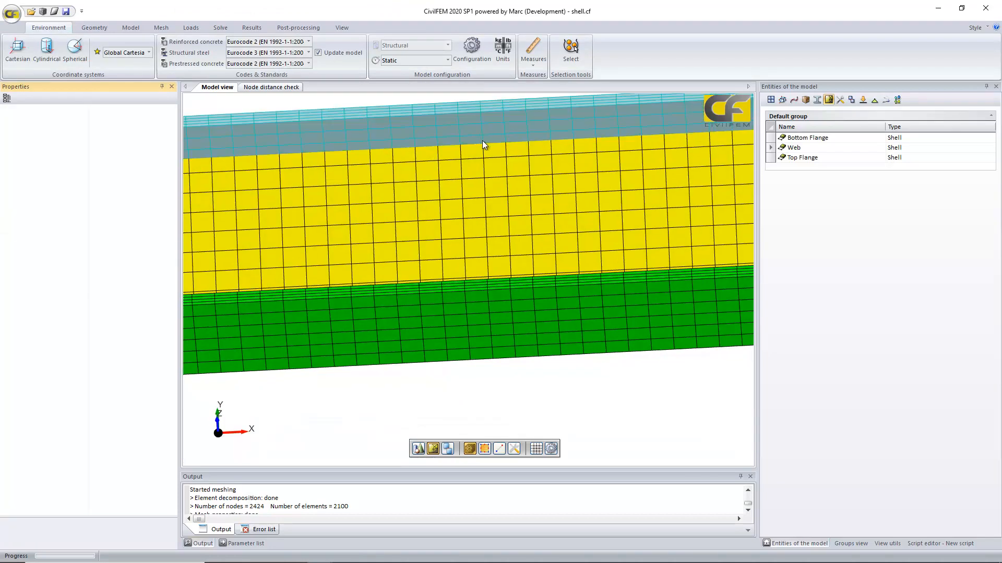
pyautogui.scroll(-3, 541, 223)
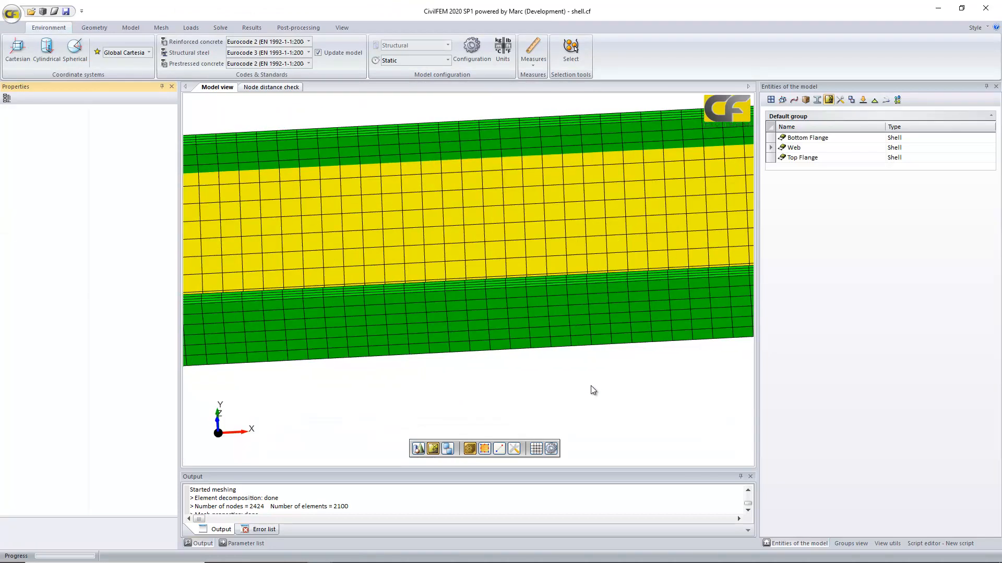
pyautogui.scroll(-5, 590, 386)
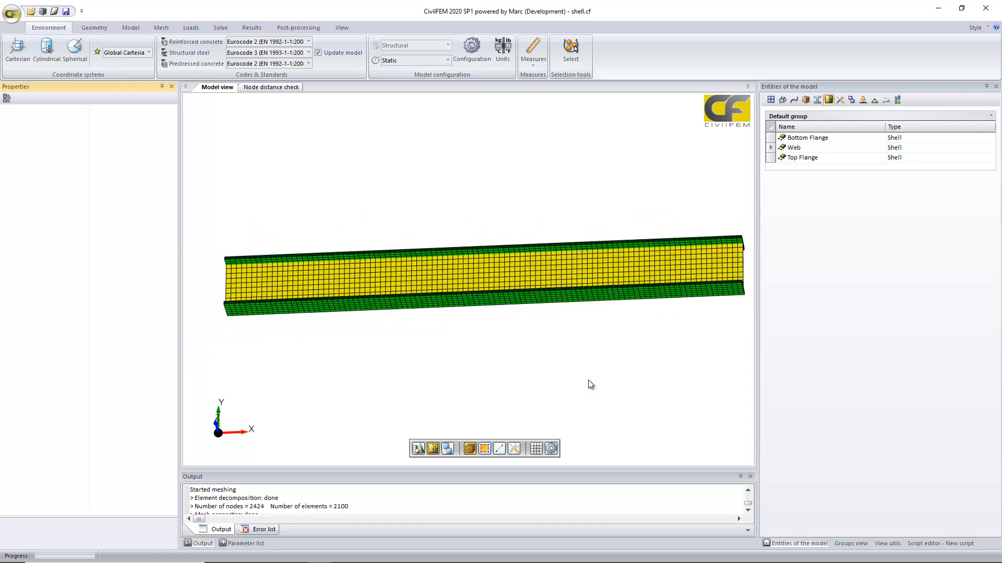
pyautogui.moveTo(588, 380)
pyautogui.mouseDown(button='middle')
pyautogui.moveTo(590, 397)
pyautogui.moveTo(586, 362)
pyautogui.mouseUp(button='middle')
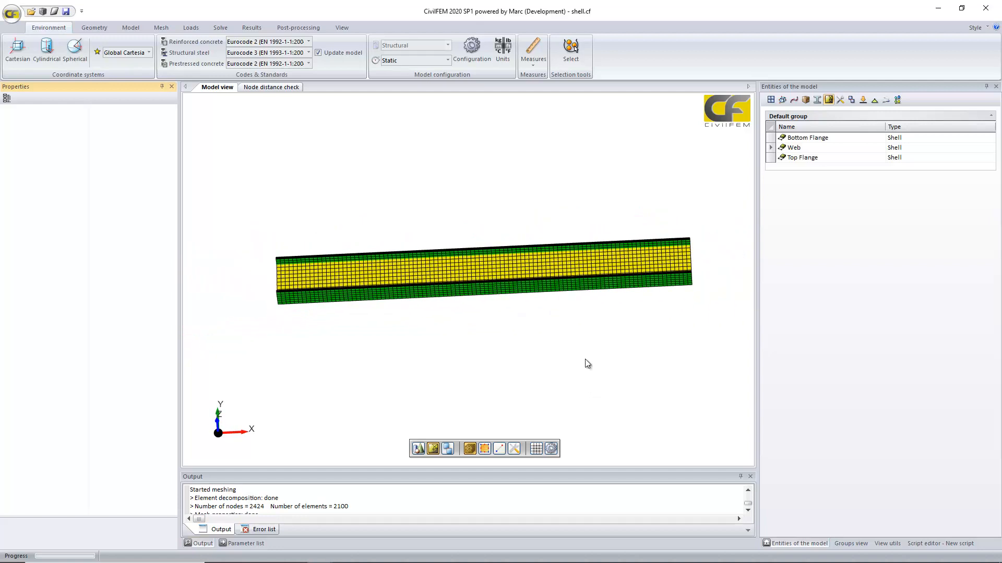
pyautogui.scroll(5, 519, 213)
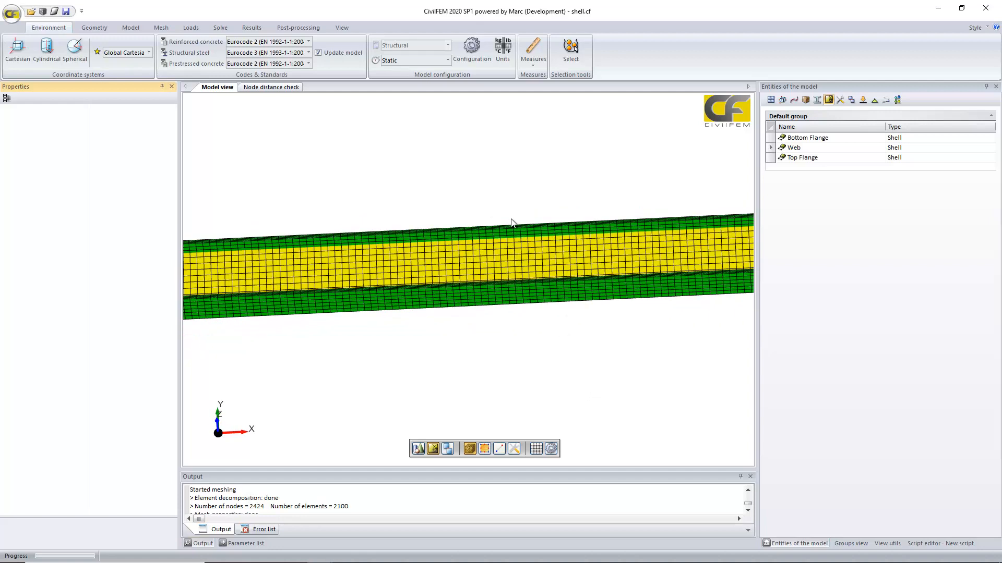
# - Select all three shells of the I-beam and display their node numbers, examining them on the web
pyautogui.click(510, 181)
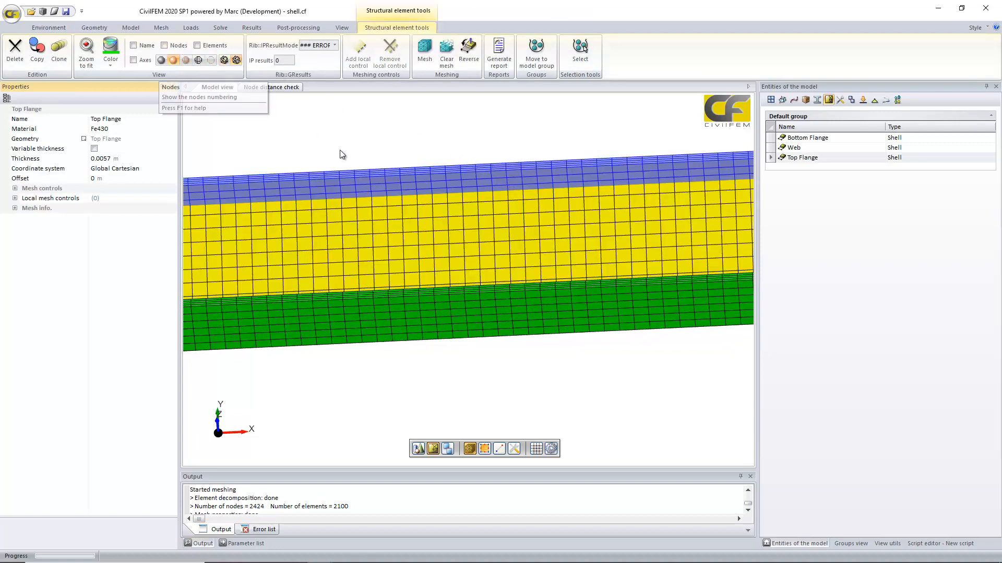
pyautogui.scroll(-4, 344, 154)
pyautogui.moveTo(509, 177); pyautogui.dragTo(378, 348)
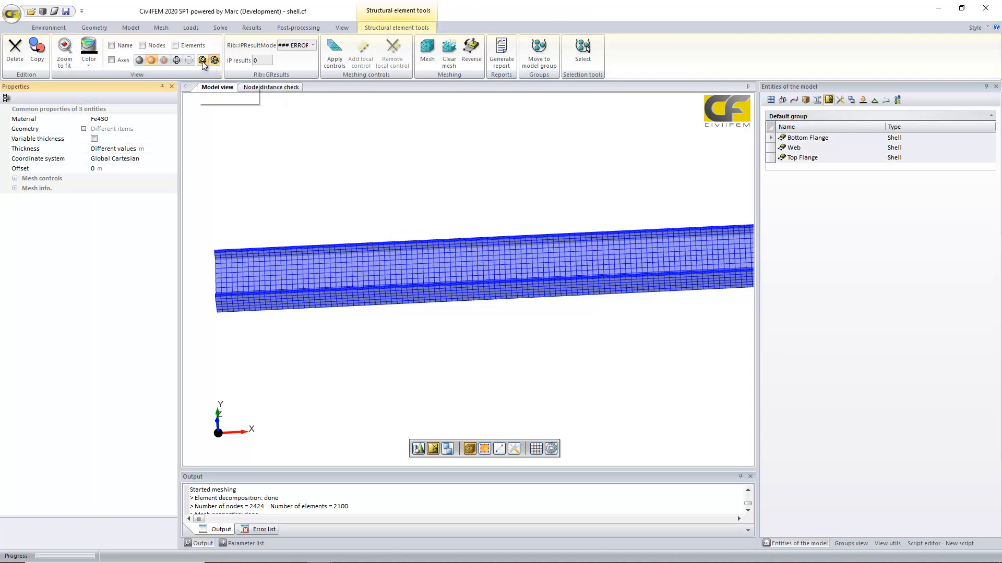
pyautogui.click(203, 63)
pyautogui.moveTo(495, 199); pyautogui.dragTo(410, 176, button='middle')
pyautogui.click(143, 46)
pyautogui.scroll(10, 402, 251)
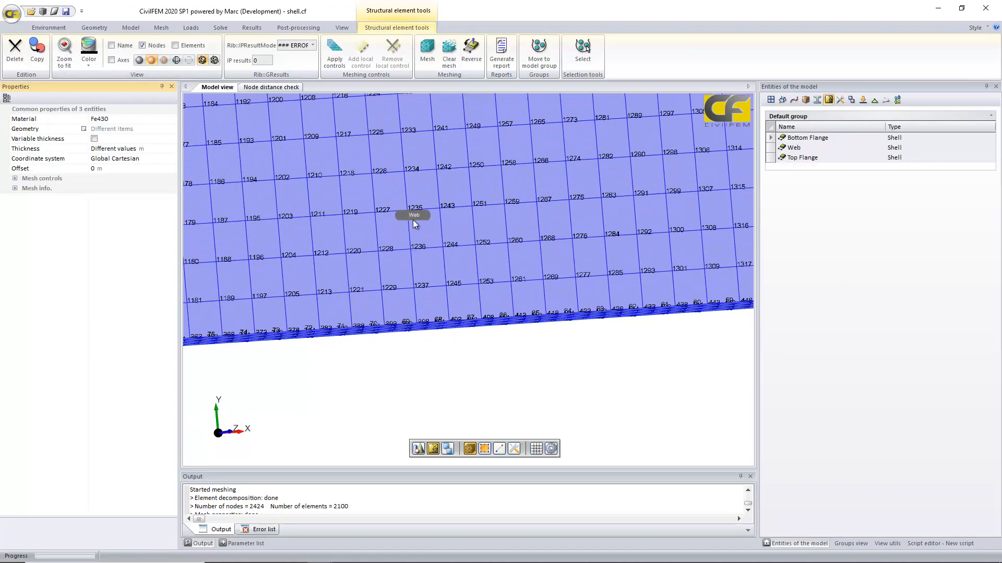
pyautogui.moveTo(541, 404); pyautogui.dragTo(556, 431, button='middle')
pyautogui.moveTo(402, 243); pyautogui.dragTo(501, 472, button='middle')
pyautogui.scroll(4, 439, 300)
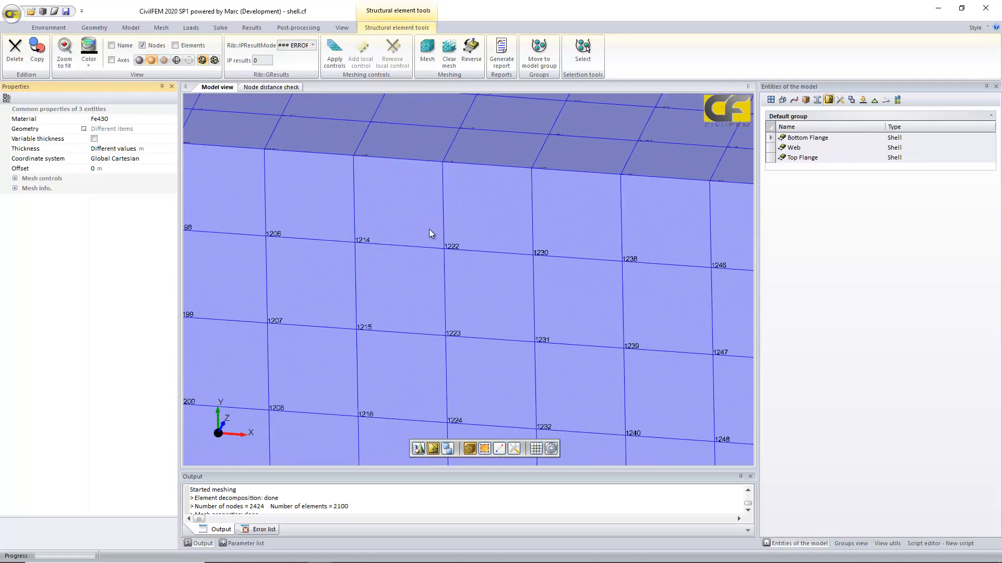
# - Make the selected shells semi-transparent and examine the overlapping node numbers where the web meets the top and bottom flanges
pyautogui.click(167, 60)
pyautogui.scroll(2, 427, 161)
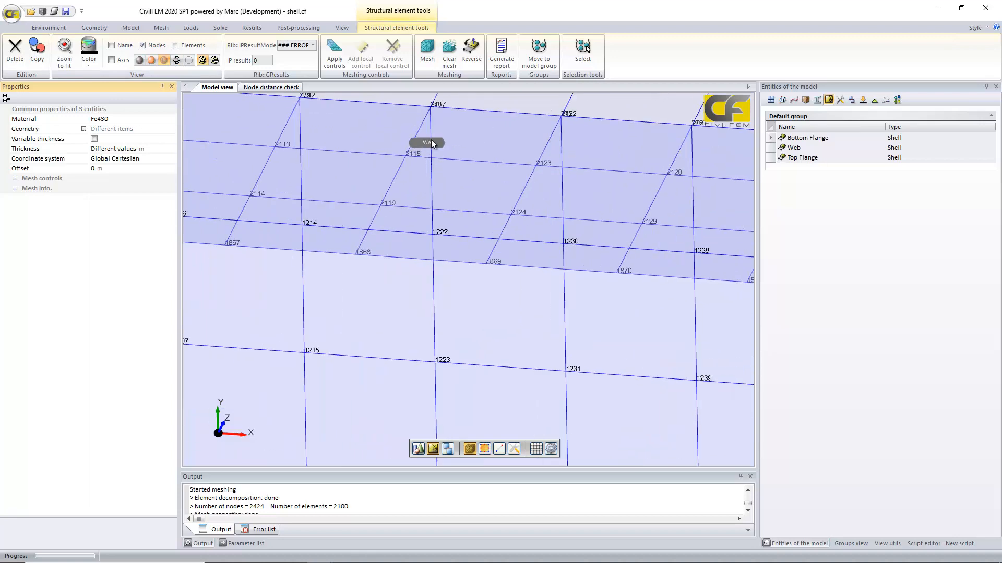
pyautogui.moveTo(561, 250); pyautogui.dragTo(563, 371, button='middle')
pyautogui.scroll(4, 543, 245)
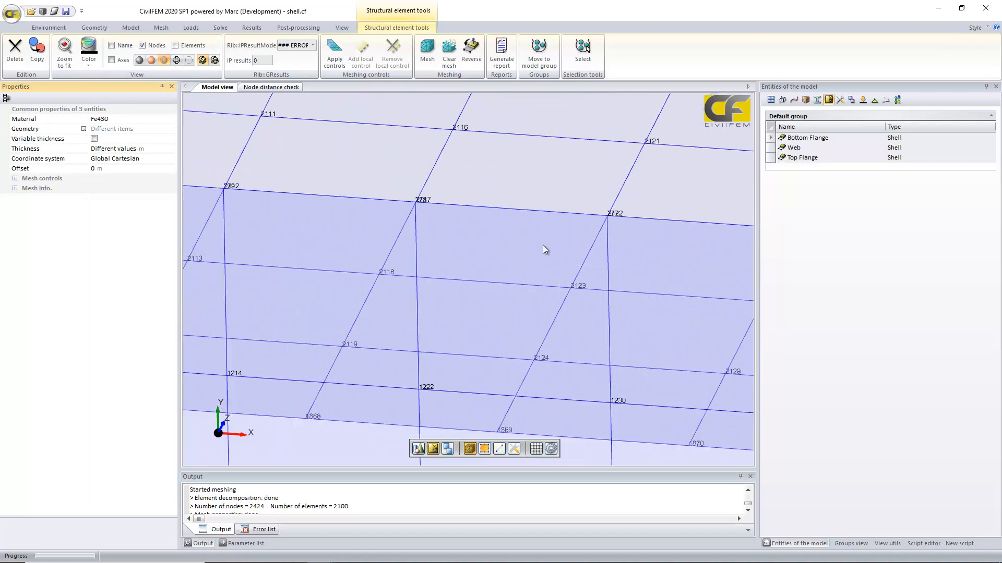
pyautogui.scroll(-5, 456, 212)
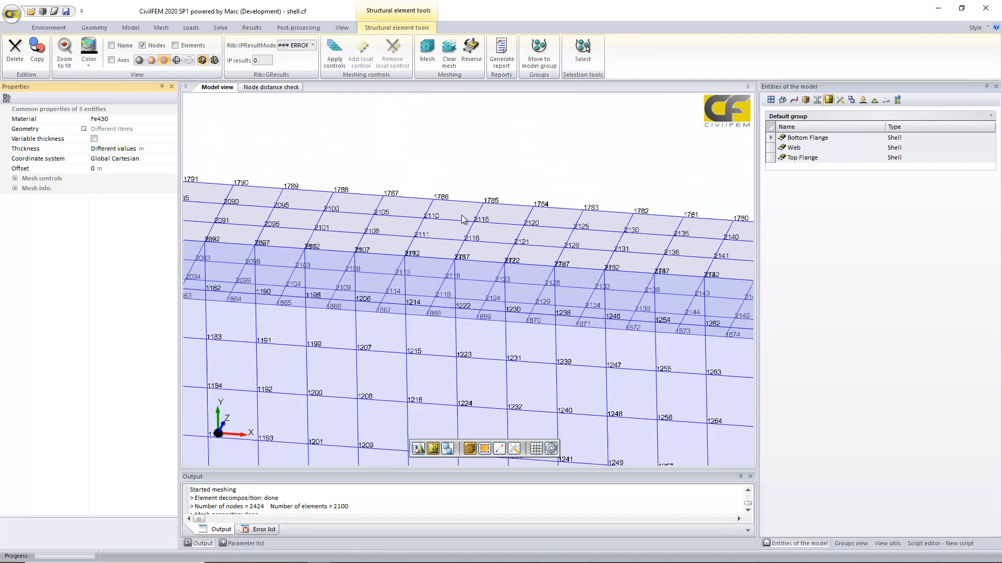
pyautogui.scroll(-2, 472, 220)
pyautogui.scroll(5, 488, 292)
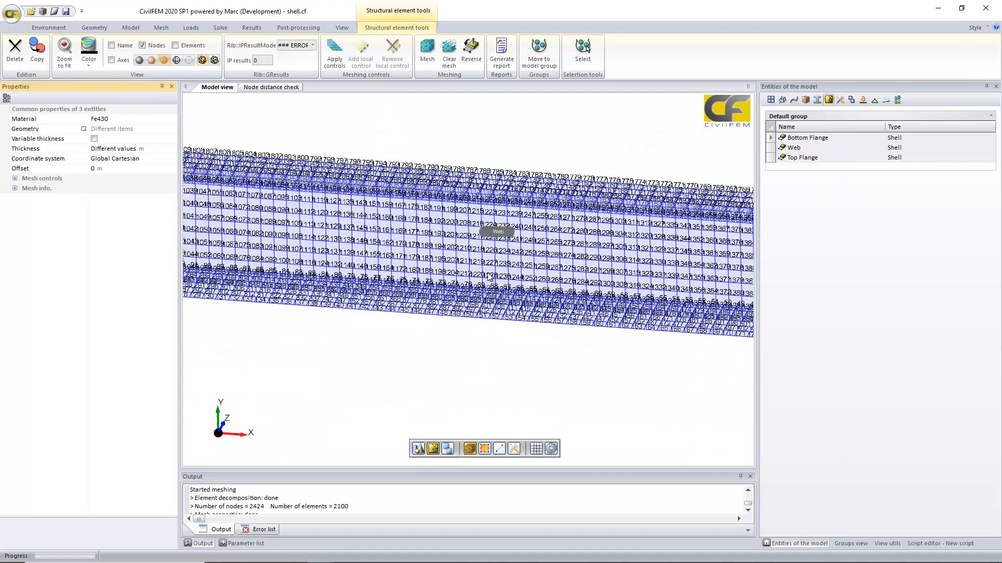
pyautogui.scroll(3, 488, 298)
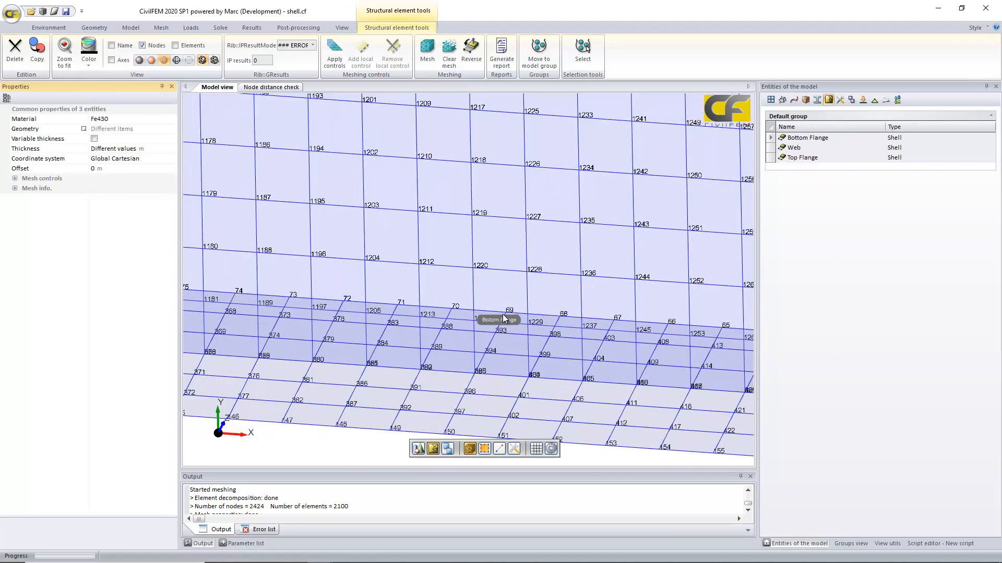
pyautogui.scroll(1, 508, 295)
pyautogui.scroll(-5, 513, 286)
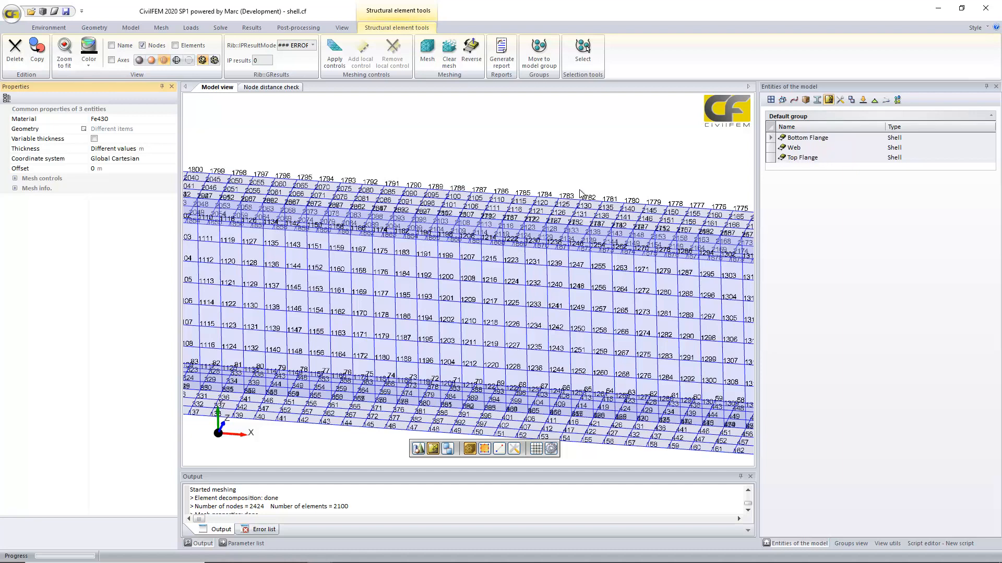
pyautogui.scroll(-2, 584, 187)
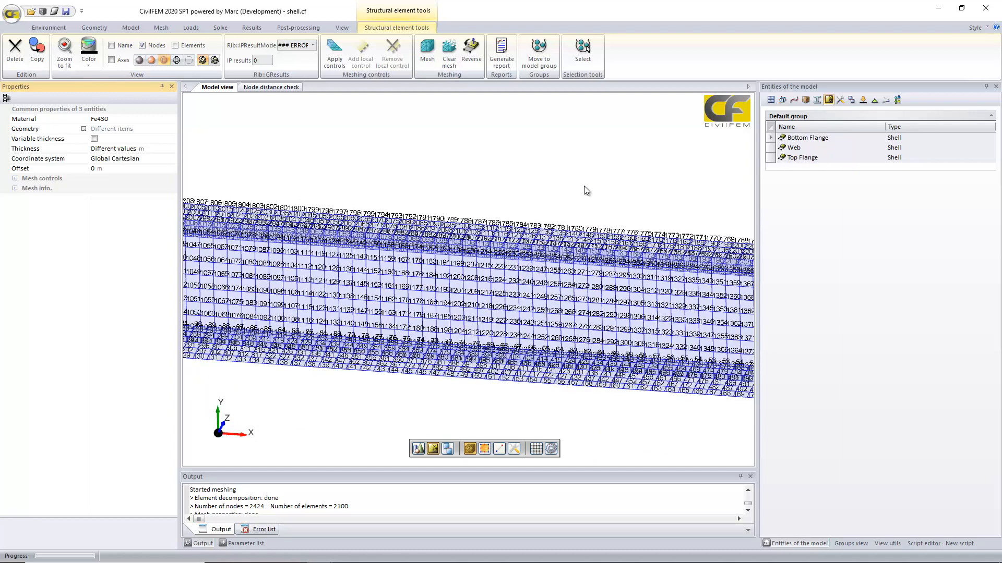
pyautogui.scroll(-2, 584, 186)
pyautogui.scroll(2, 590, 187)
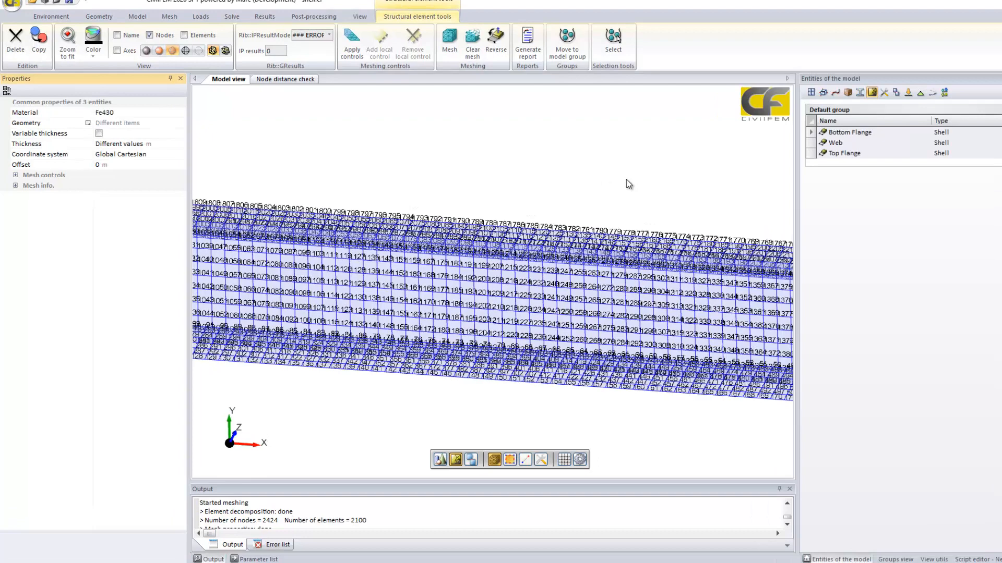
# - Turn off the node numbering of the three shells and bring the whole beam into view
pyautogui.click(142, 46)
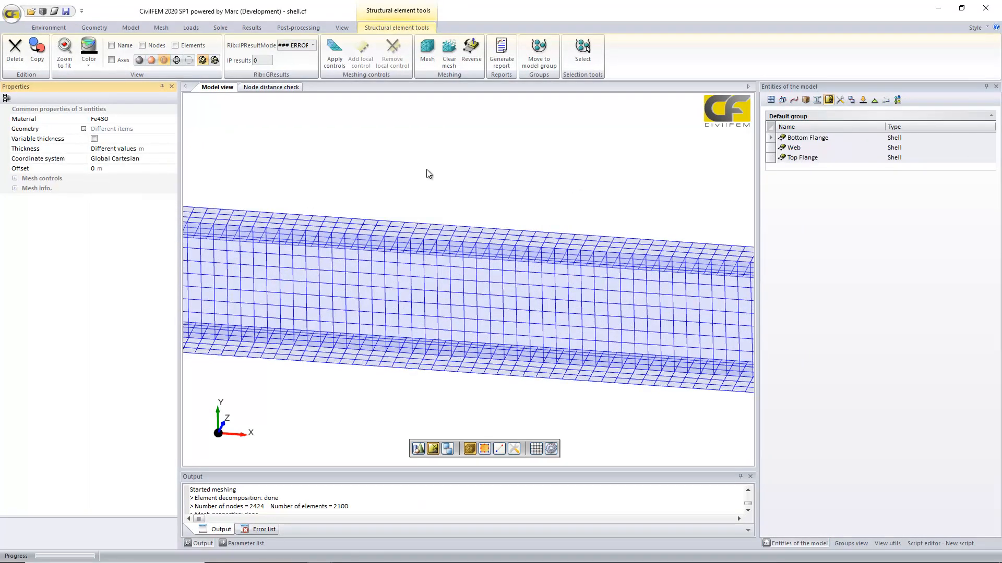
pyautogui.scroll(-2, 425, 188)
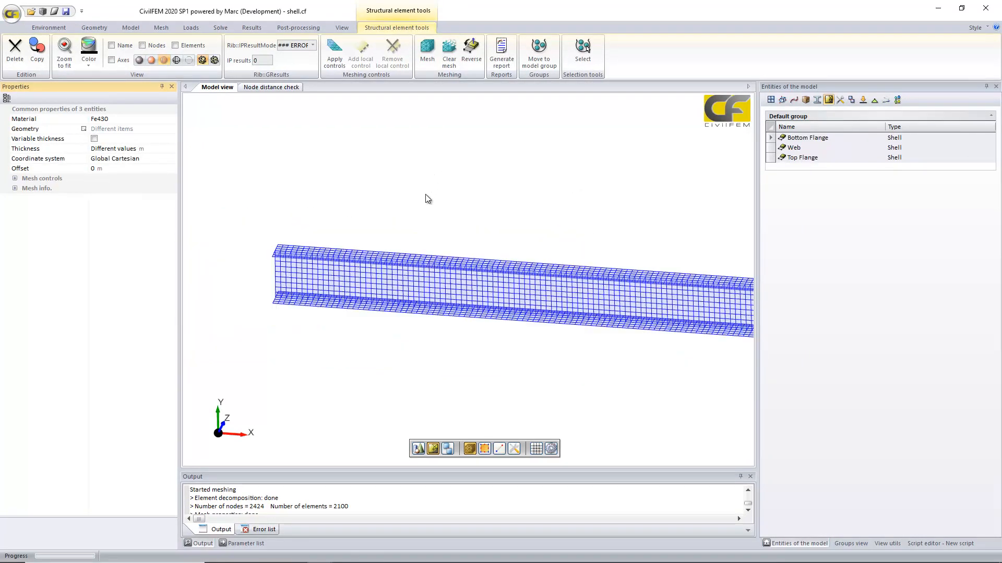
pyautogui.moveTo(409, 192); pyautogui.dragTo(361, 181, button='middle')
pyautogui.scroll(-1, 360, 179)
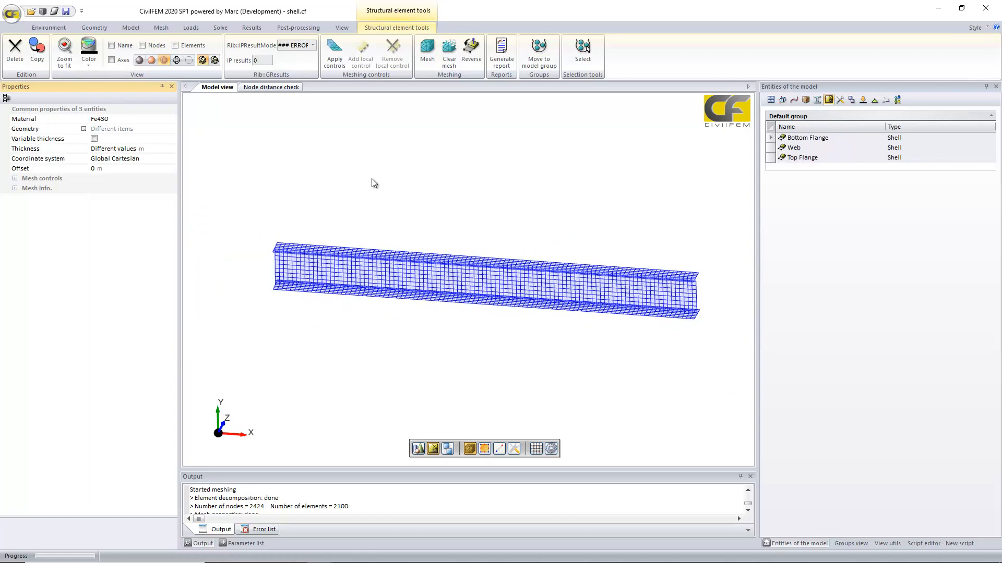
pyautogui.moveTo(472, 198); pyautogui.dragTo(436, 192, button='middle')
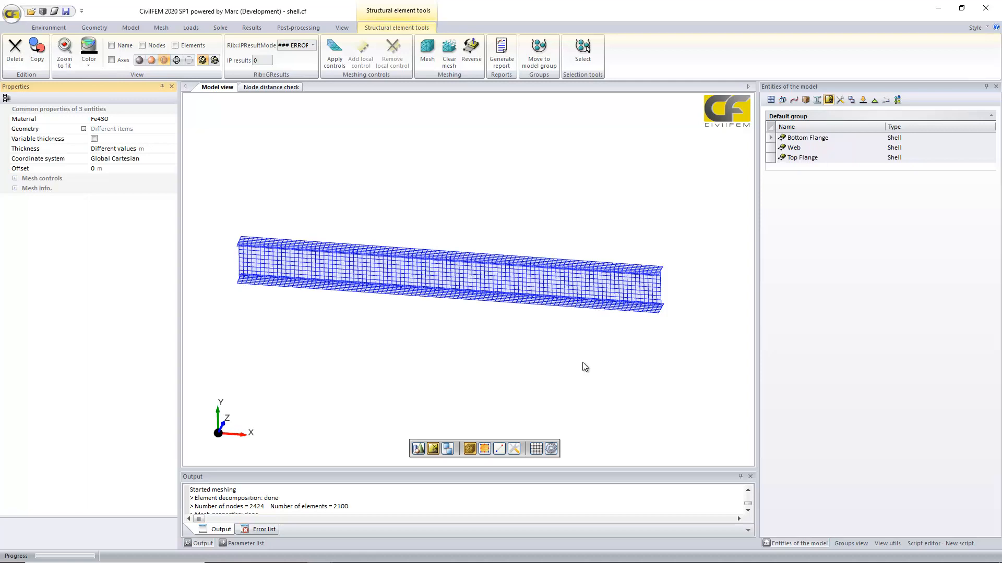
# - Merge all nodes of the model with a tolerance of 0.01 m and examine the mesh along the web
pyautogui.scroll(5, 534, 316)
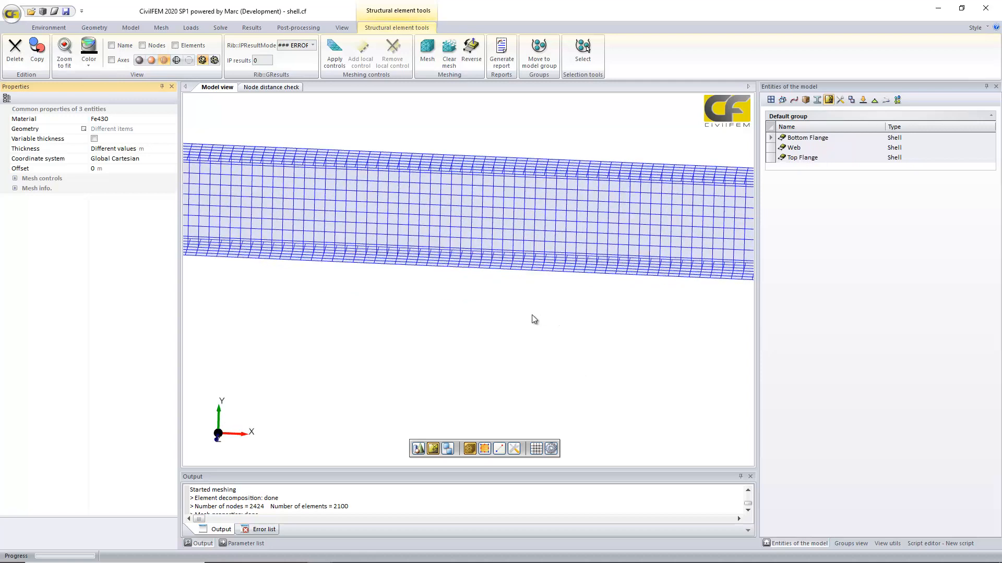
pyautogui.click(158, 29)
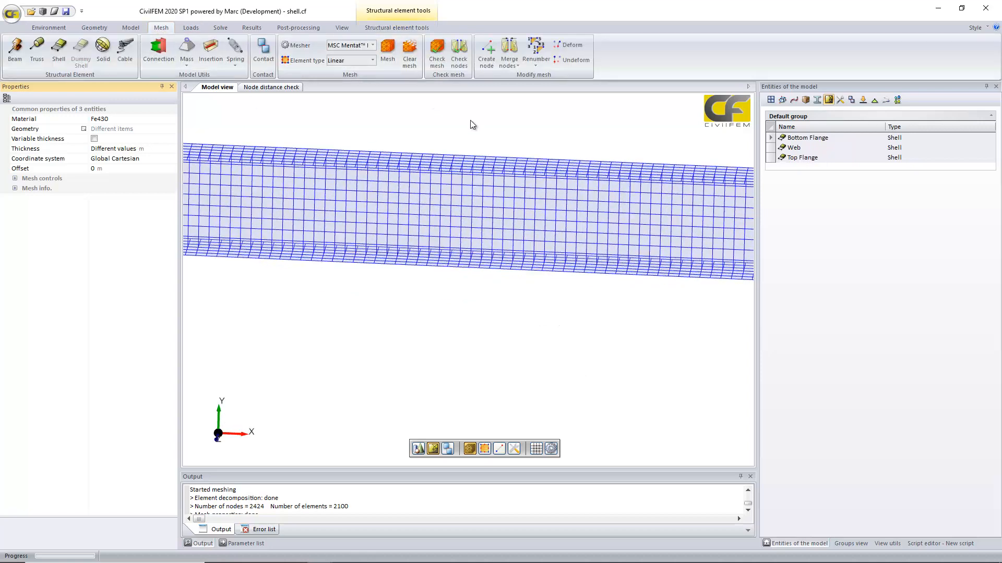
pyautogui.click(514, 65)
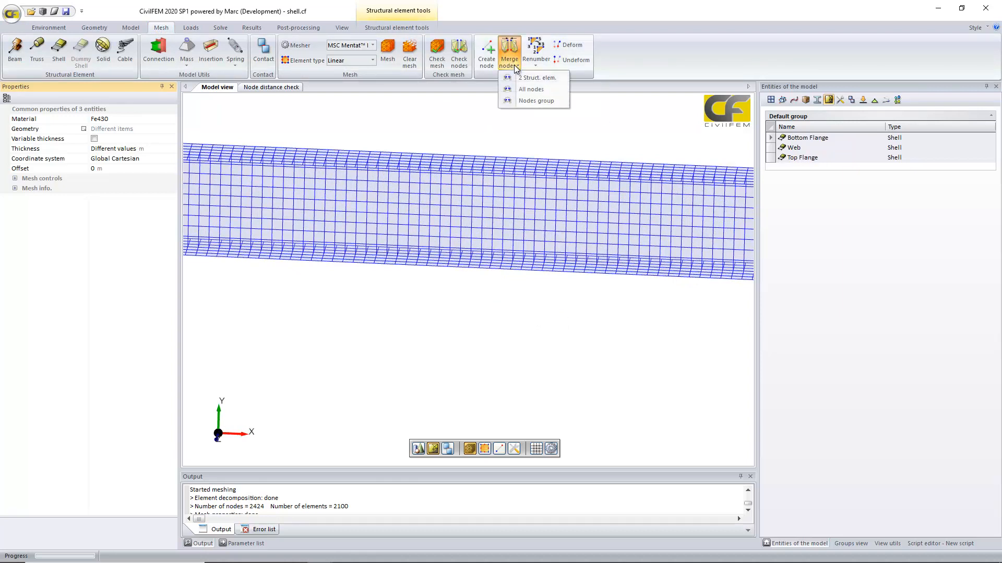
pyautogui.click(546, 92)
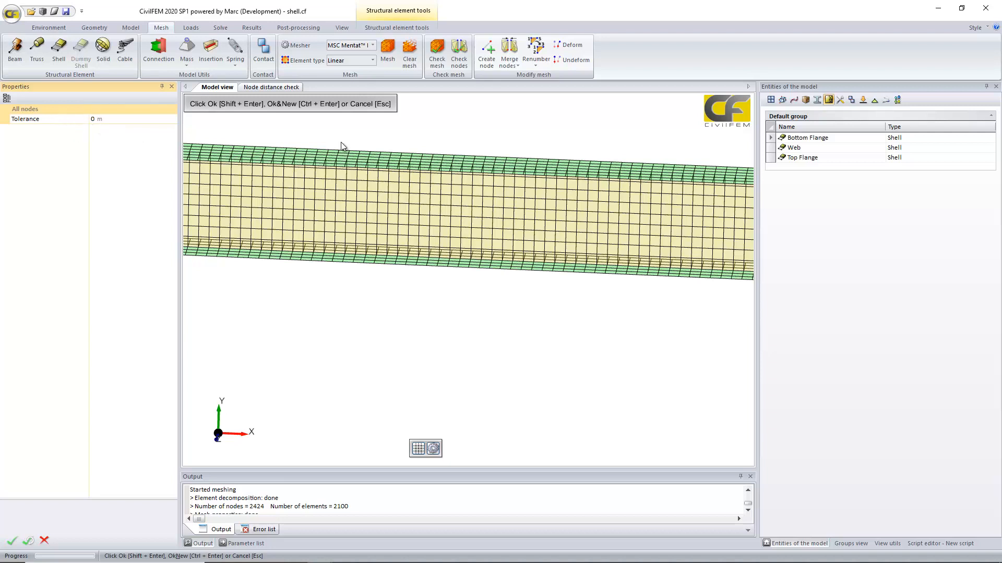
pyautogui.click(103, 118)
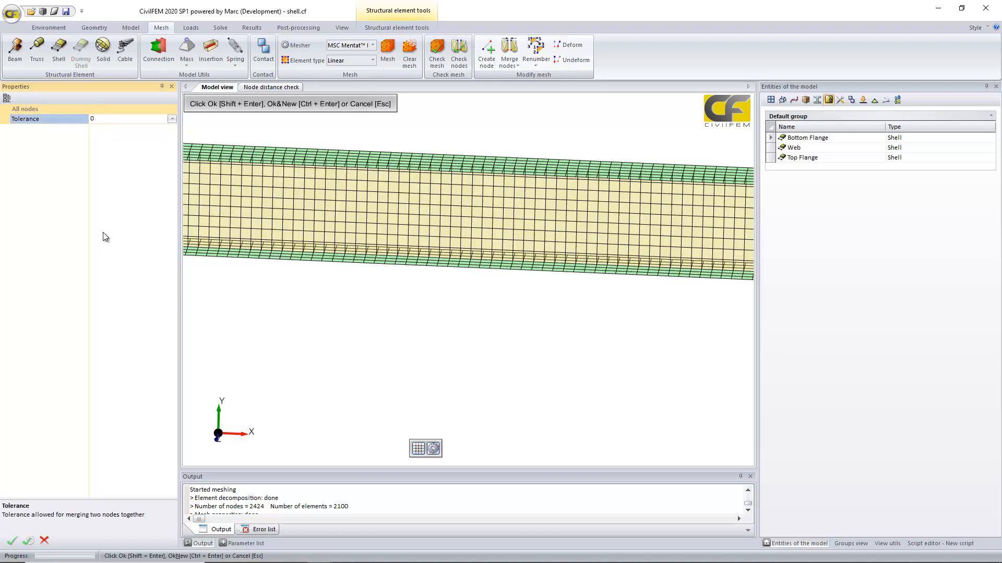
pyautogui.write('0.01')
pyautogui.click(13, 541)
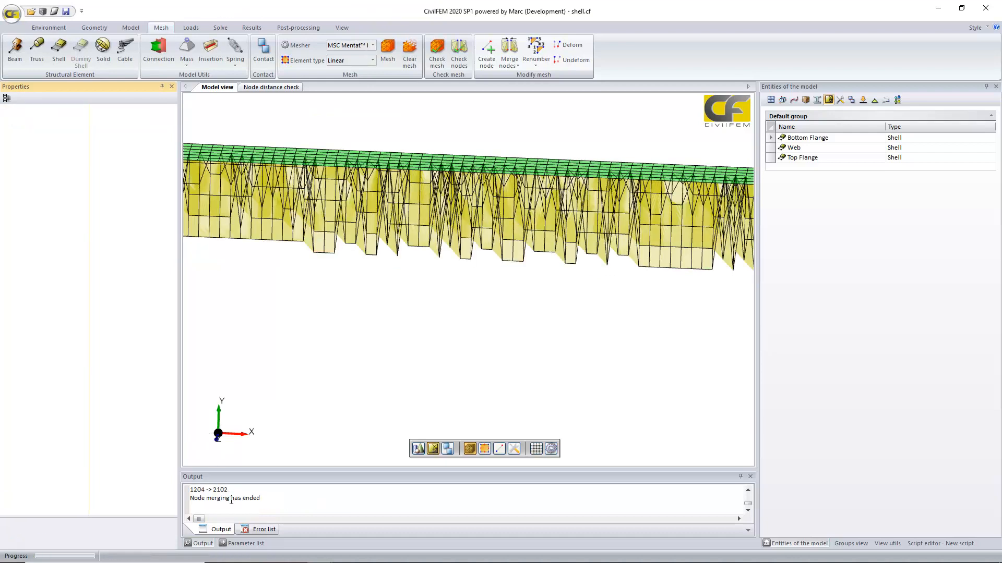
pyautogui.scroll(-4, 332, 376)
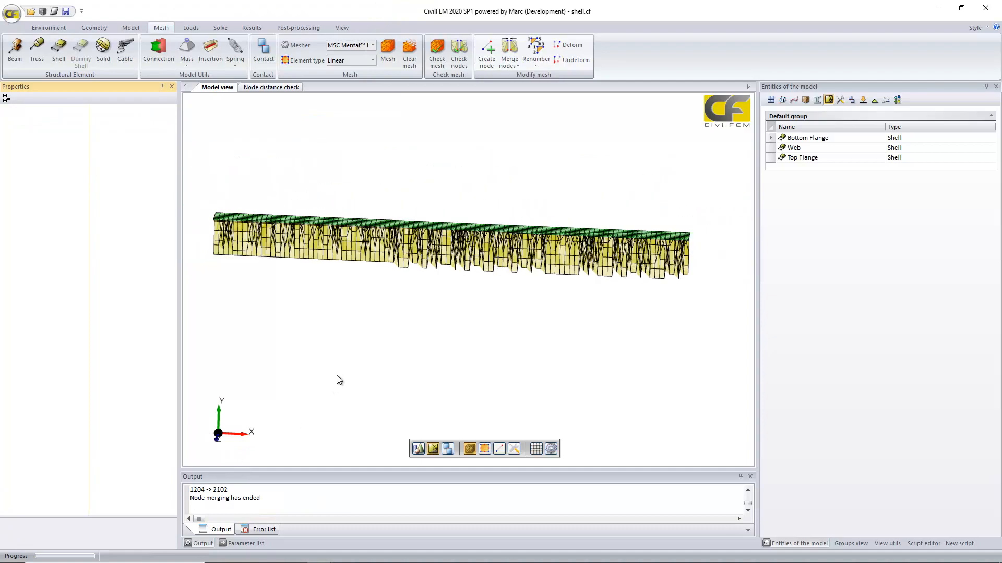
pyautogui.moveTo(337, 380); pyautogui.dragTo(390, 388, button='middle')
pyautogui.scroll(6, 419, 333)
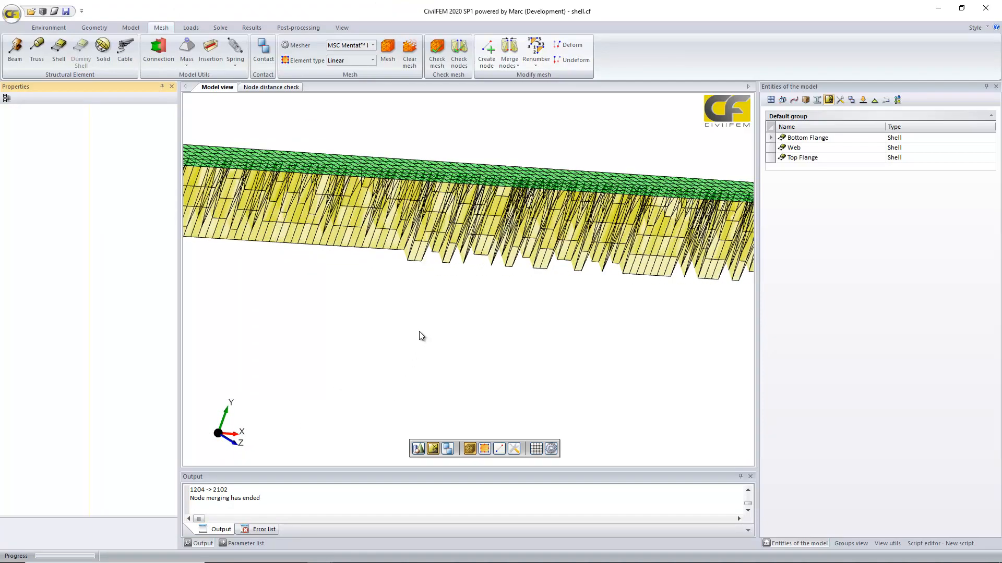
pyautogui.moveTo(481, 320); pyautogui.dragTo(344, 331, button='middle')
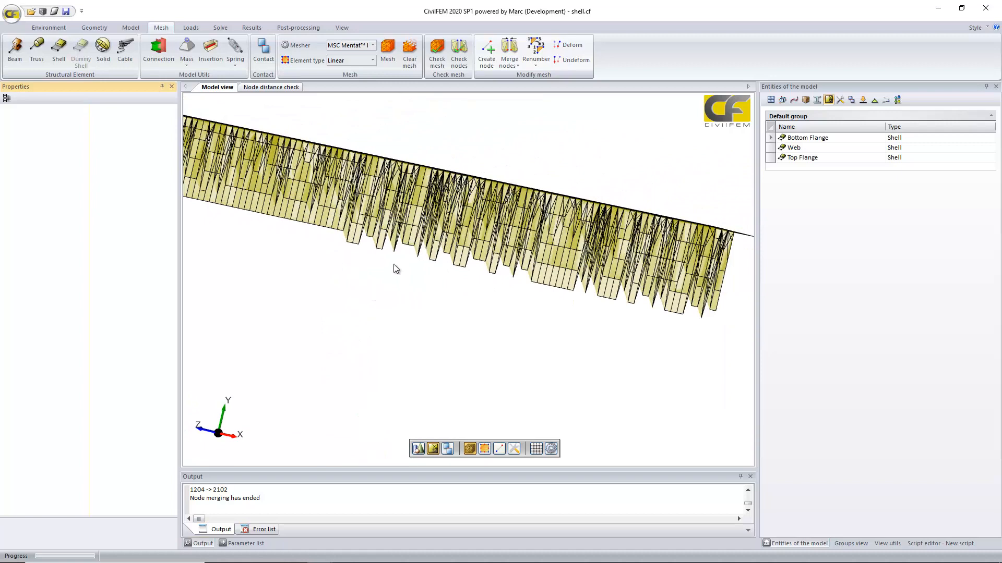
# - Clear the mesh of the model and mesh the whole I-beam again, saving the model before proceeding
pyautogui.click(403, 49)
pyautogui.click(476, 305)
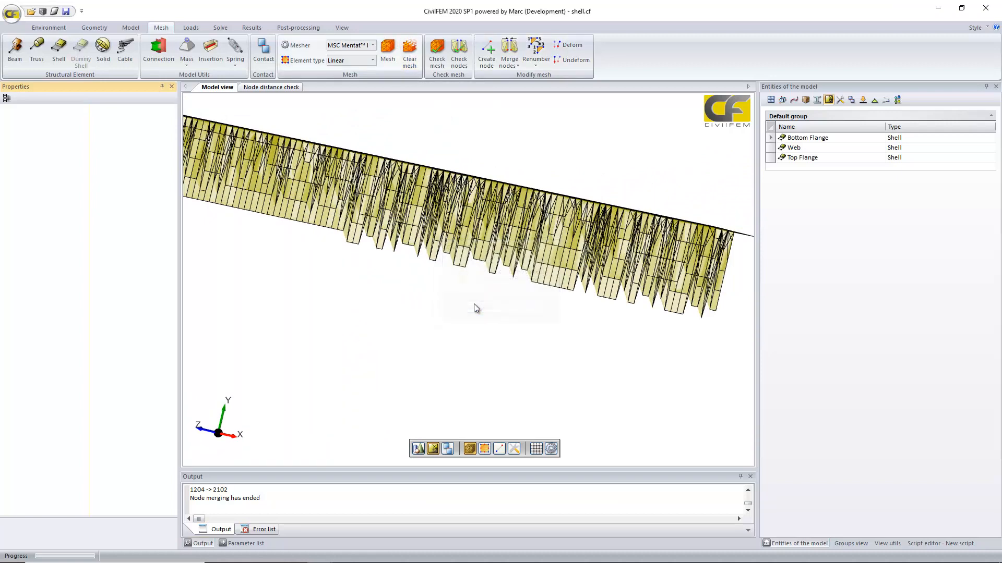
pyautogui.click(388, 51)
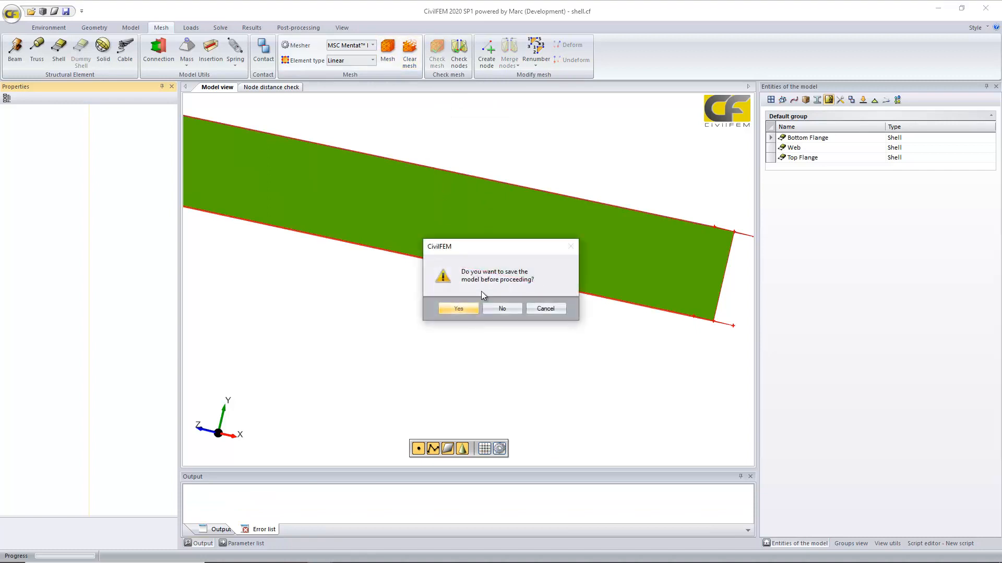
pyautogui.click(466, 309)
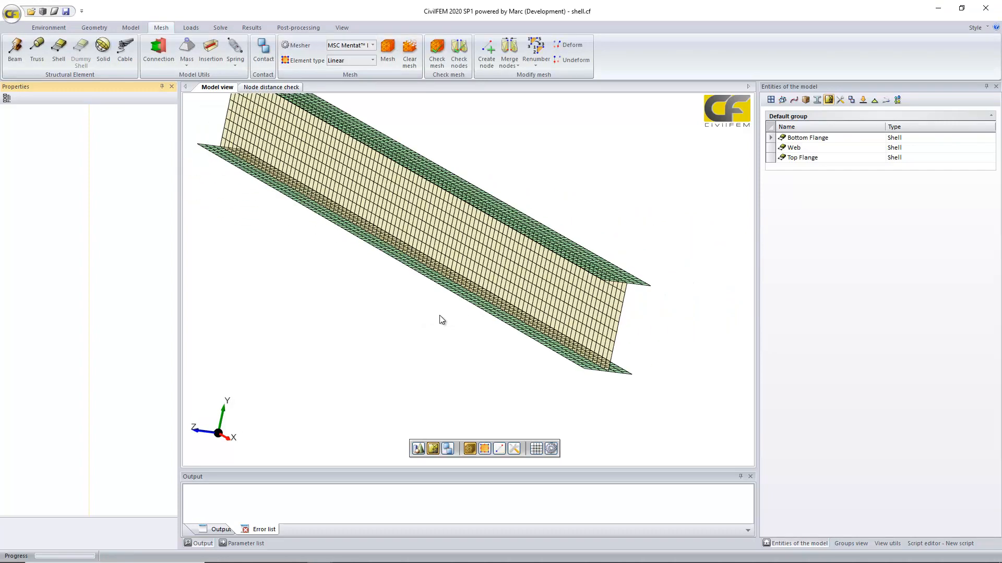
pyautogui.moveTo(427, 318); pyautogui.dragTo(461, 322, button='middle')
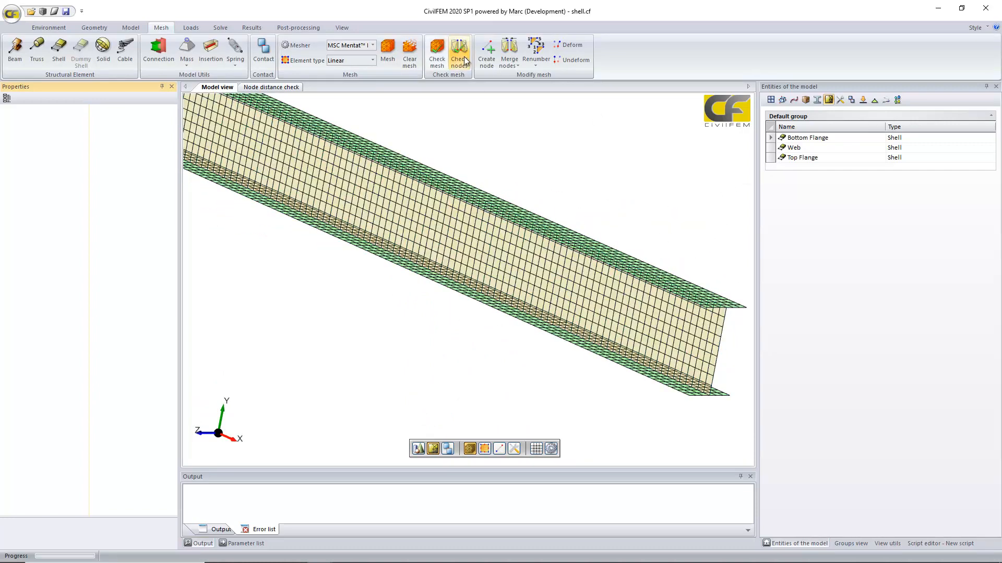
# - Merge all nodes of the model with a tolerance of 0.001 m and examine the whole beam's mesh
pyautogui.click(509, 55)
pyautogui.click(529, 91)
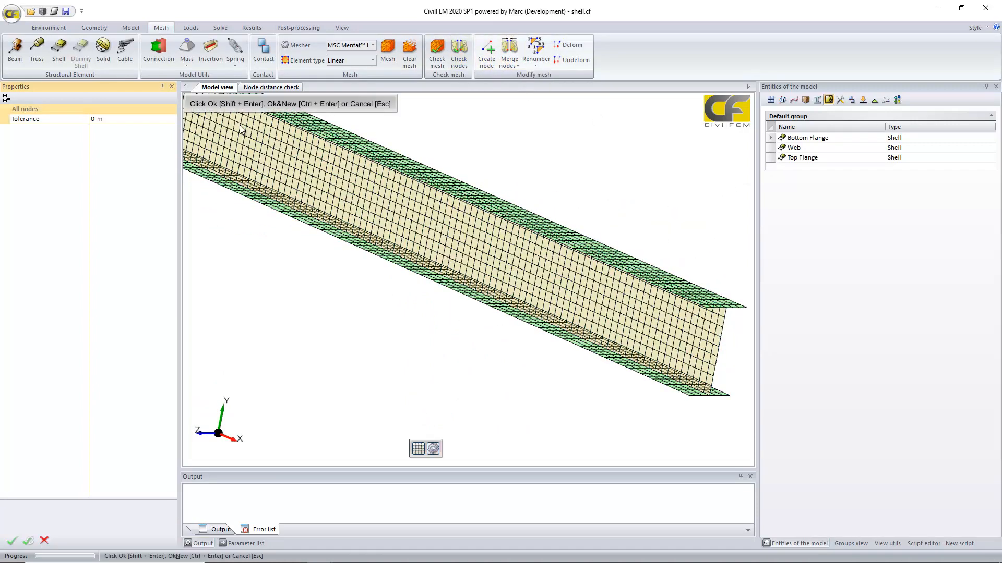
pyautogui.click(58, 121)
pyautogui.write('0.001')
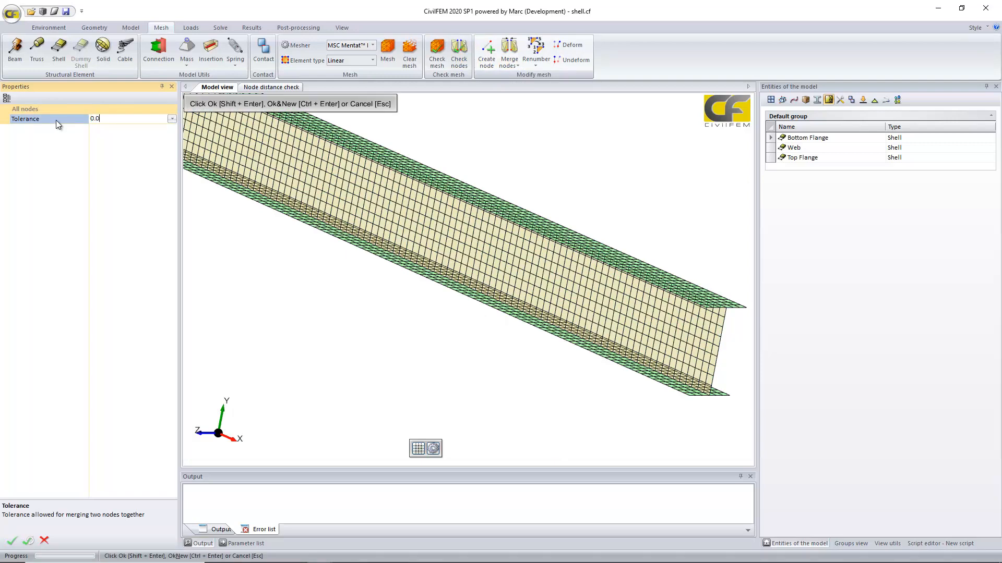
pyautogui.click(10, 541)
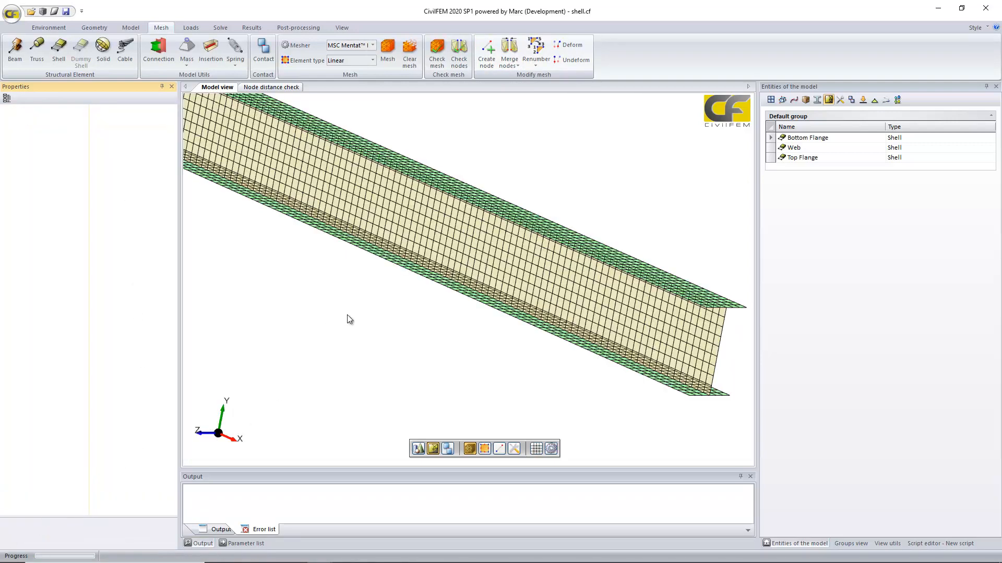
pyautogui.scroll(-3, 354, 315)
pyautogui.moveTo(354, 315); pyautogui.dragTo(431, 304, button='middle')
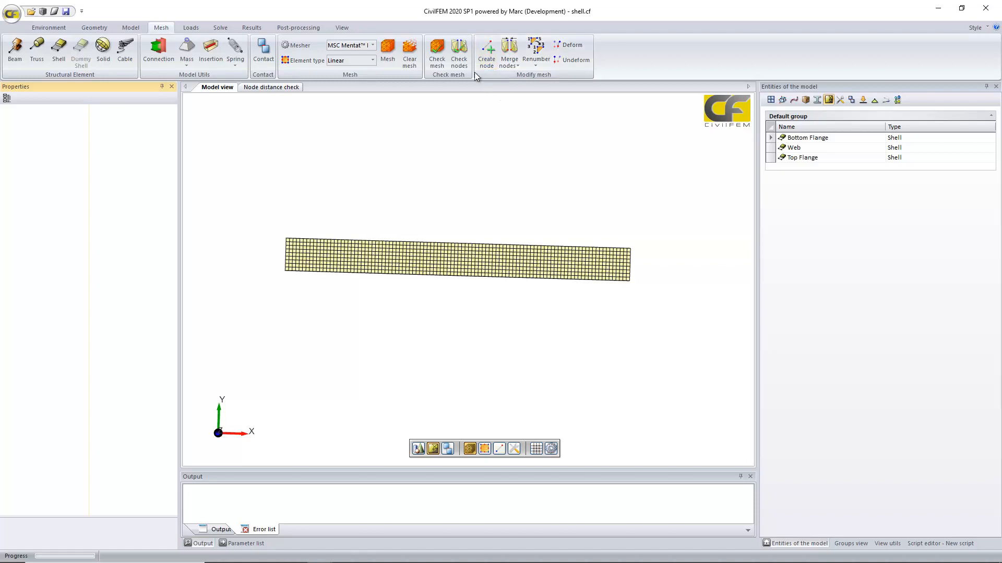
# - Run a node distance check at 0.001 m tolerance on the mesh nodes near the beam's +X end, then return to the model view
pyautogui.click(459, 52)
pyautogui.click(73, 121)
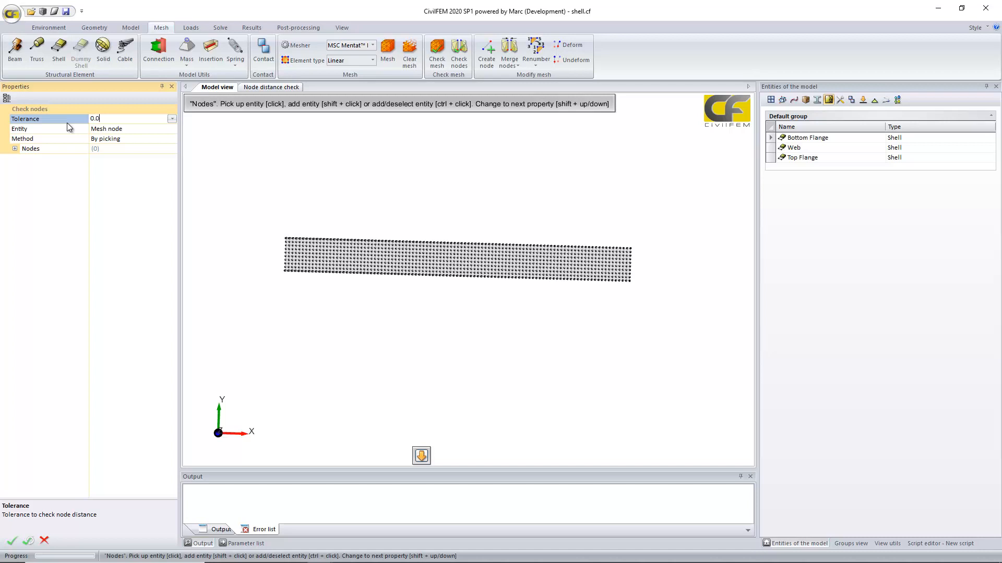
pyautogui.write('01')
pyautogui.moveTo(509, 177); pyautogui.dragTo(652, 324)
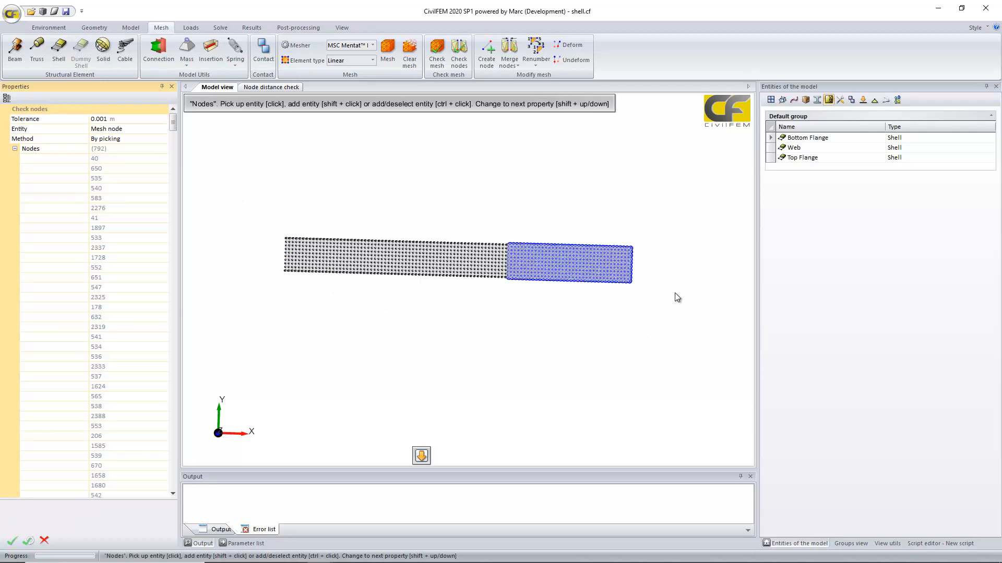
pyautogui.click(12, 541)
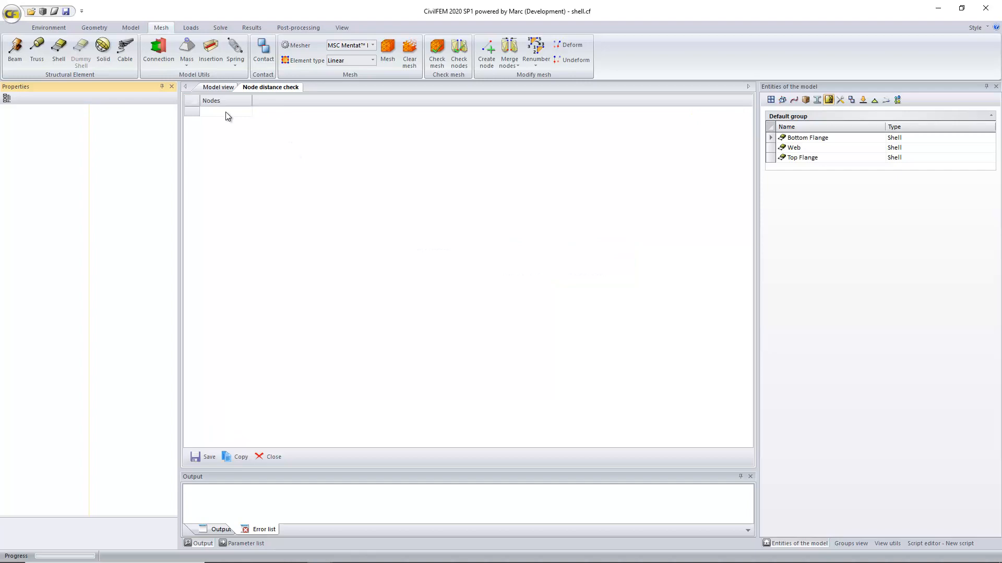
pyautogui.click(220, 87)
pyautogui.moveTo(310, 156); pyautogui.dragTo(276, 99, button='middle')
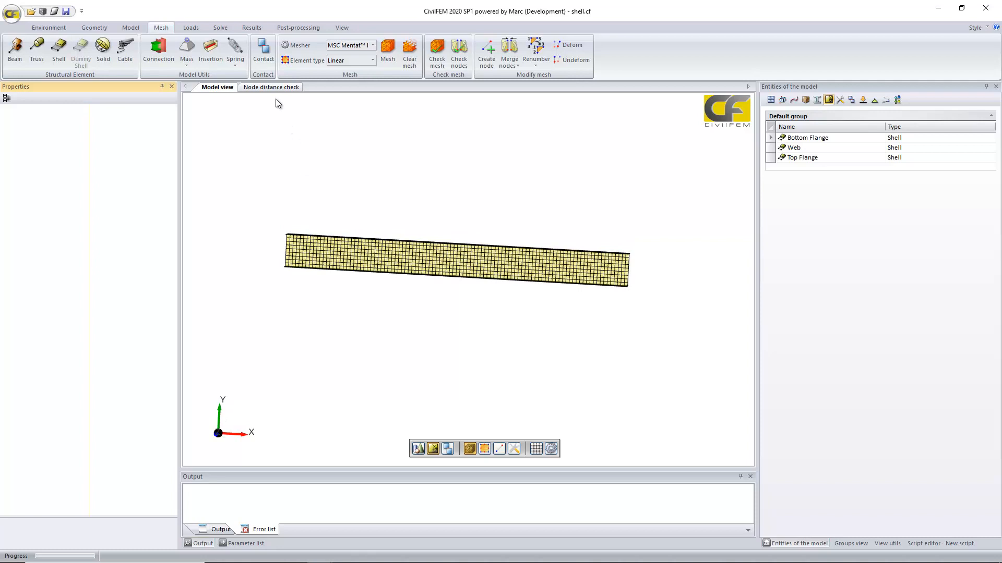
# - Clear the merged mesh and regenerate the mesh of all three shells, saving the model before proceeding
pyautogui.click(409, 55)
pyautogui.click(484, 308)
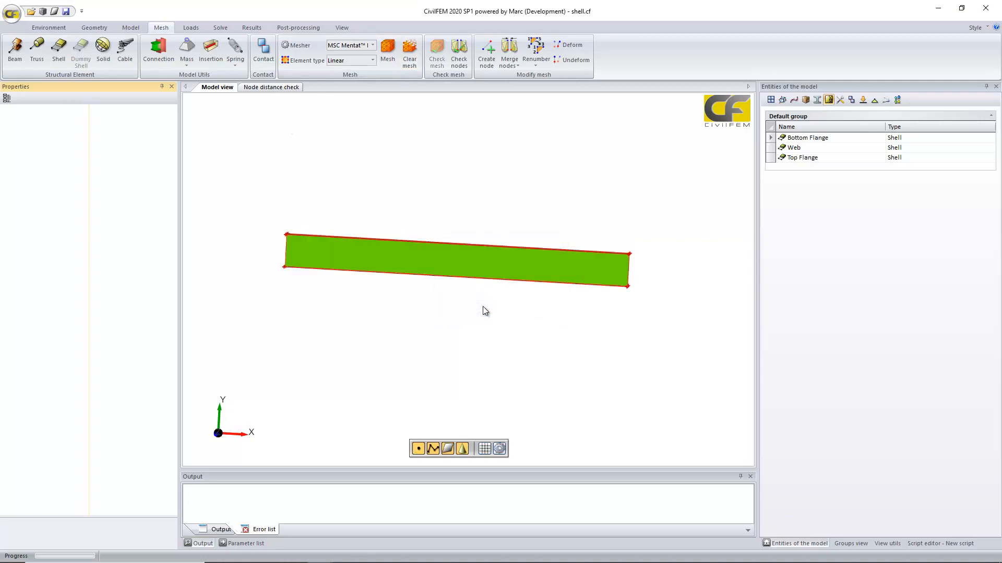
pyautogui.click(388, 52)
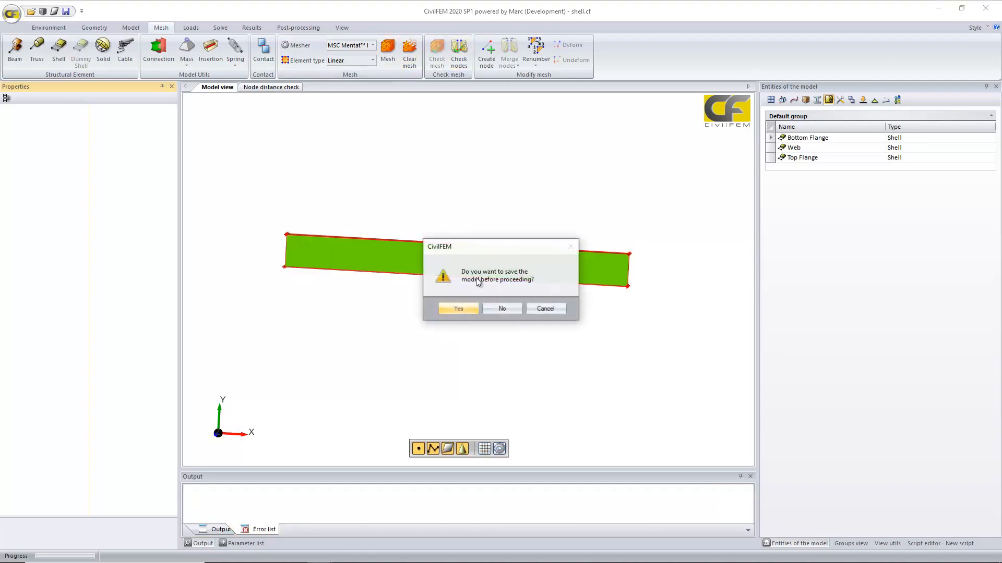
pyautogui.click(458, 309)
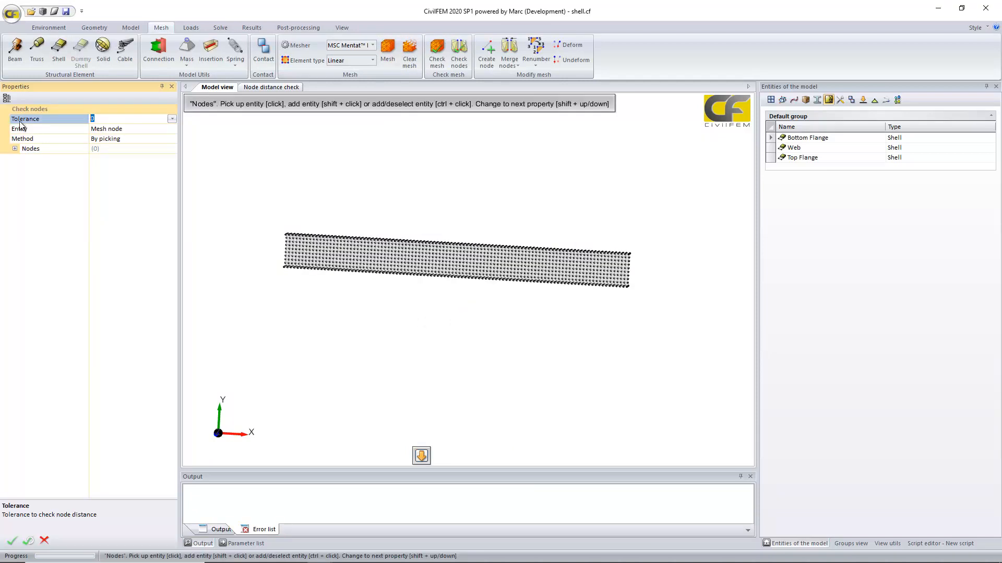
# - Check the distances of all the I-beam's mesh nodes with a tolerance of 0.001 m and return to the model view
pyautogui.write('1')
pyautogui.moveTo(509, 177); pyautogui.dragTo(440, 366)
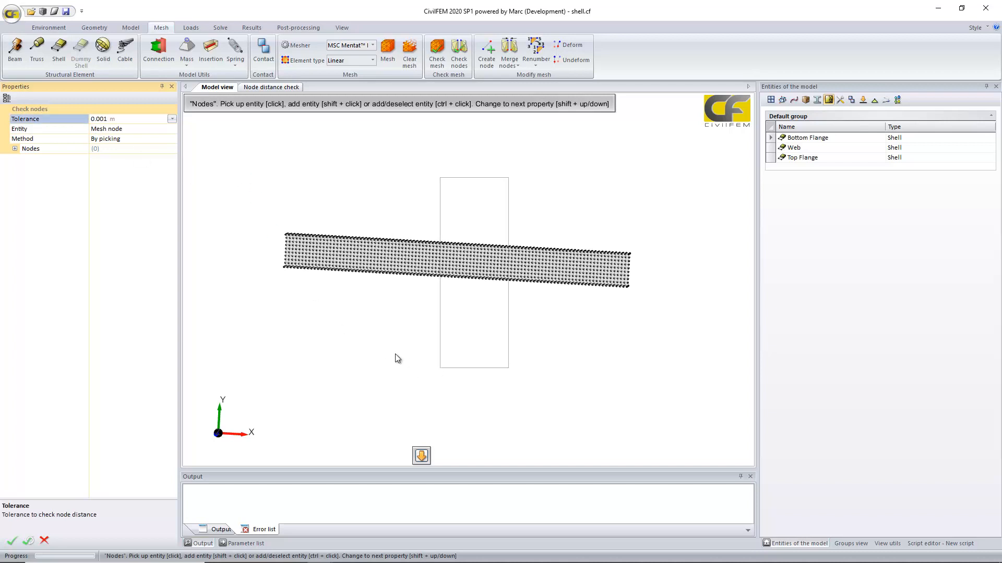
pyautogui.moveTo(674, 198); pyautogui.dragTo(207, 334)
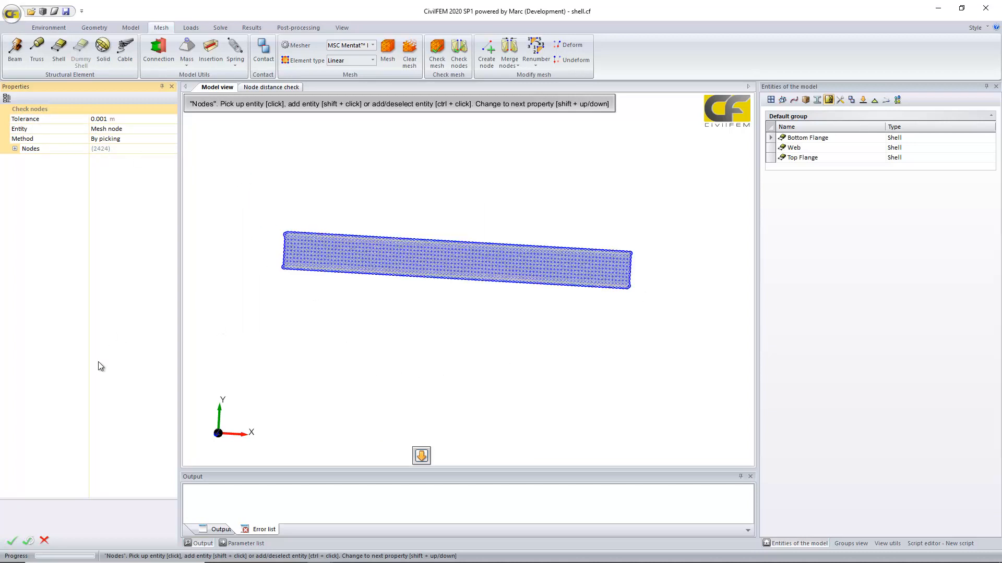
pyautogui.click(12, 541)
pyautogui.click(219, 87)
# - Examine the flagged nodes along the edges between the web and the flanges, and remove the check display from the model view
pyautogui.scroll(5, 372, 207)
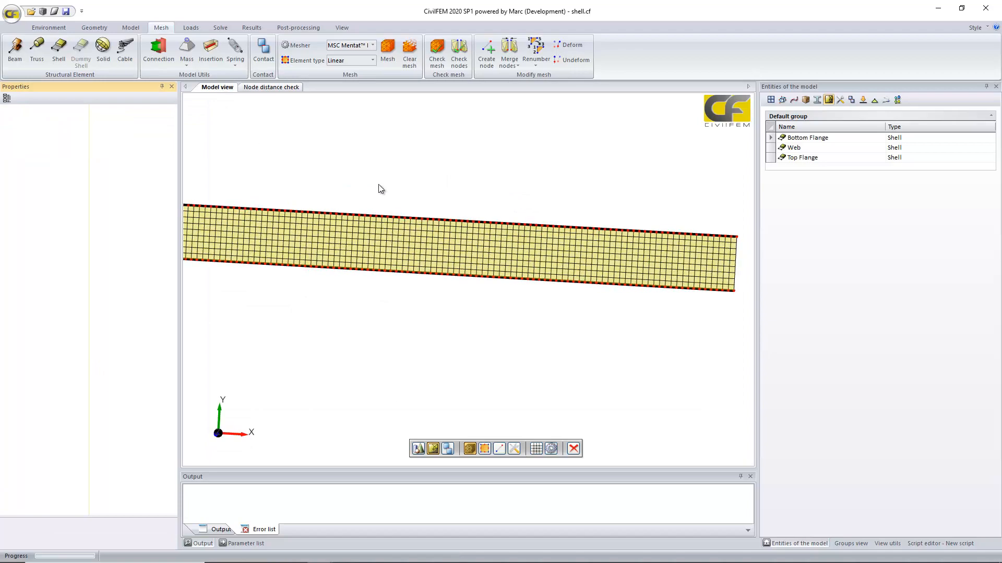
pyautogui.moveTo(378, 184); pyautogui.dragTo(439, 233, button='middle')
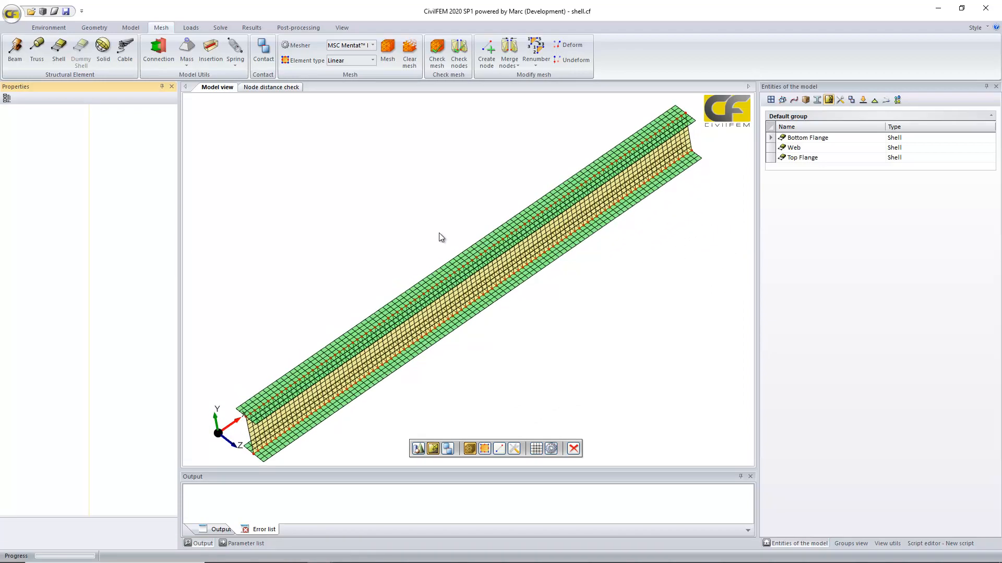
pyautogui.scroll(5, 439, 229)
pyautogui.scroll(3, 440, 184)
pyautogui.scroll(-6, 440, 184)
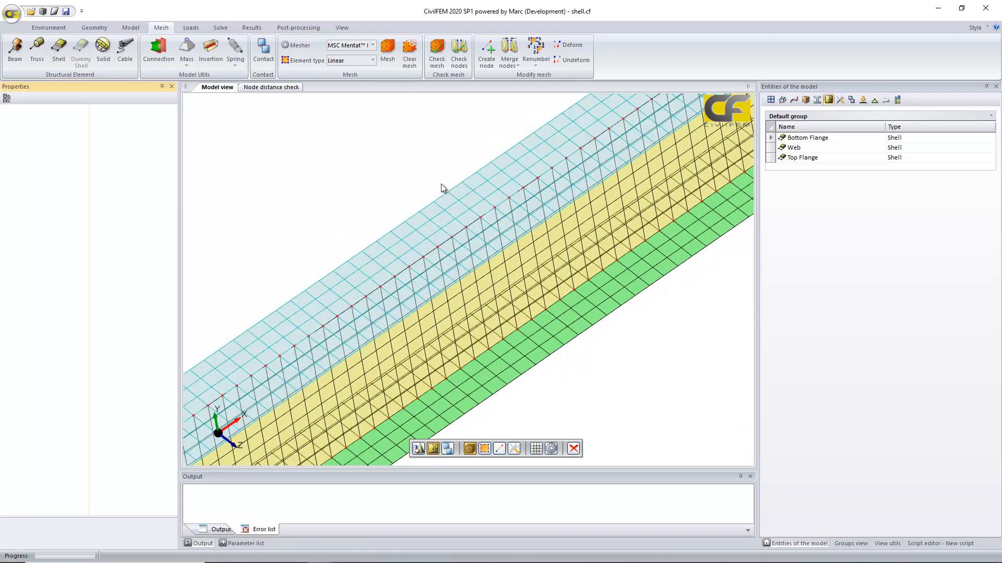
pyautogui.moveTo(440, 183); pyautogui.dragTo(383, 85, button='middle')
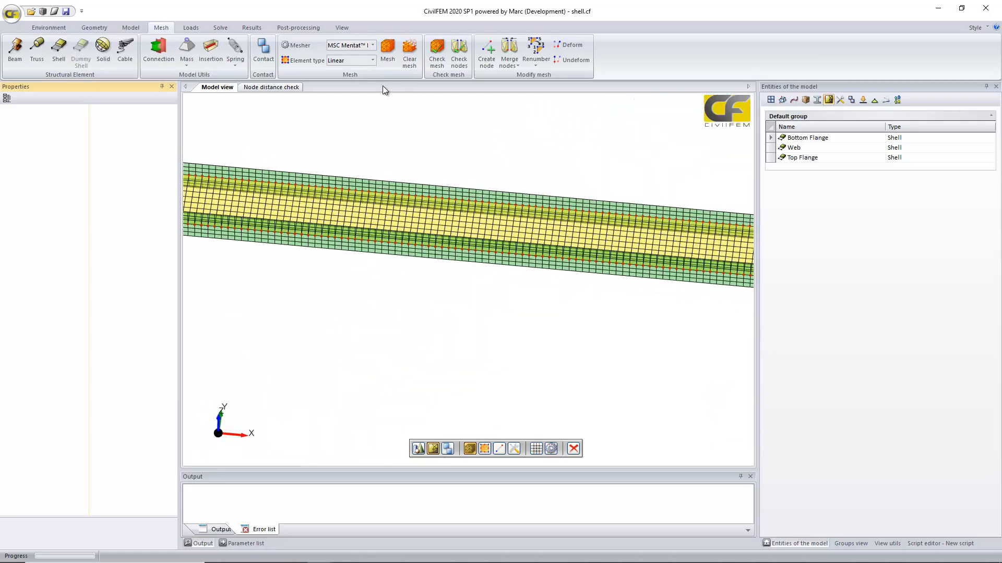
pyautogui.click(574, 450)
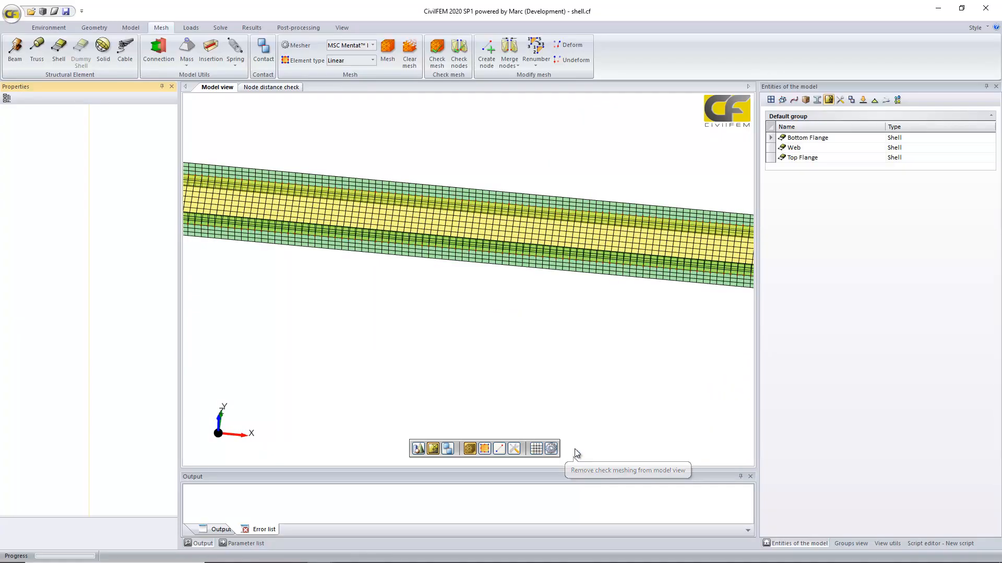
# - Merge all nodes of the regenerated mesh with a tolerance of 0.001 m
pyautogui.click(505, 65)
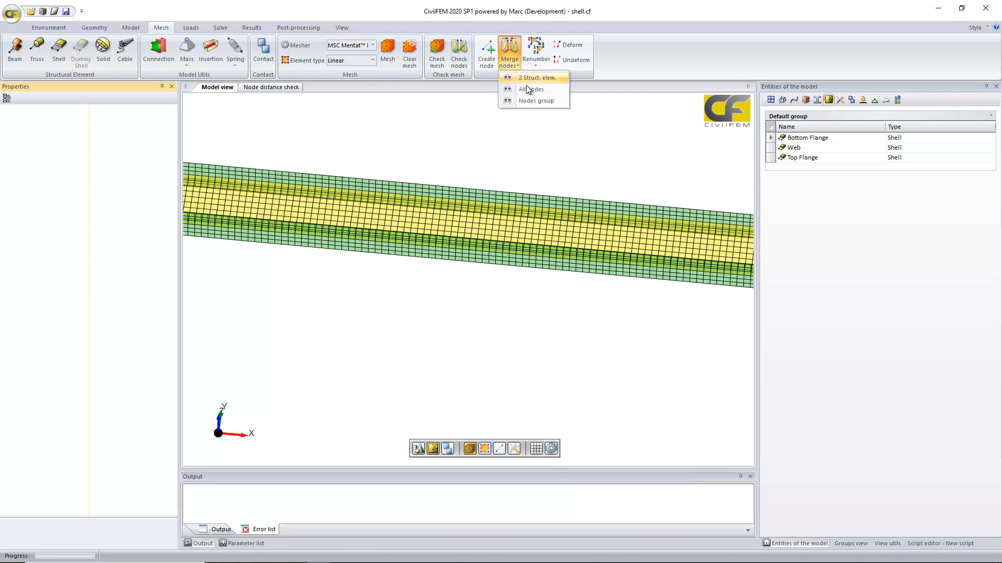
pyautogui.click(545, 87)
pyautogui.click(143, 120)
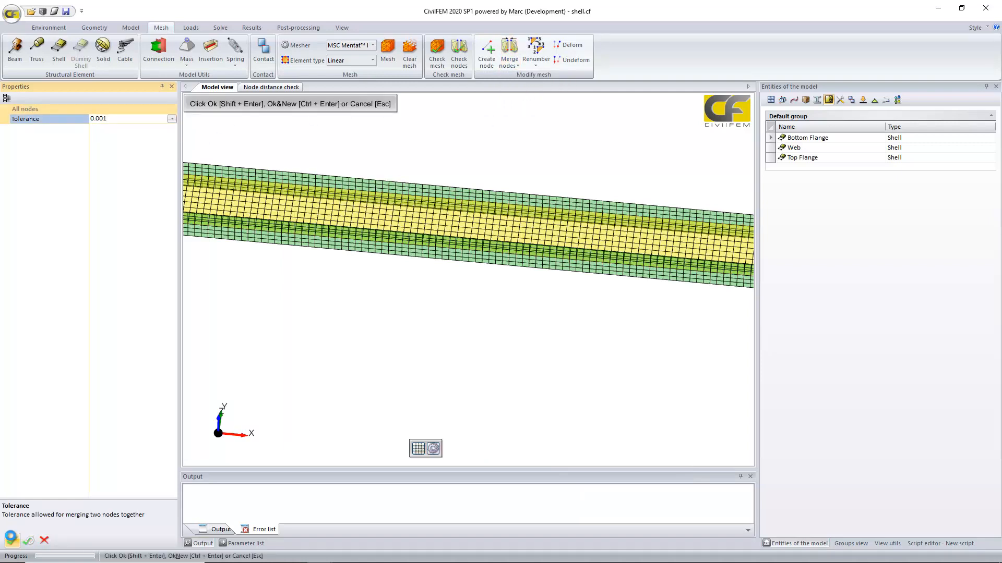
pyautogui.click(12, 541)
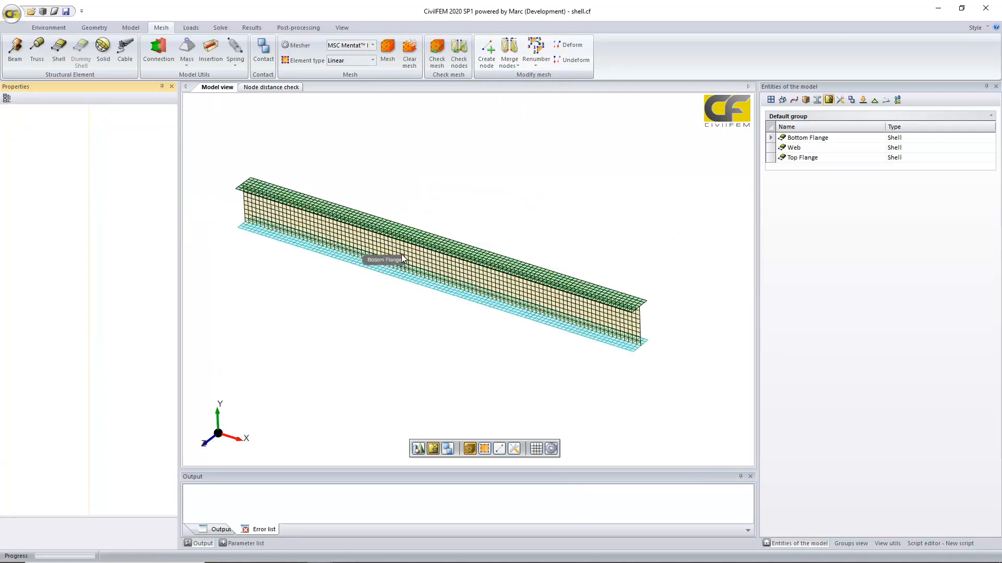
# - Display all three shells of the I-beam with their solid thickness and clear the selection
pyautogui.moveTo(676, 197); pyautogui.dragTo(412, 347)
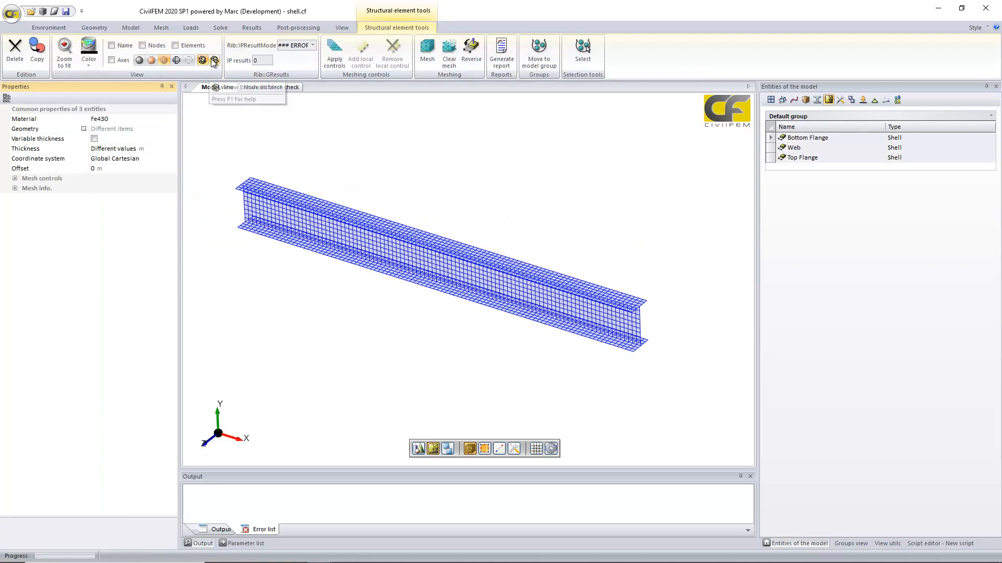
pyautogui.click(151, 60)
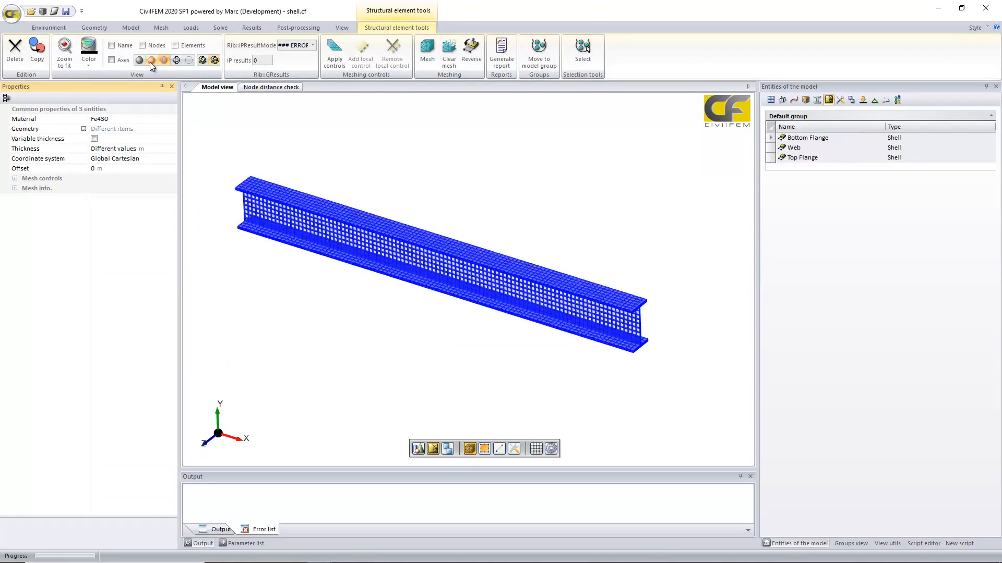
pyautogui.click(340, 135)
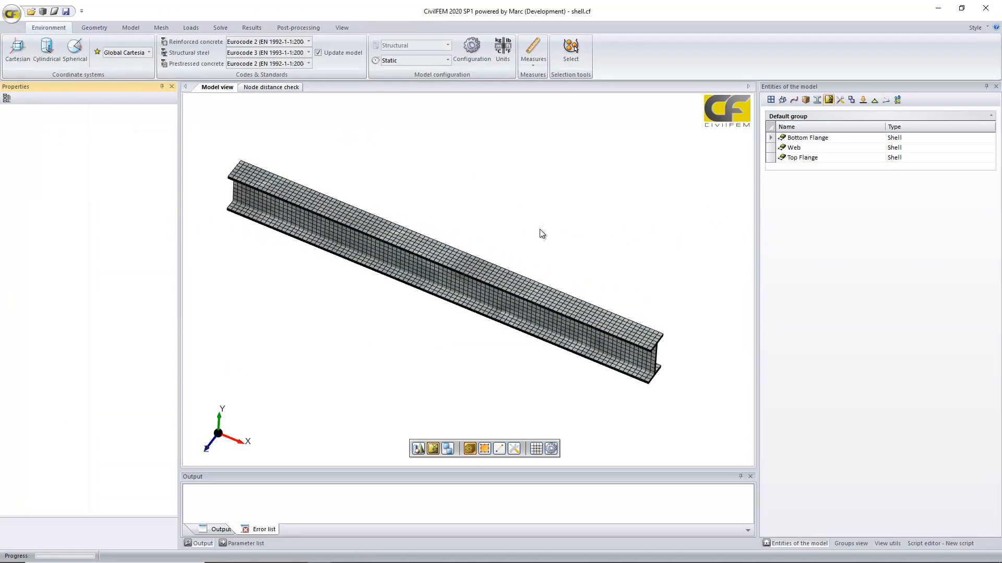
# - Plot the Structural loads group on the I-beam and examine where the loads act
pyautogui.click(191, 27)
pyautogui.click(303, 41)
pyautogui.click(287, 72)
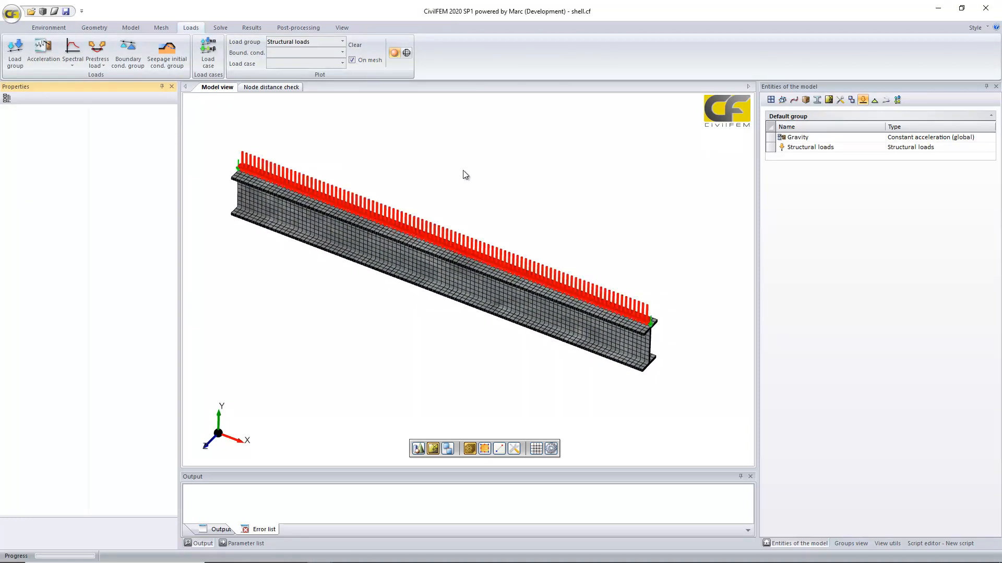
pyautogui.moveTo(464, 172)
pyautogui.mouseDown(button='middle')
pyautogui.moveTo(474, 152)
pyautogui.moveTo(459, 146)
pyautogui.moveTo(476, 154)
pyautogui.moveTo(487, 215)
pyautogui.moveTo(486, 170)
pyautogui.mouseUp(button='middle')
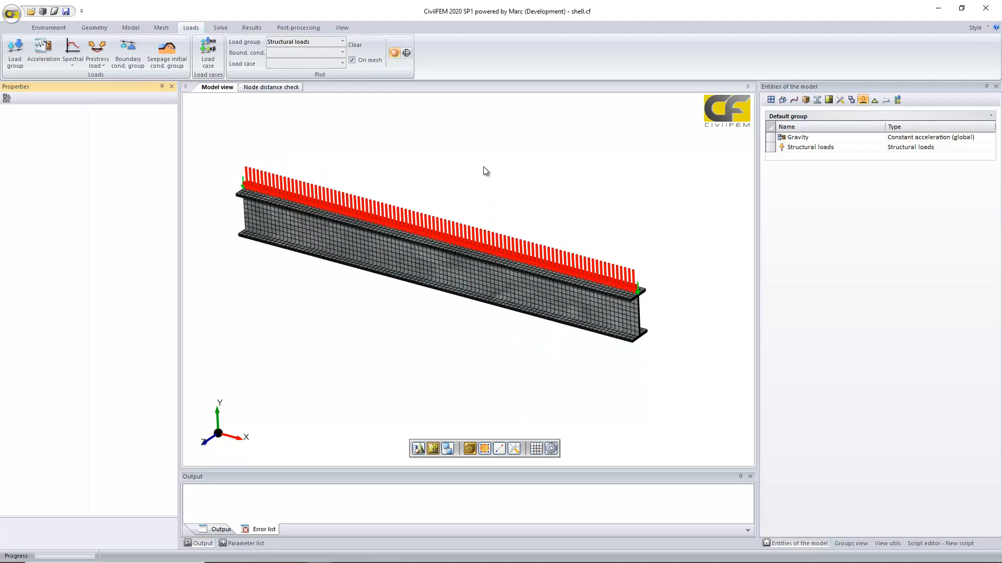
pyautogui.moveTo(484, 172); pyautogui.dragTo(478, 190, button='middle')
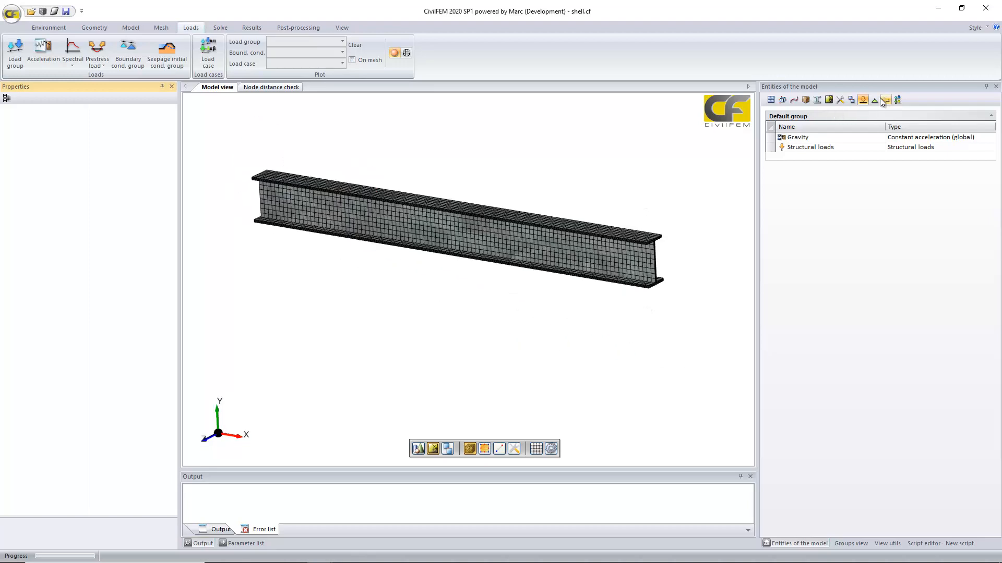
# - Open the existing boundary conditions group and show the settings of its boundary condition on nodes
pyautogui.click(875, 100)
pyautogui.click(832, 138)
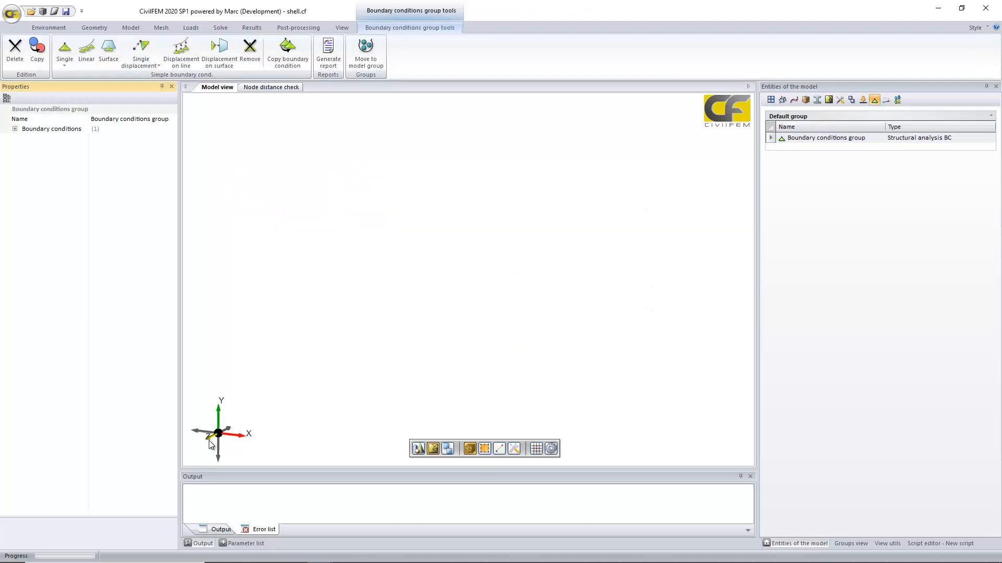
pyautogui.click(342, 28)
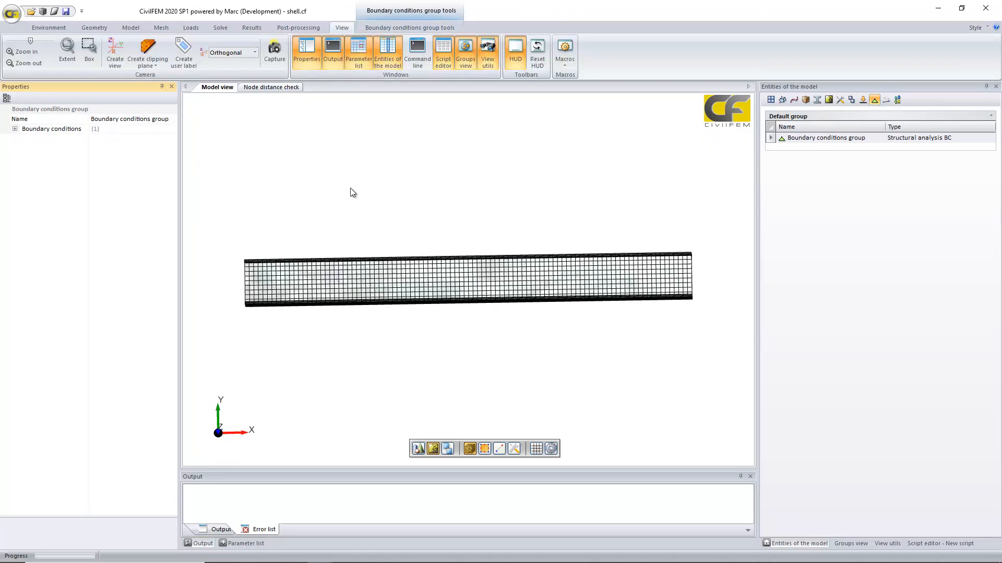
pyautogui.moveTo(345, 155); pyautogui.dragTo(336, 193, button='middle')
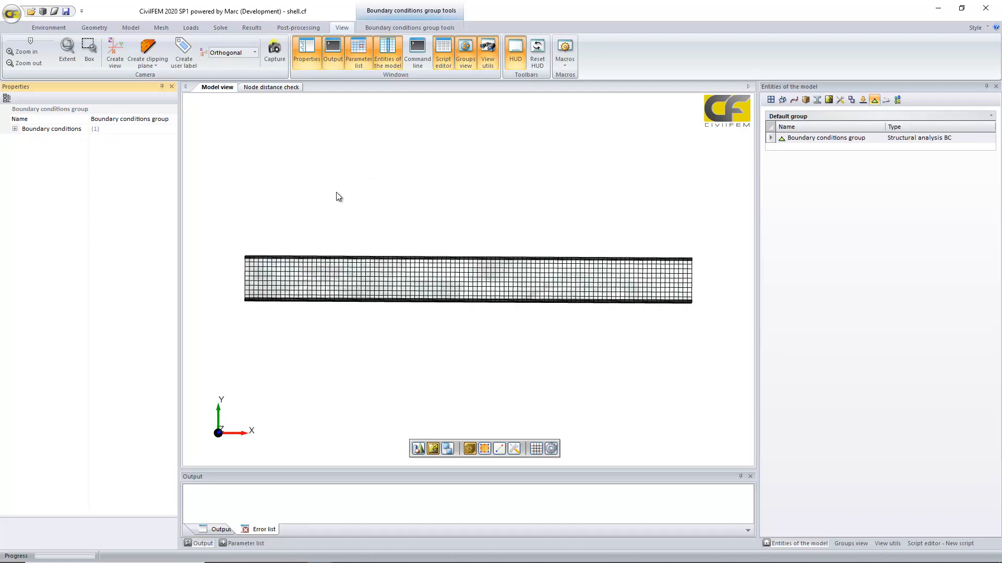
pyautogui.click(15, 129)
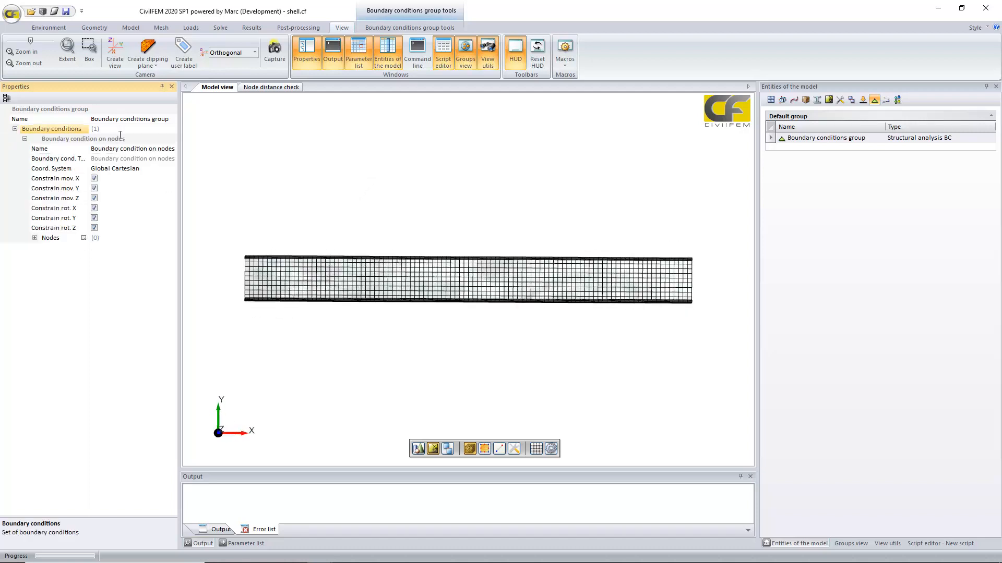
# - Assign all mesh nodes of the end section at the beam's low-X end, across both flanges and the web, to the boundary condition
pyautogui.click(83, 240)
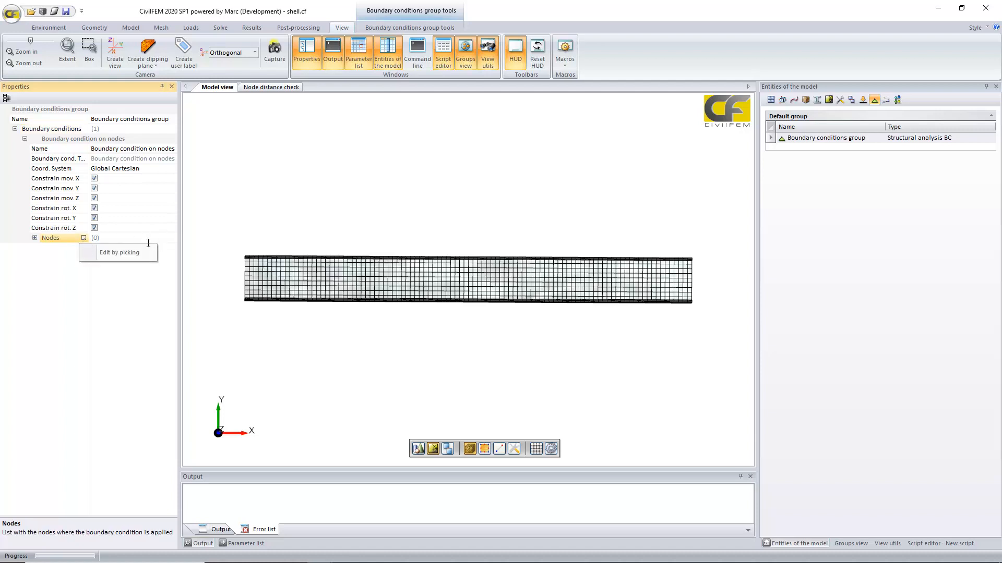
pyautogui.click(127, 255)
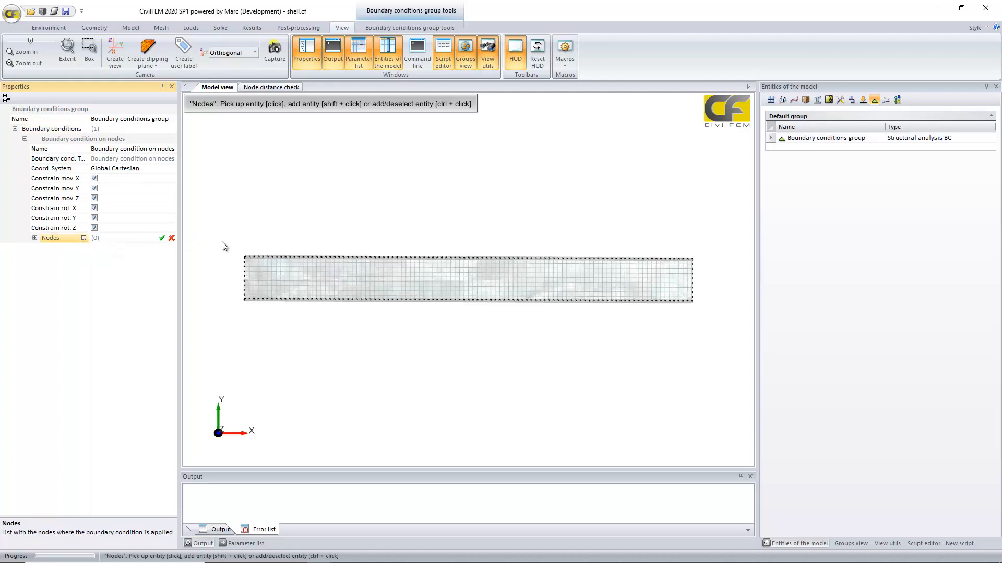
pyautogui.scroll(3, 232, 250)
pyautogui.moveTo(264, 218); pyautogui.dragTo(447, 193, button='middle')
pyautogui.scroll(4, 377, 194)
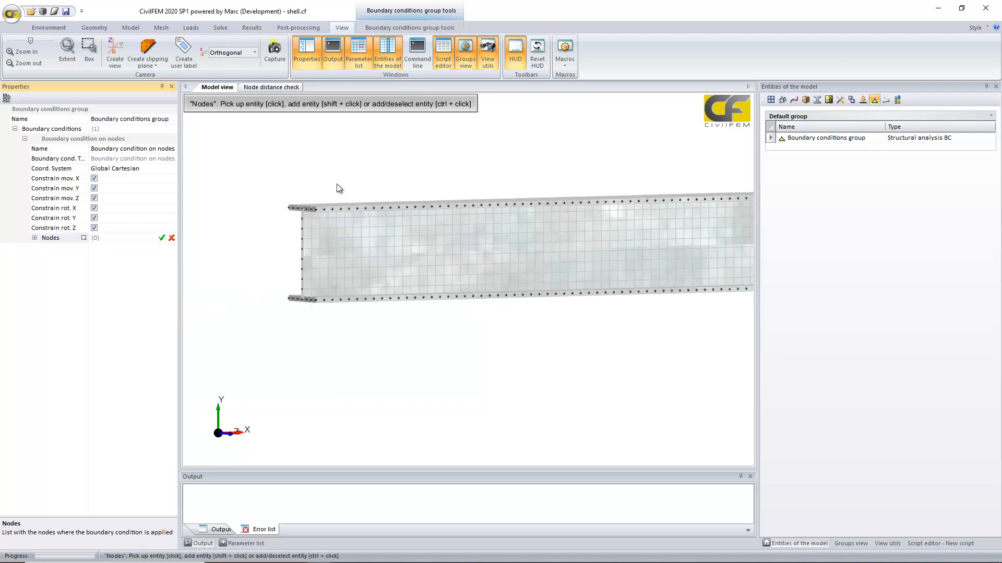
pyautogui.moveTo(344, 187); pyautogui.dragTo(248, 252, button='middle')
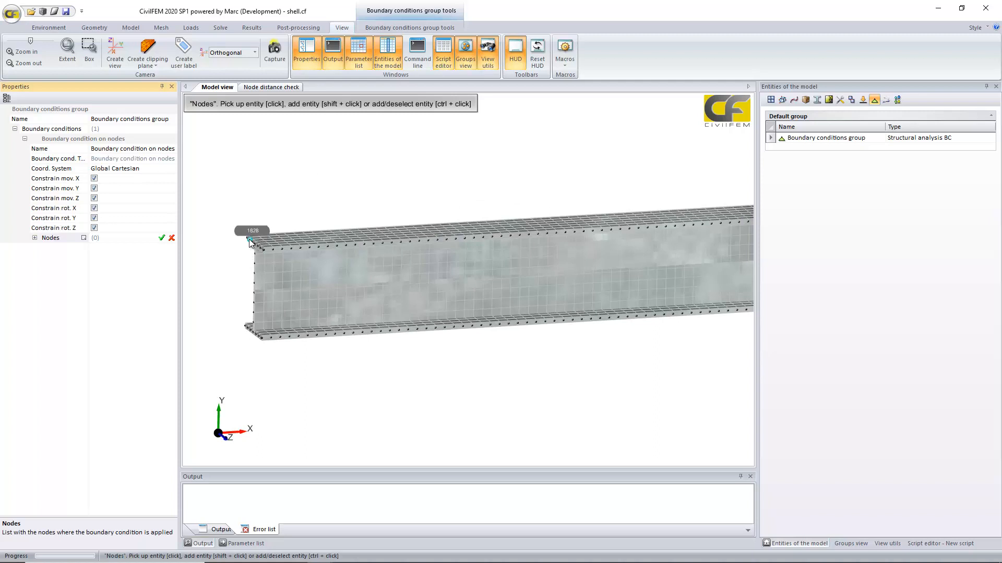
pyautogui.click(247, 239)
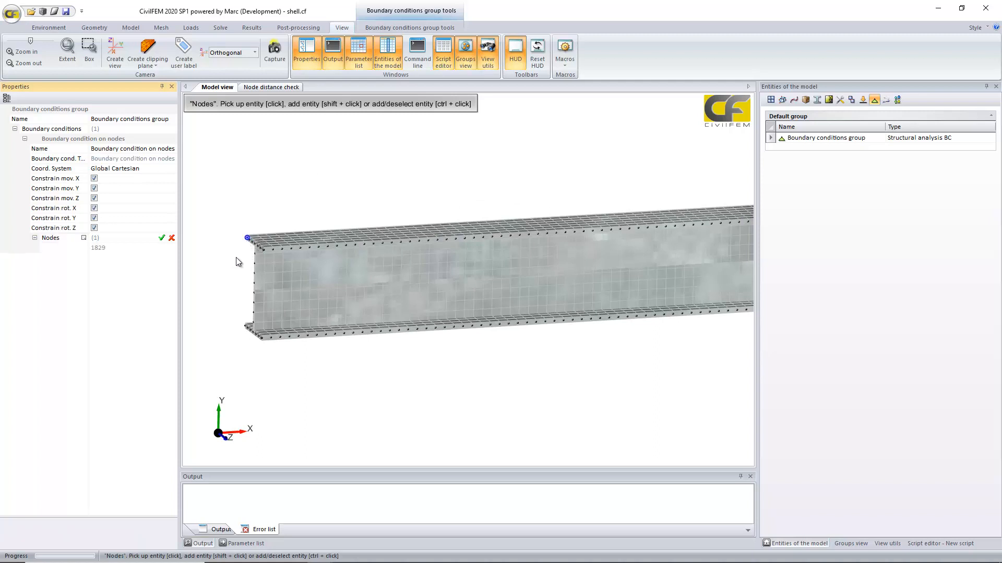
pyautogui.keyDown('shift'); pyautogui.click(256, 264); pyautogui.keyUp('shift')
pyautogui.moveTo(213, 256); pyautogui.dragTo(314, 253, button='middle')
pyautogui.moveTo(285, 186); pyautogui.dragTo(336, 356)
pyautogui.moveTo(310, 350); pyautogui.dragTo(330, 358, button='middle')
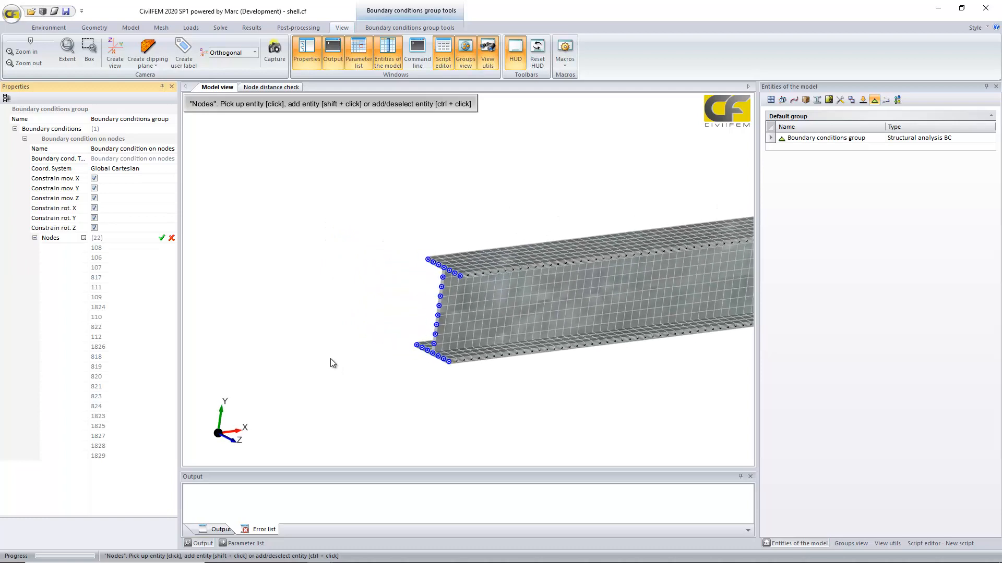
pyautogui.click(162, 239)
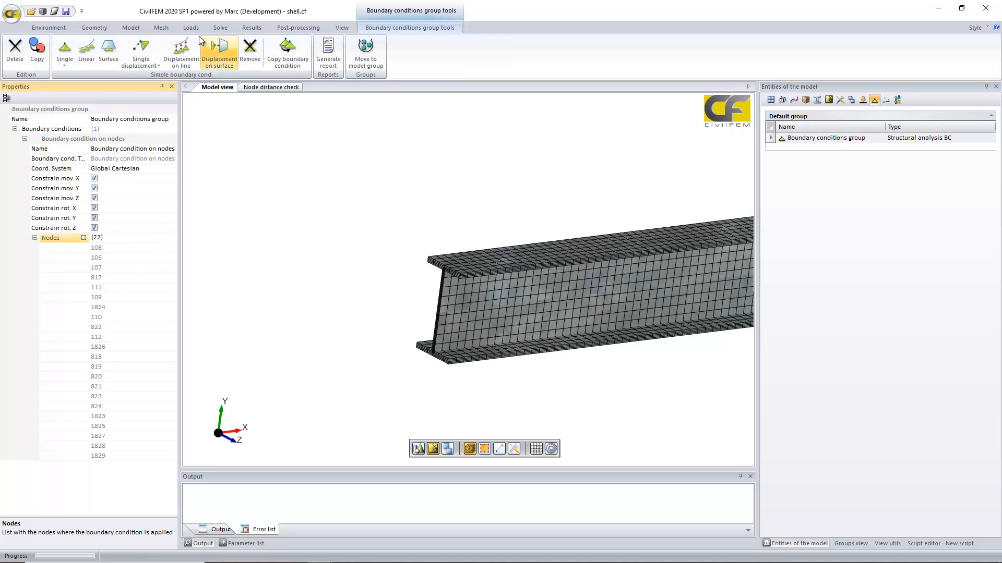
# - Explore the Select tool's options for a new selection of mesh nodes by location, and cancel the selection
pyautogui.click(65, 29)
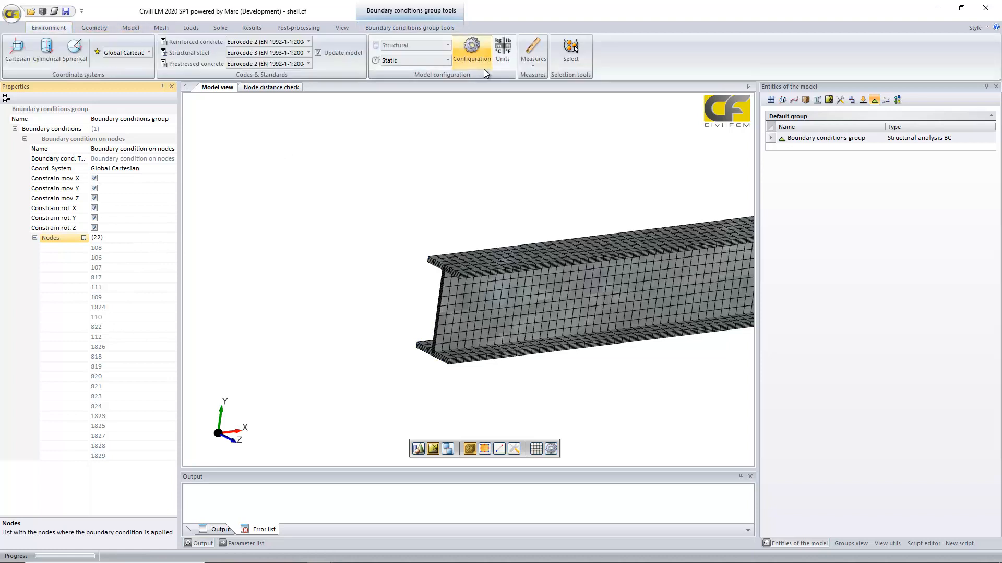
pyautogui.click(571, 48)
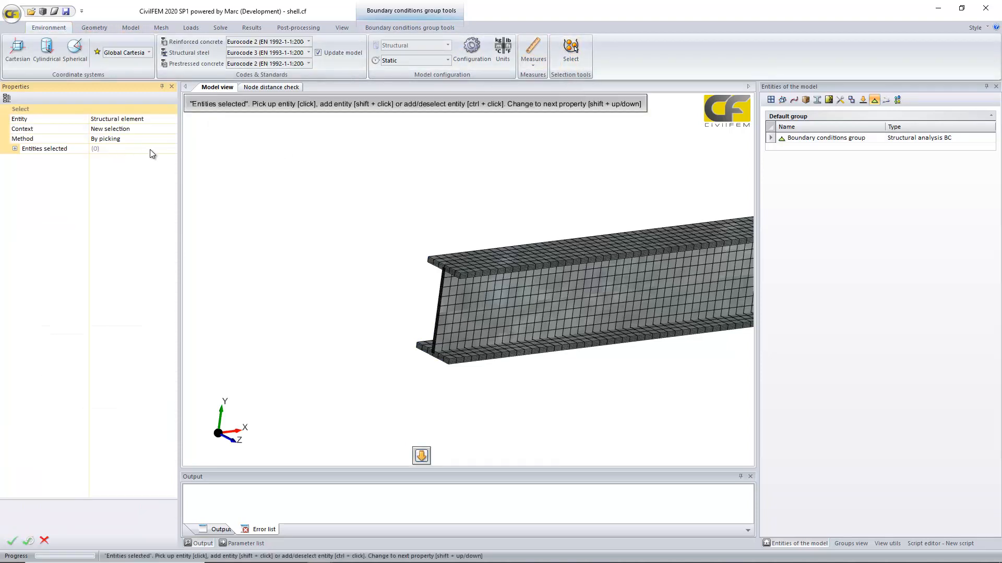
pyautogui.click(163, 122)
pyautogui.click(164, 121)
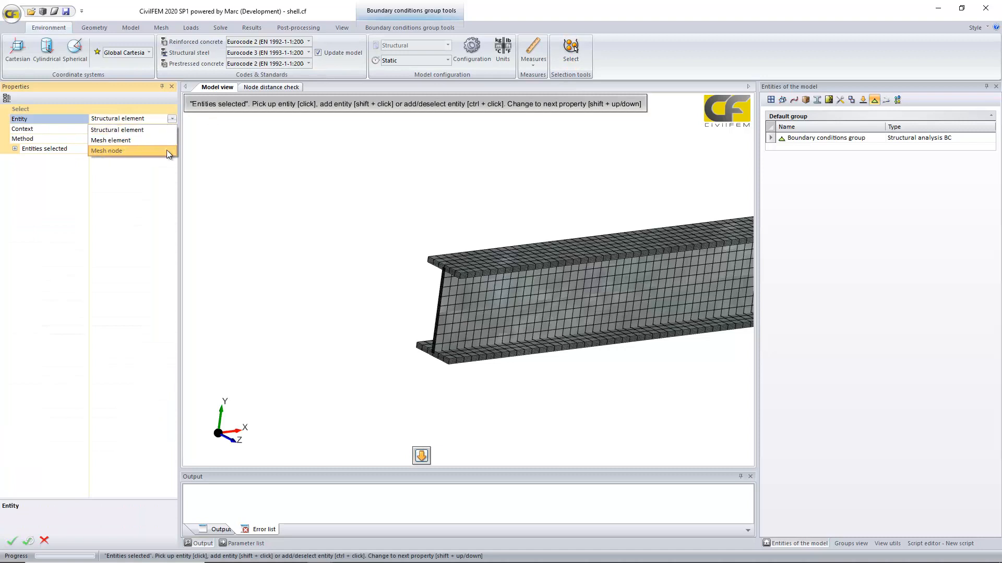
pyautogui.click(166, 149)
pyautogui.click(165, 128)
pyautogui.click(165, 127)
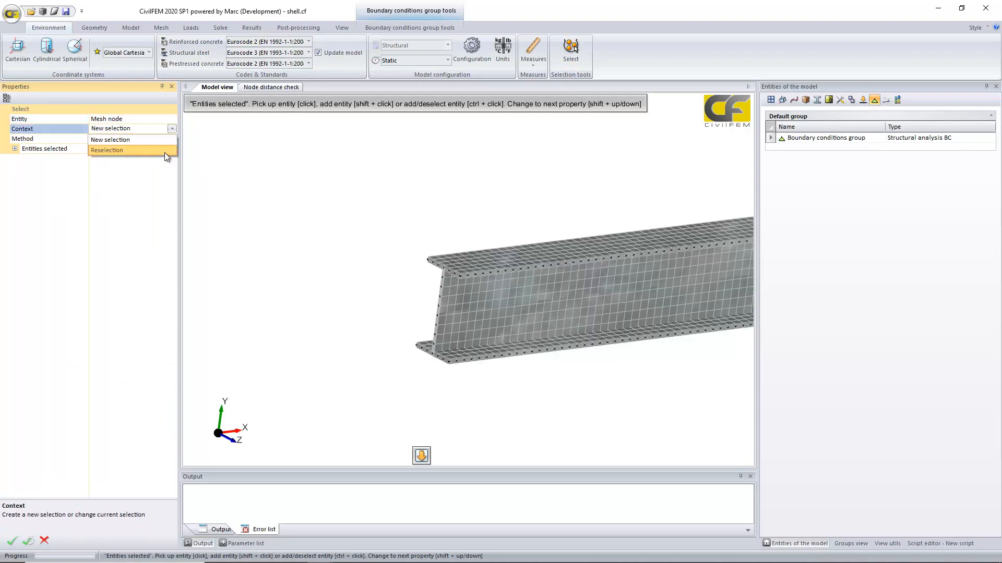
pyautogui.click(164, 138)
pyautogui.click(163, 139)
pyautogui.click(166, 139)
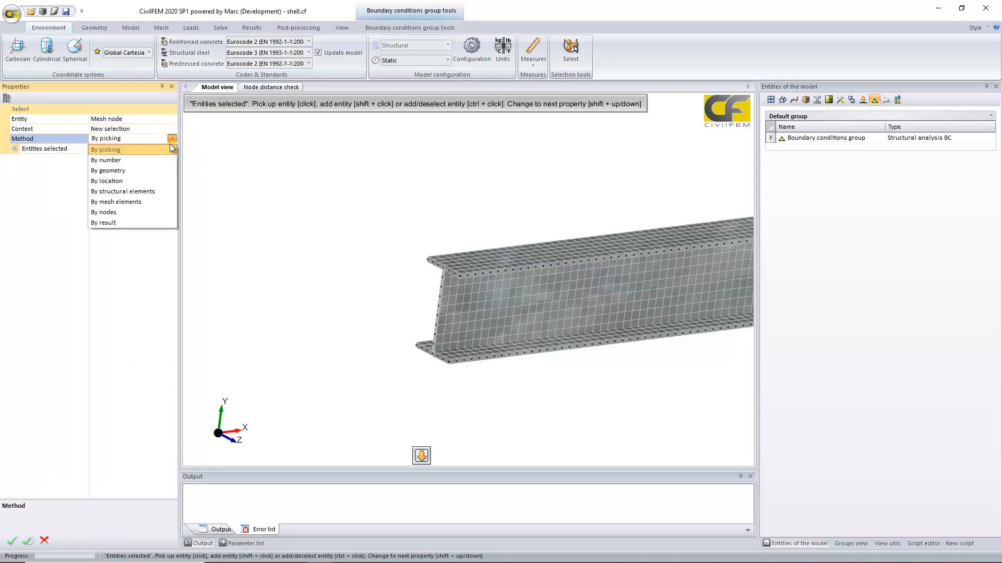
pyautogui.click(167, 181)
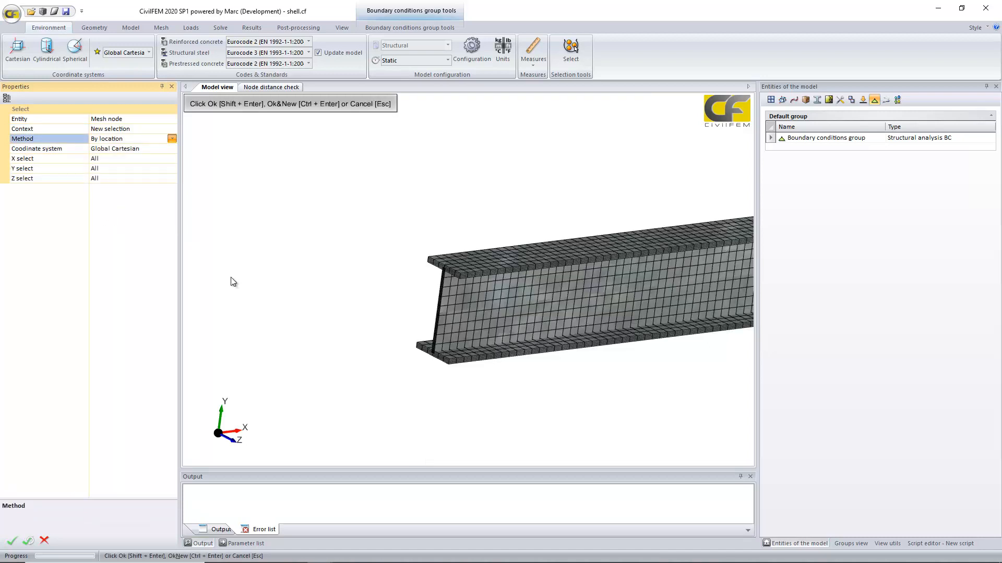
pyautogui.click(44, 541)
# - Plot the boundary conditions group on the beam to check the constrained end, and clear the plot
pyautogui.moveTo(343, 273); pyautogui.dragTo(317, 233, button='middle')
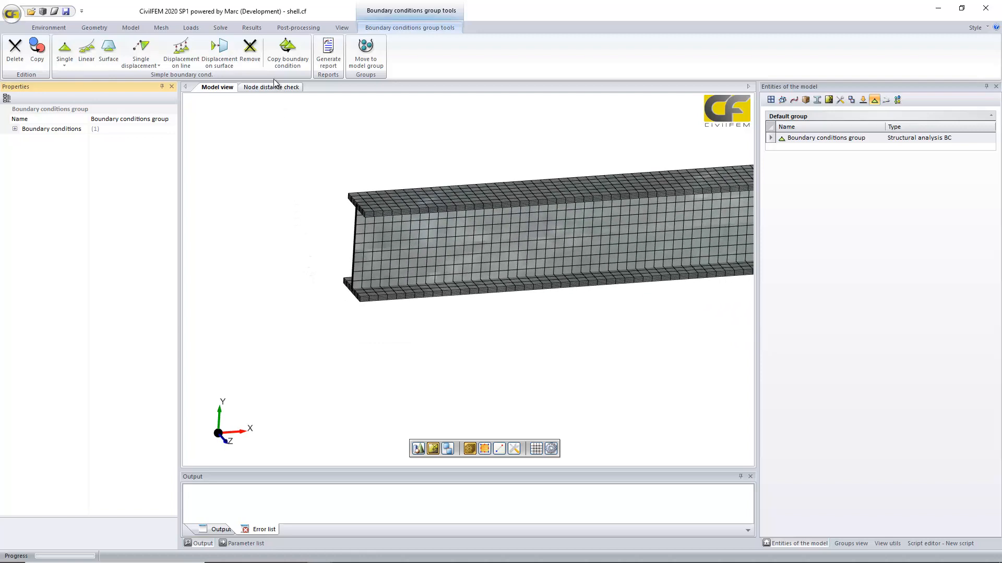
pyautogui.click(191, 28)
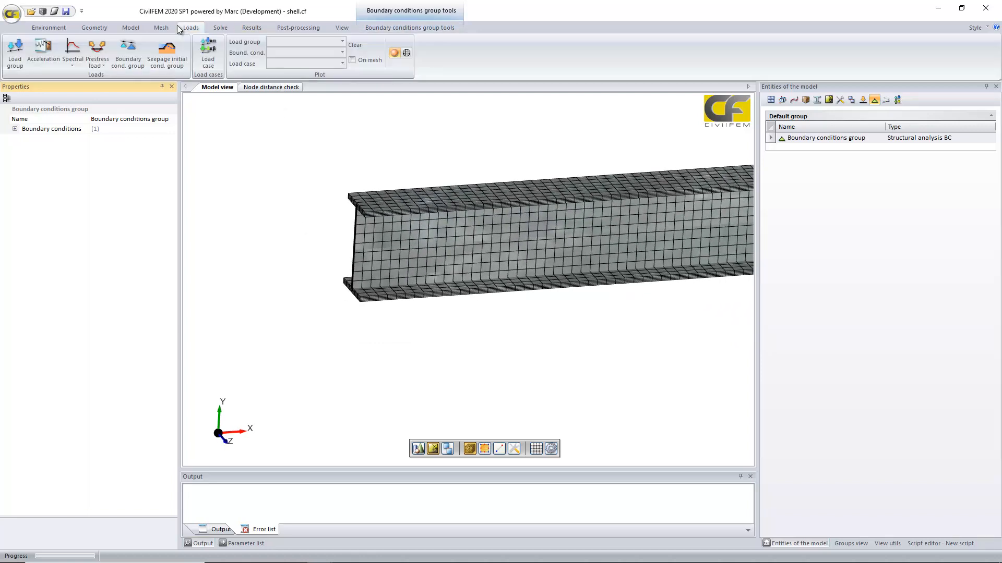
pyautogui.click(271, 56)
pyautogui.click(283, 73)
pyautogui.moveTo(390, 164); pyautogui.dragTo(266, 159, button='middle')
pyautogui.scroll(-4, 351, 161)
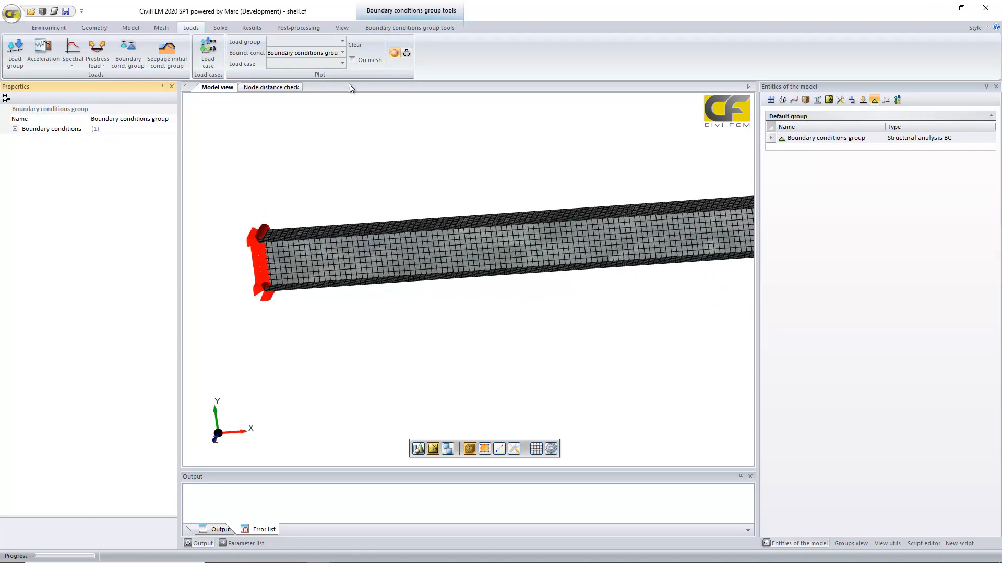
pyautogui.click(355, 45)
pyautogui.scroll(-3, 380, 182)
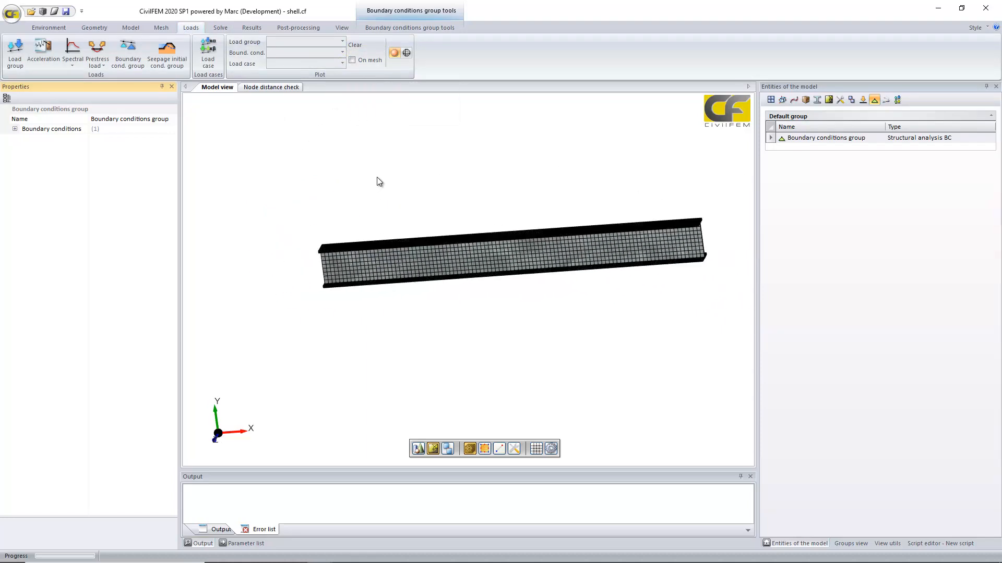
pyautogui.moveTo(379, 181); pyautogui.dragTo(415, 180, button='middle')
# - Examine the load groups and boundary conditions included in the structural load case named shell
pyautogui.click(219, 28)
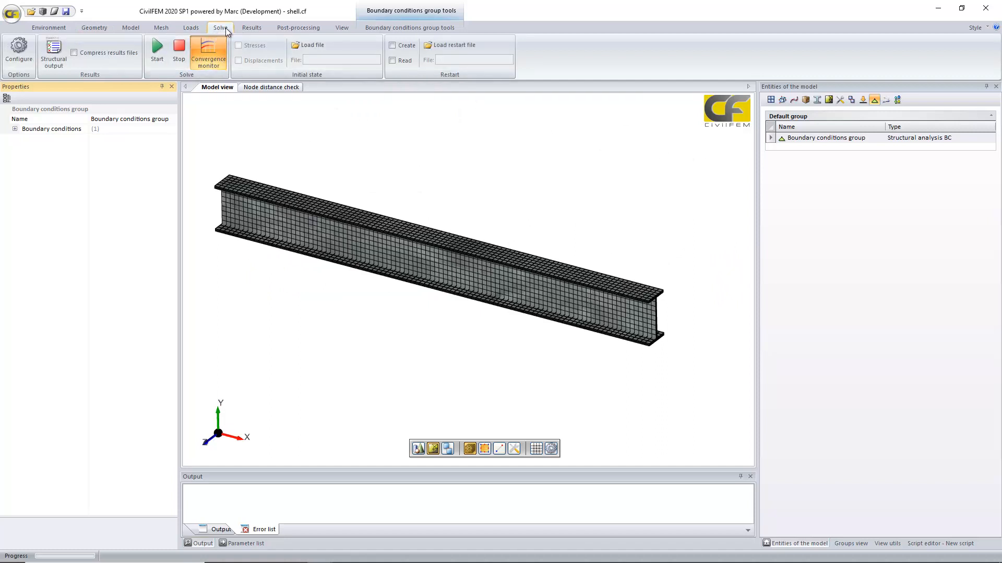
pyautogui.click(191, 28)
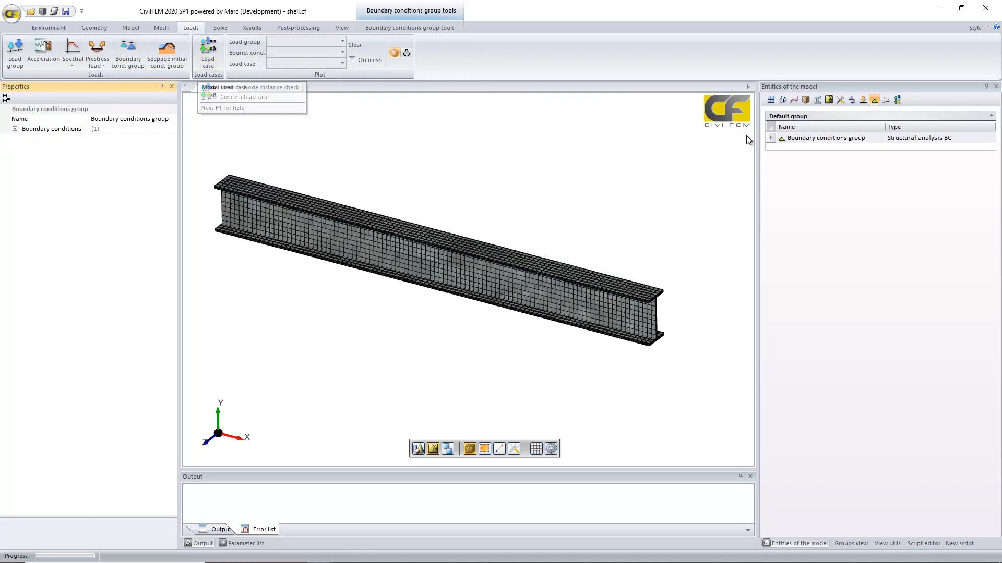
pyautogui.click(896, 100)
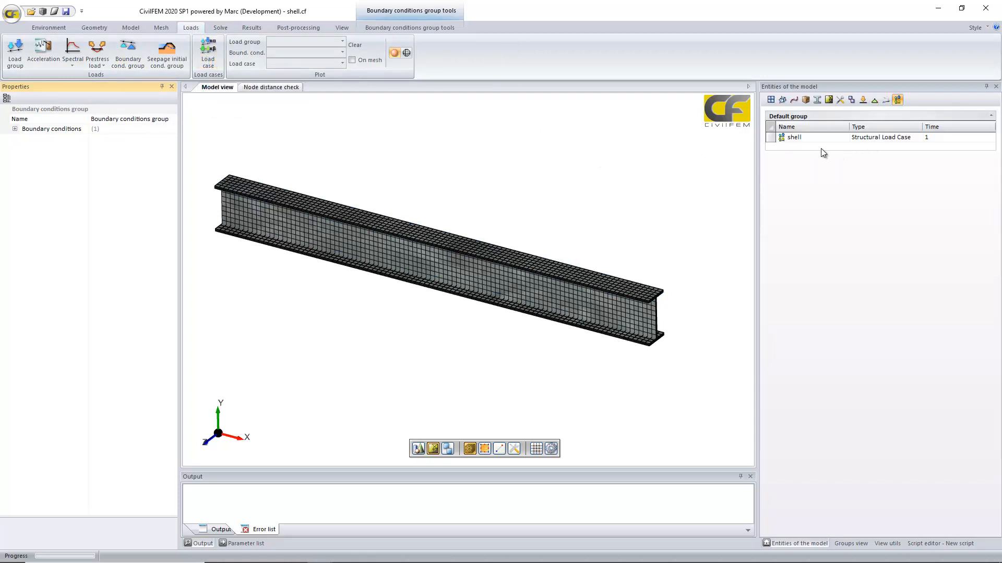
pyautogui.click(805, 137)
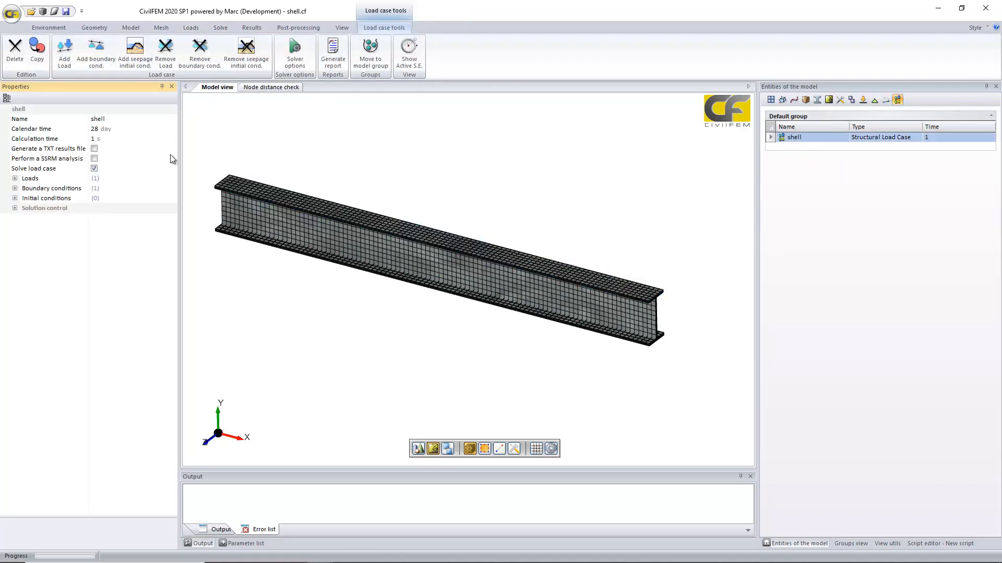
pyautogui.click(15, 178)
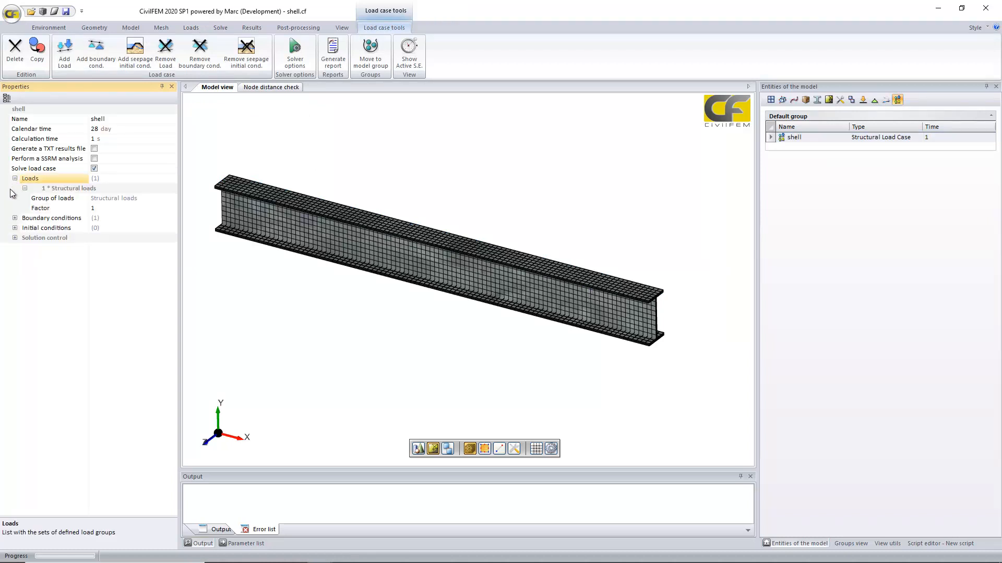
pyautogui.click(15, 218)
# - Solve the I-beam model with the shell load case
pyautogui.click(220, 27)
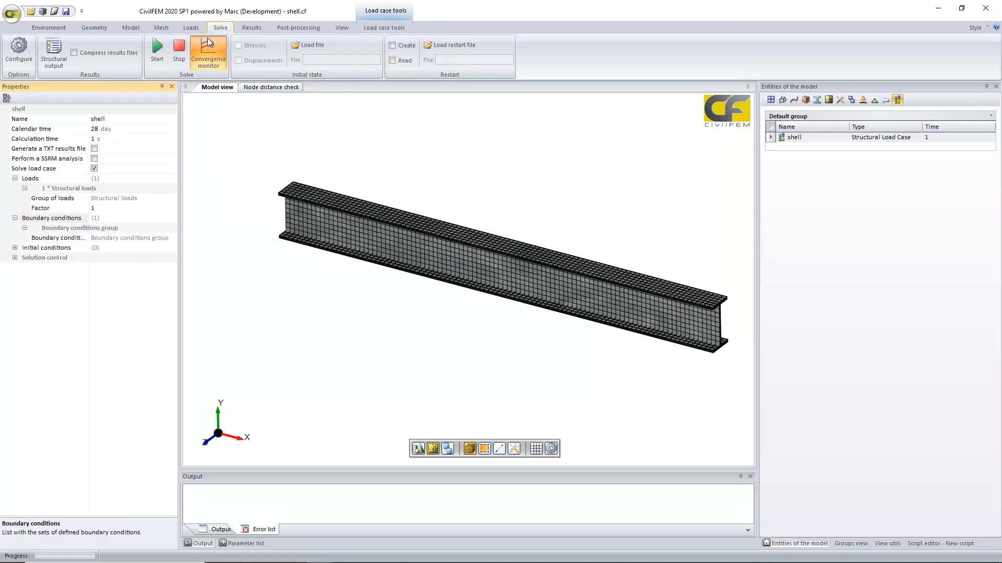
pyautogui.click(162, 51)
pyautogui.click(454, 309)
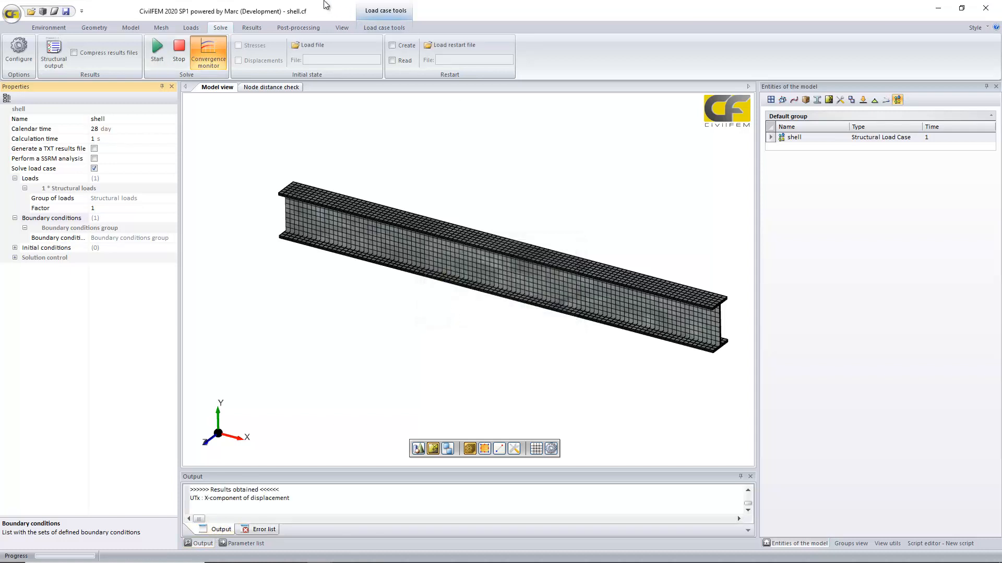
# - Plot the Z-component and the Y-component of displacement in mm on the I-beam
pyautogui.click(251, 27)
pyautogui.click(188, 53)
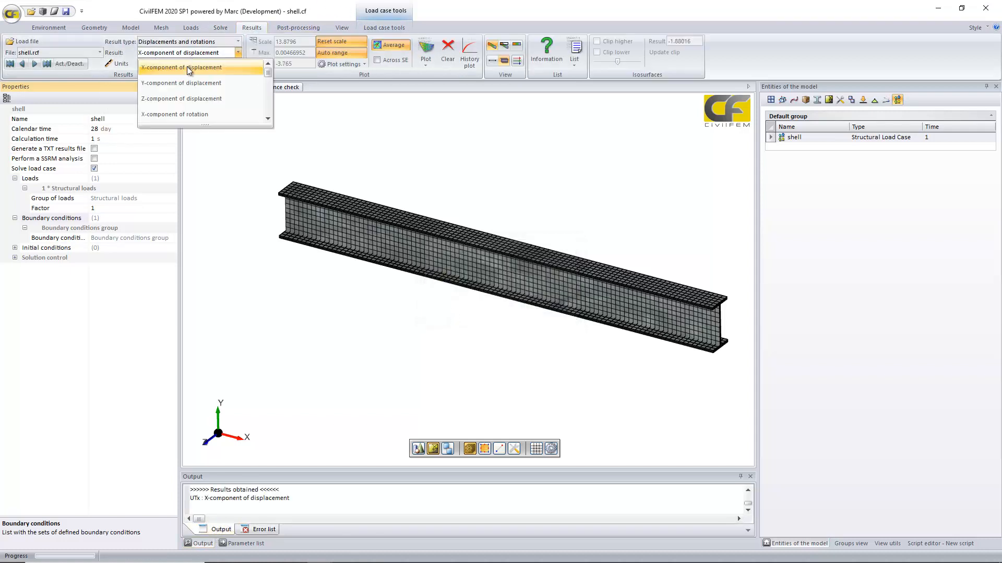
pyautogui.click(186, 99)
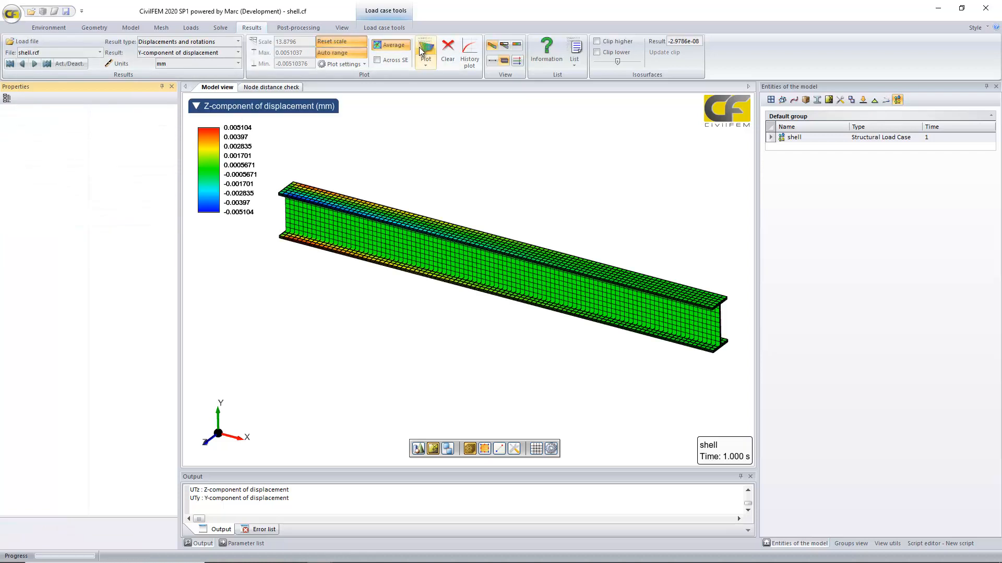
pyautogui.click(418, 47)
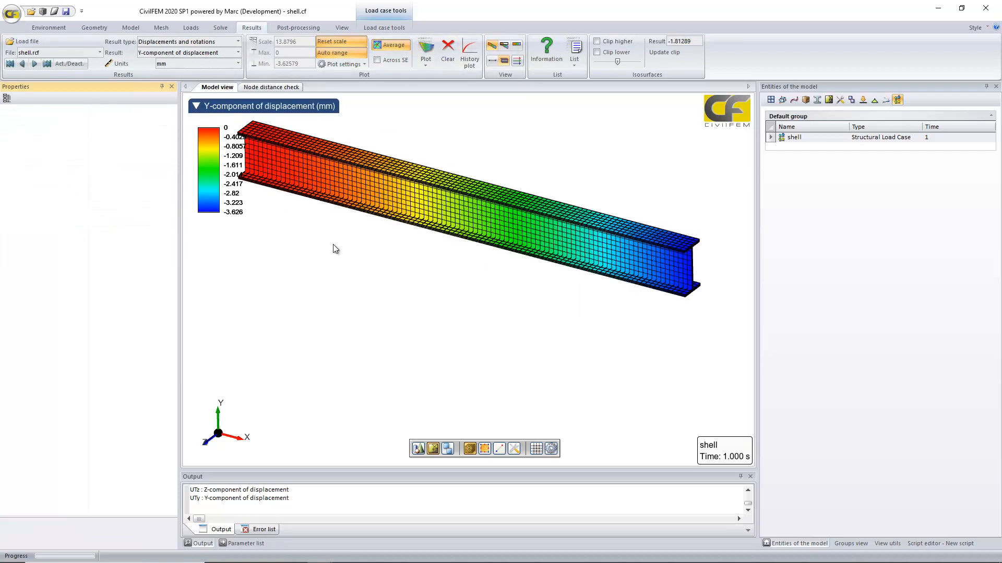
pyautogui.moveTo(333, 244); pyautogui.dragTo(361, 248, button='middle')
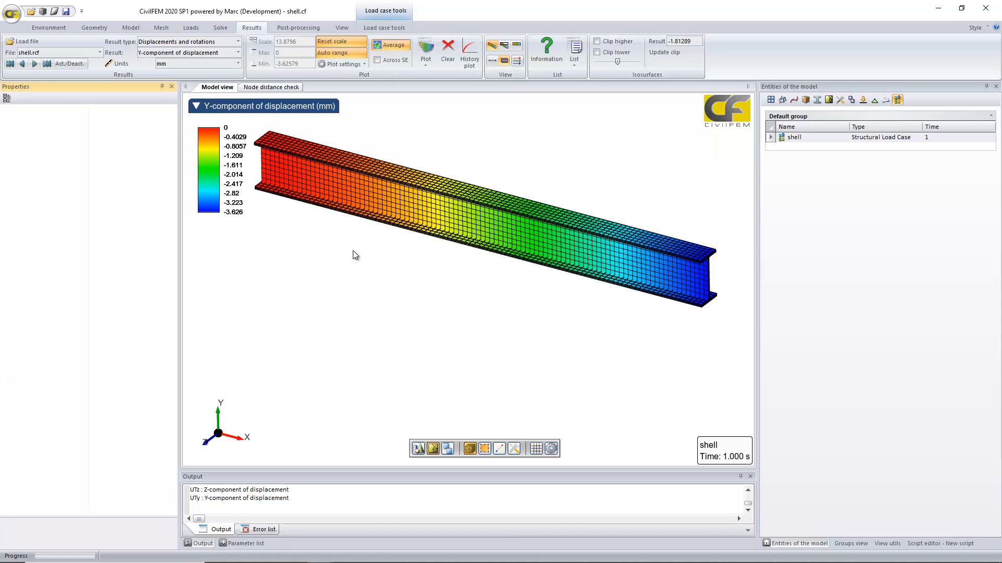
# - Plot the von Mises equivalent stress in MPa on the I-beam with result averaging switched off
pyautogui.click(232, 41)
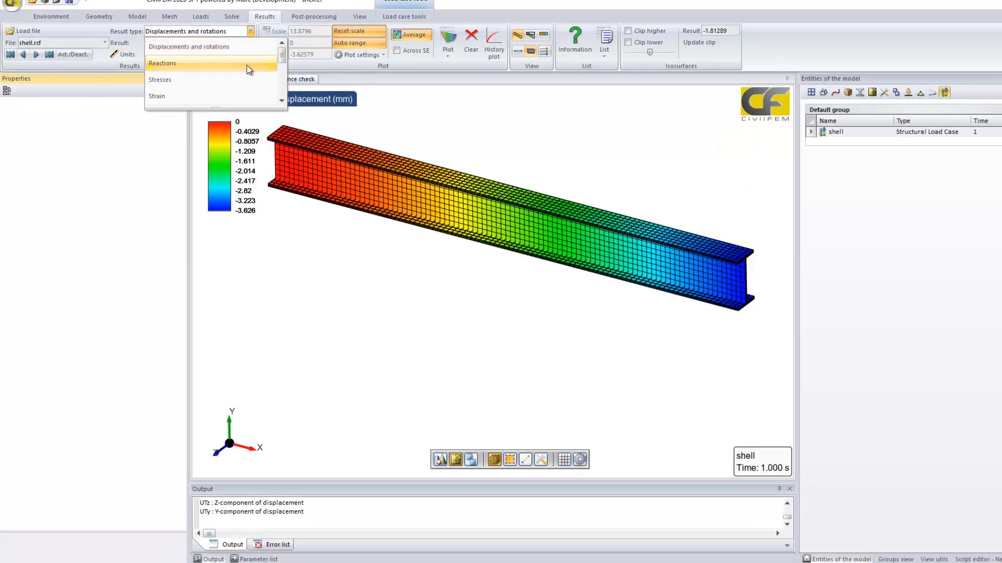
pyautogui.click(236, 77)
pyautogui.click(200, 53)
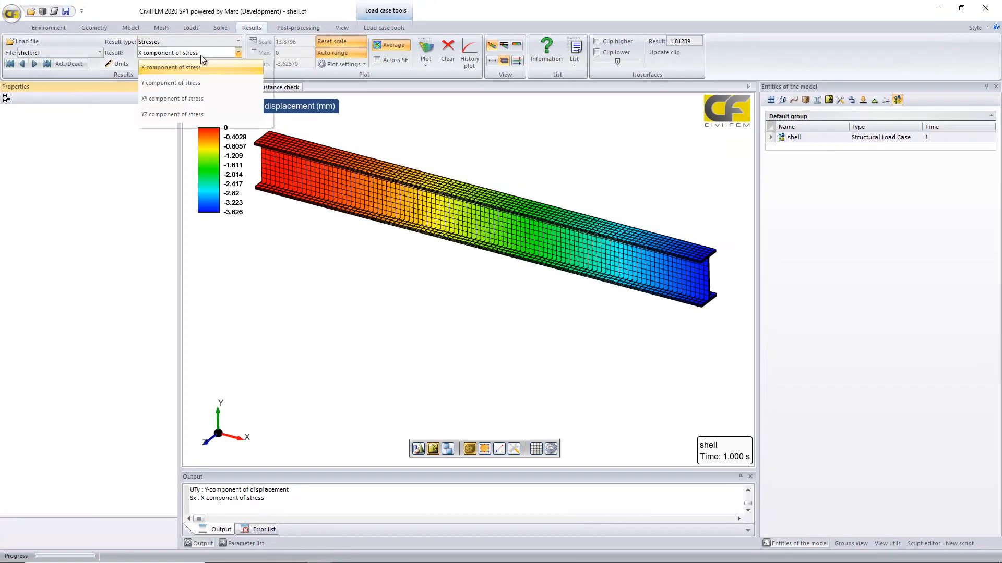
pyautogui.click(203, 96)
pyautogui.click(426, 46)
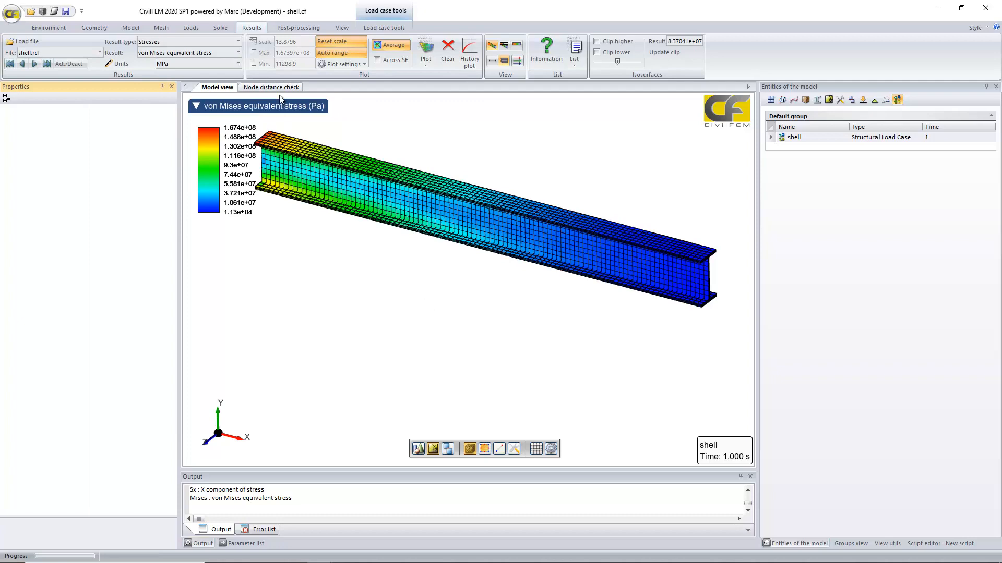
pyautogui.click(425, 47)
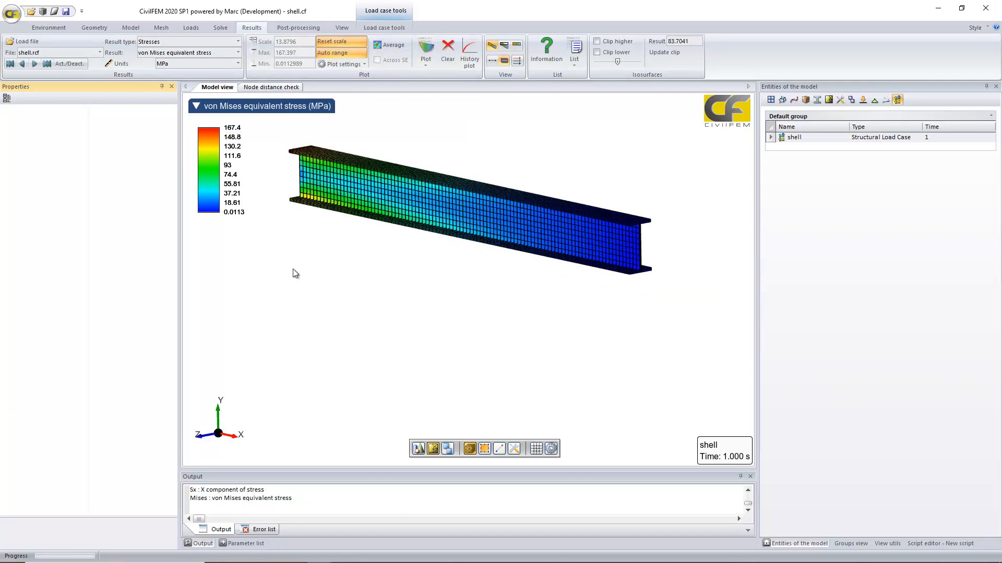
pyautogui.moveTo(293, 267)
pyautogui.mouseDown(button='middle')
pyautogui.moveTo(313, 208)
pyautogui.moveTo(289, 287)
pyautogui.moveTo(300, 252)
pyautogui.moveTo(305, 270)
pyautogui.moveTo(296, 271)
pyautogui.mouseUp(button='middle')
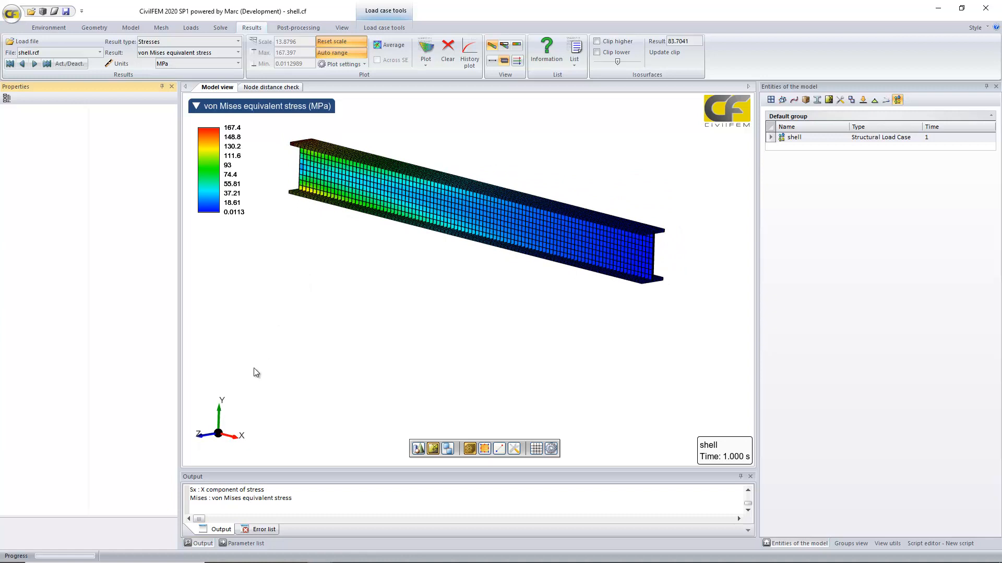
# - Examine the Linear and Quadratic element type options for meshing and inspect the beam's mesh up close
pyautogui.moveTo(262, 379)
pyautogui.click(161, 28)
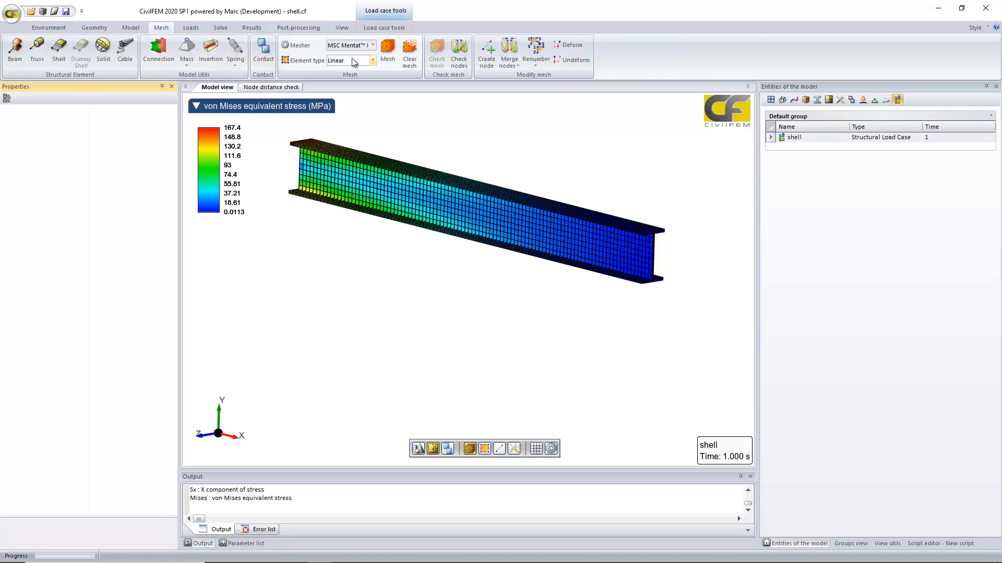
pyautogui.click(365, 60)
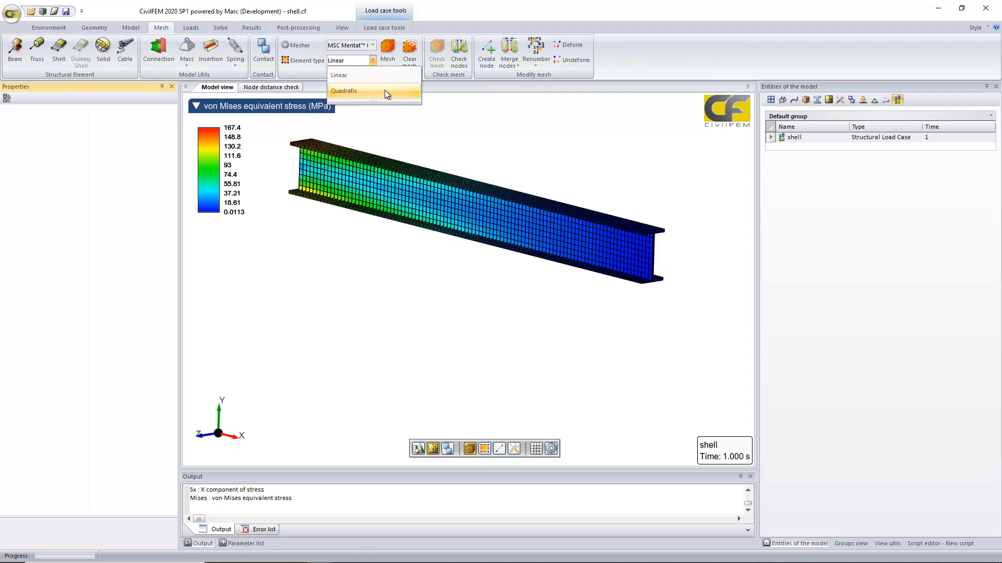
pyautogui.moveTo(417, 136); pyautogui.dragTo(438, 183, button='middle')
pyautogui.scroll(5, 439, 178)
pyautogui.click(425, 155)
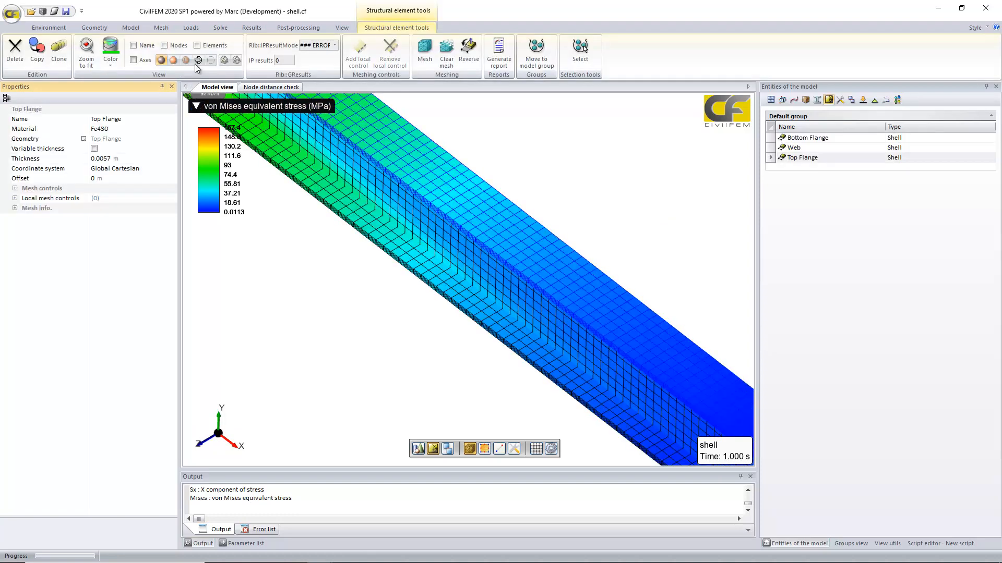
pyautogui.click(161, 28)
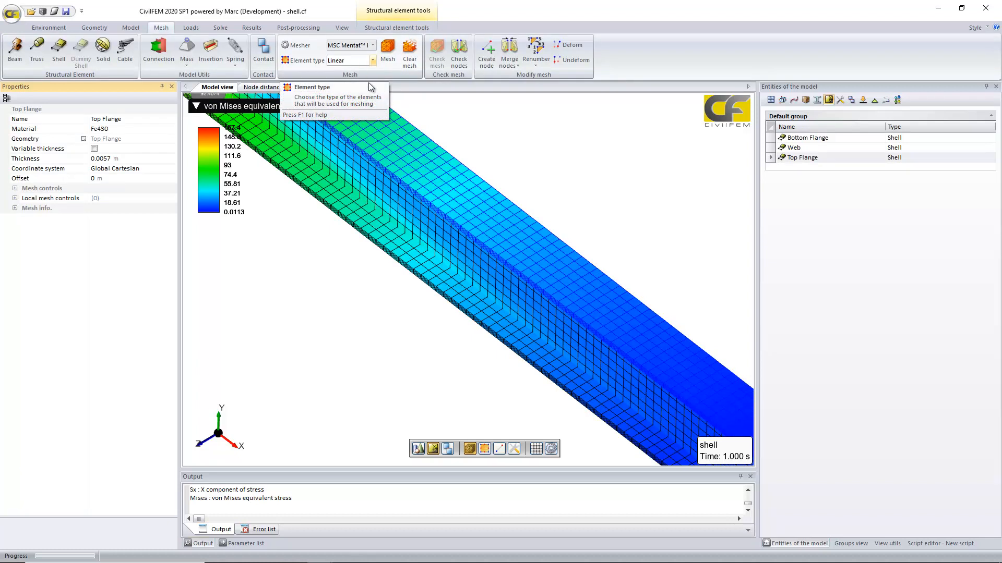
pyautogui.click(347, 61)
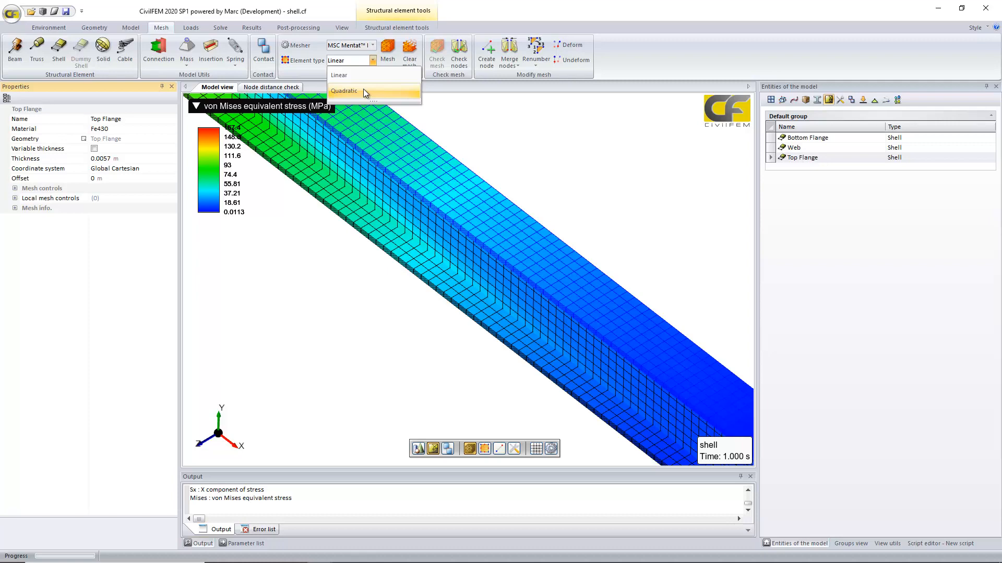
pyautogui.click(540, 114)
pyautogui.scroll(-5, 555, 183)
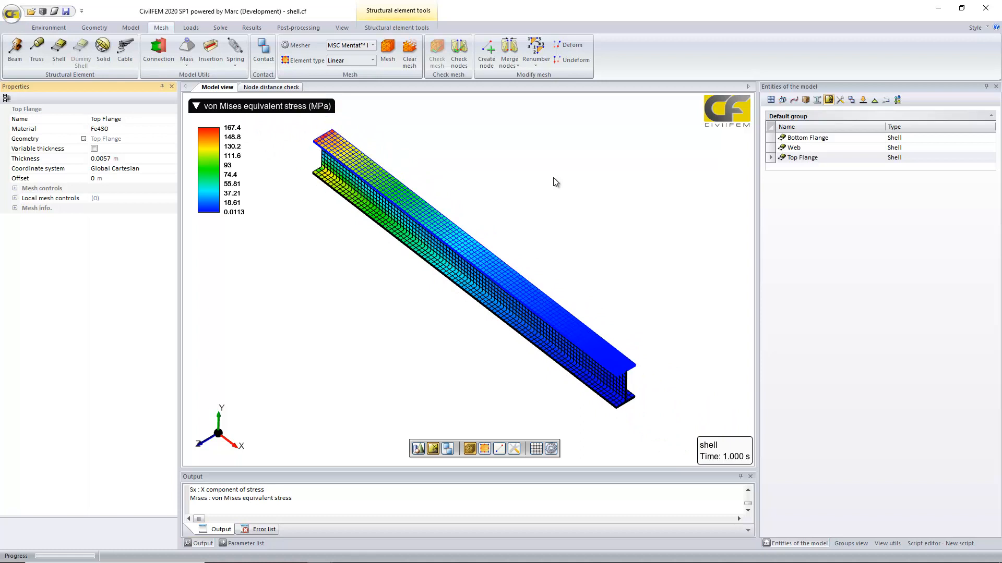
pyautogui.moveTo(553, 178); pyautogui.dragTo(580, 154, button='middle')
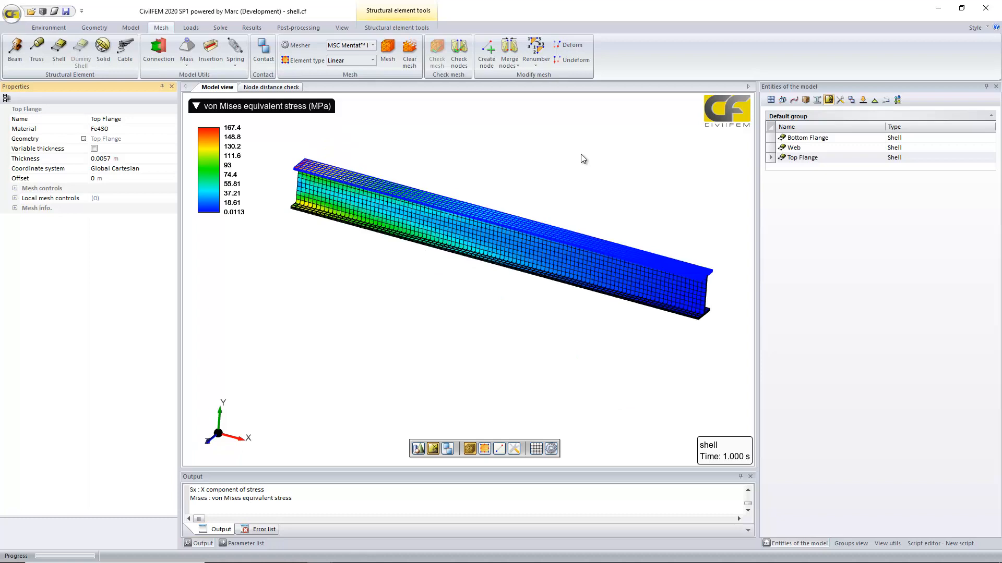